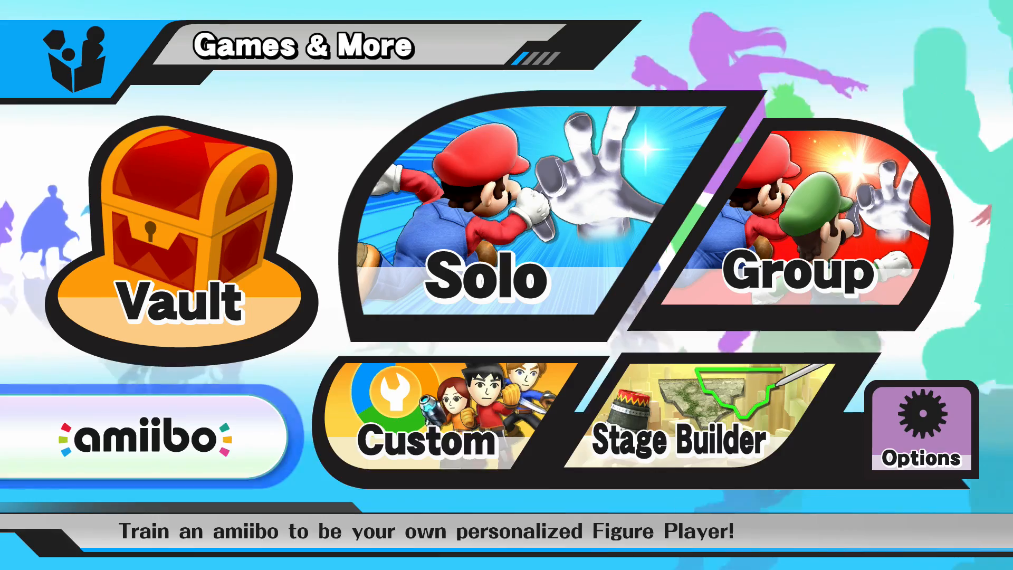
key(Right)
key(Return)
key(Right)
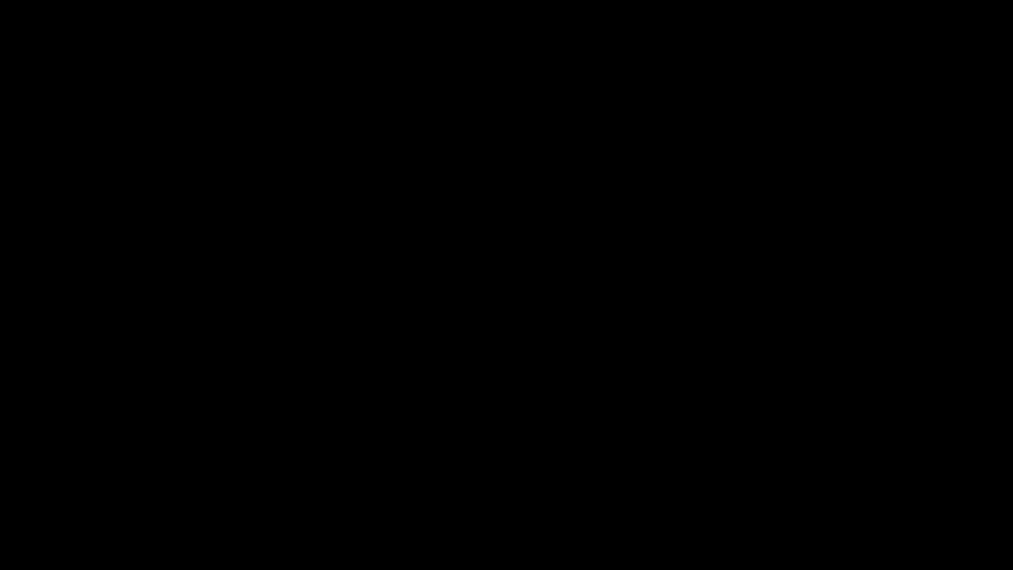
key(Left)
key(Left)
key(Left)
key(Left)
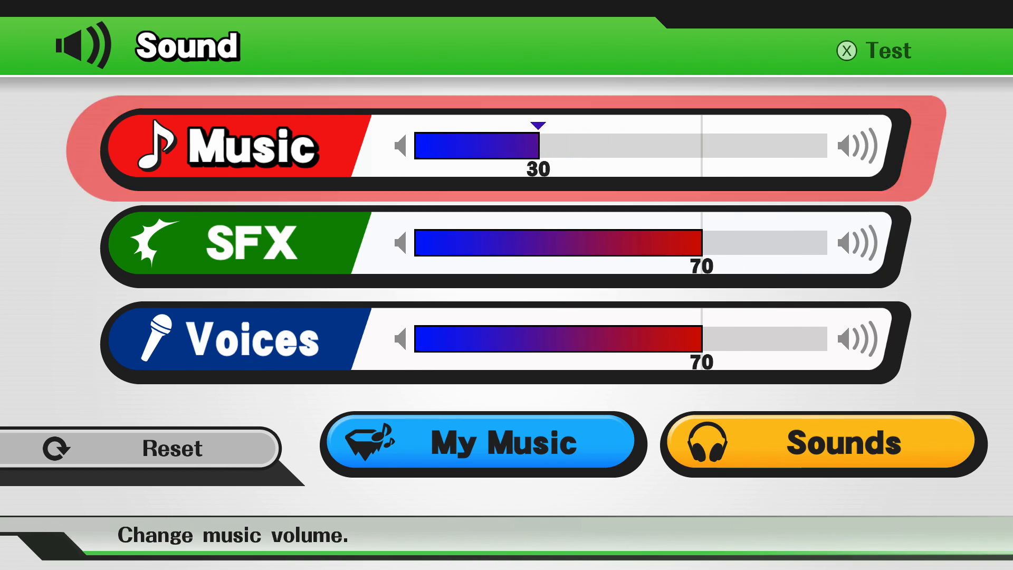
key(Left)
key(Left)
key(Left)
key(Escape)
key(Right)
key(Return)
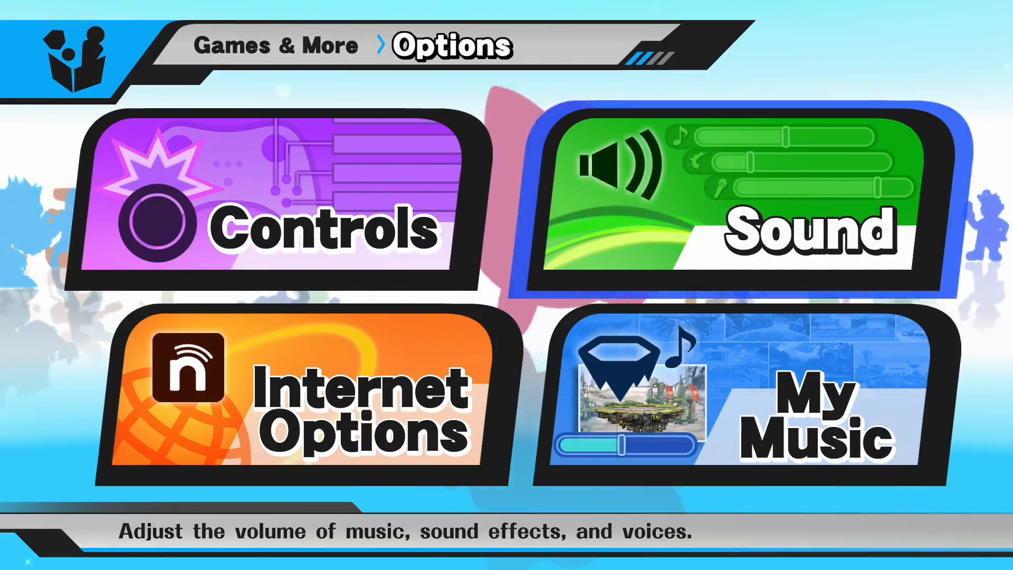
key(Escape)
key(Left)
key(Left)
key(Return)
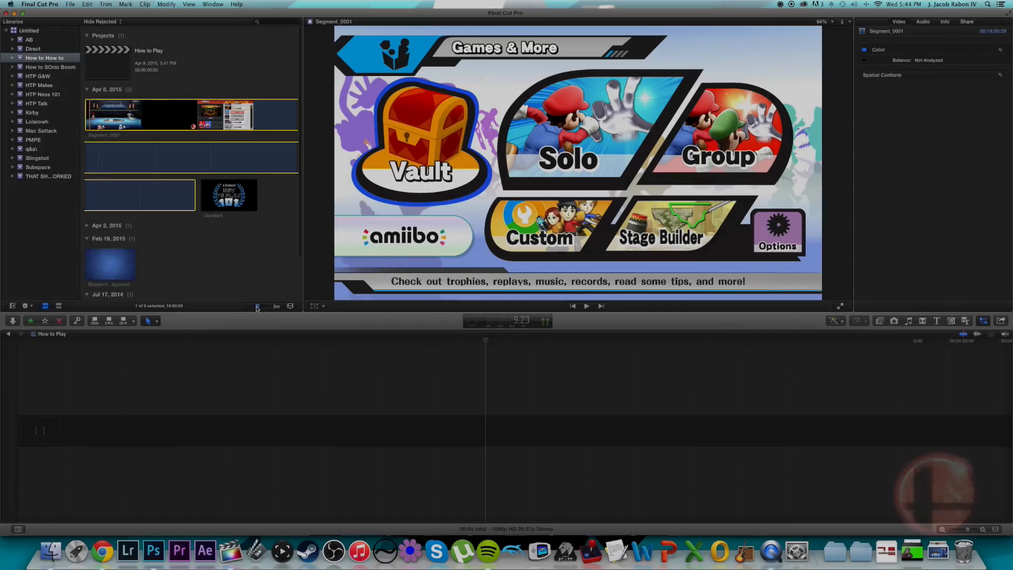
Mark the Villager versus Samus range from about 1:04 to 1:12 in Segment_0001 and append it to the timeline.
drag(252, 320, 259, 323)
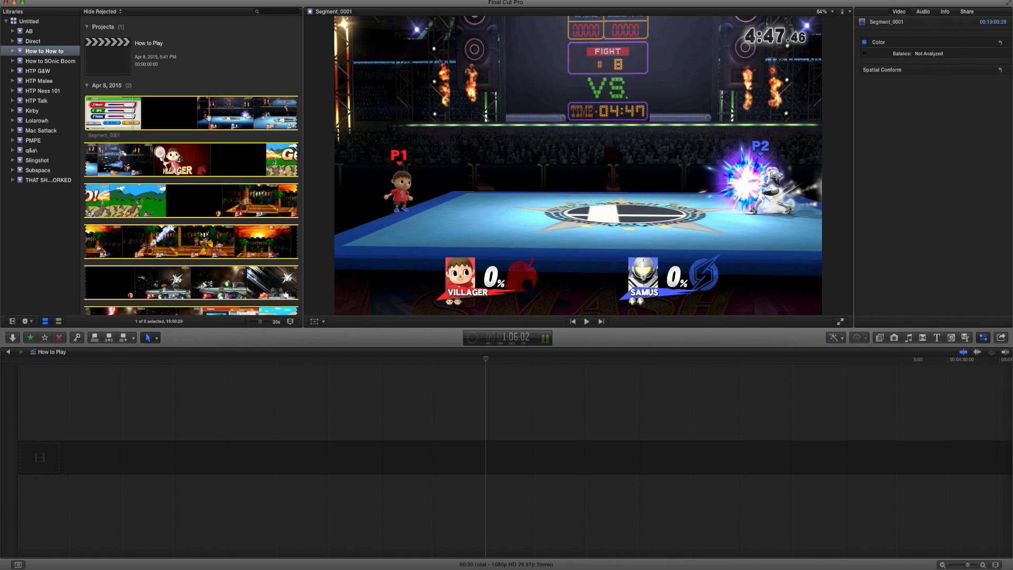
key(space)
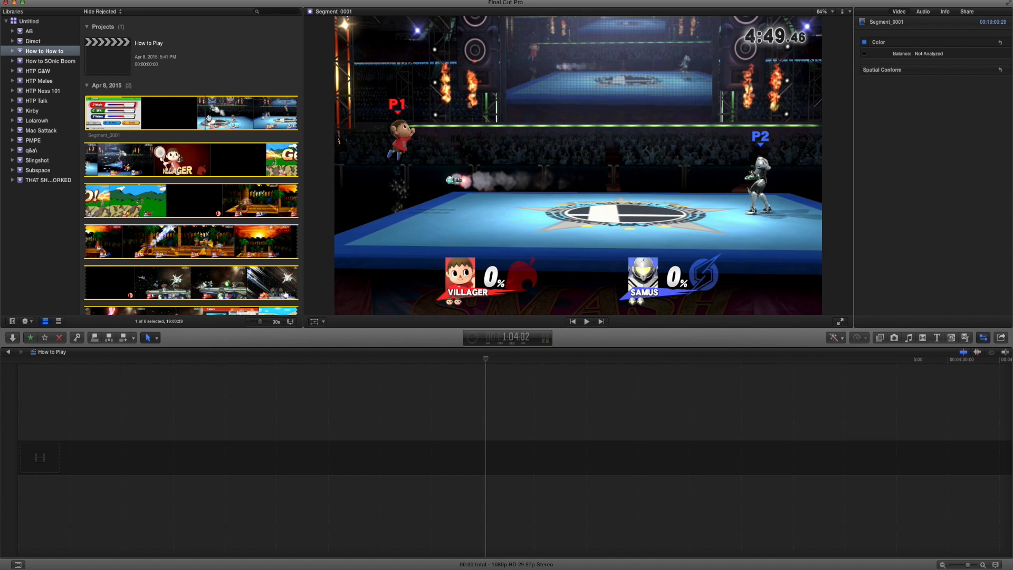
key(i)
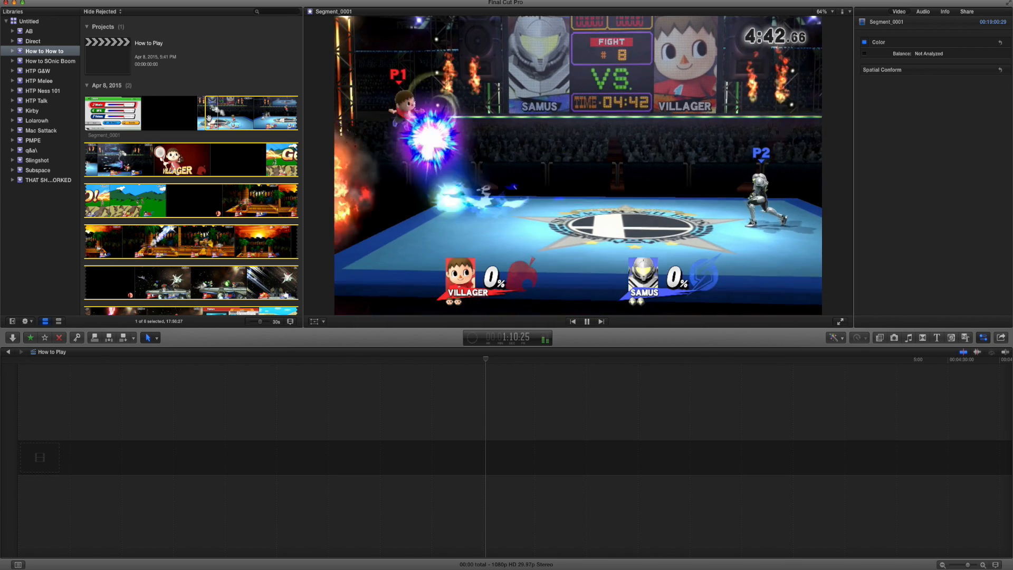
key(o)
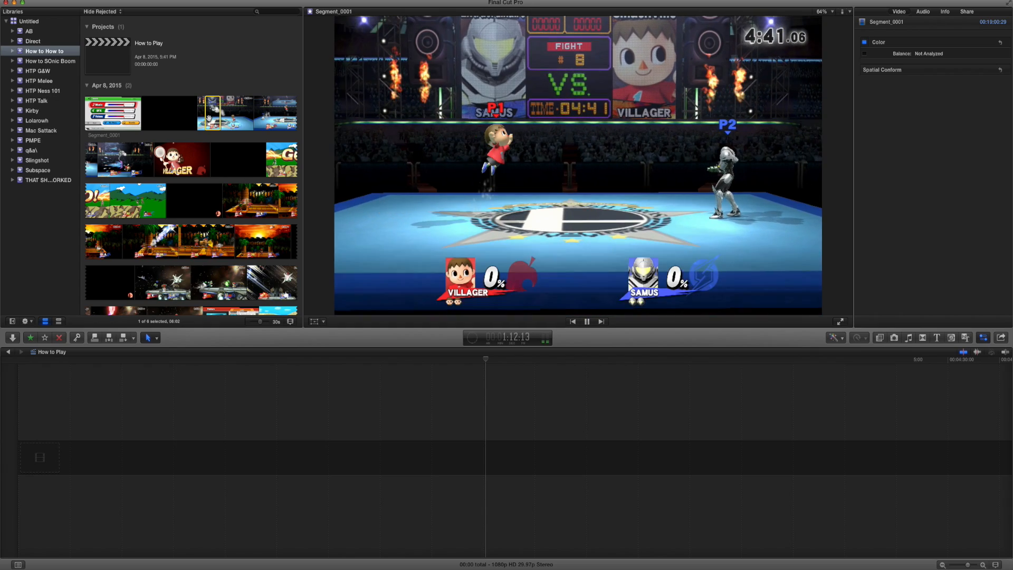
key(e)
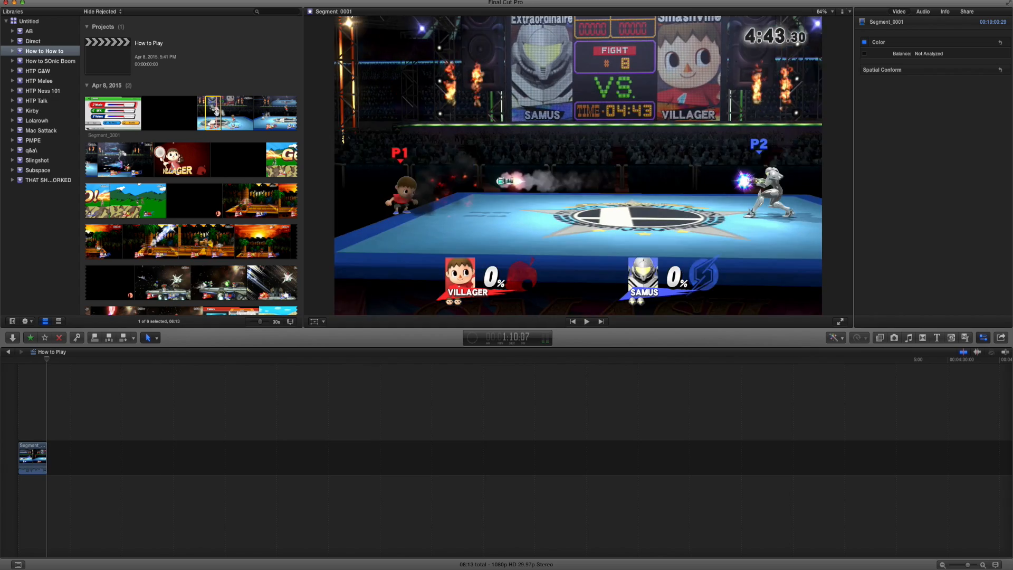
Mark the roughly 4-second Samus KO range ending at about 1:23 in Segment_0001 and append it after the first clip.
scroll(232, 118, down, 1)
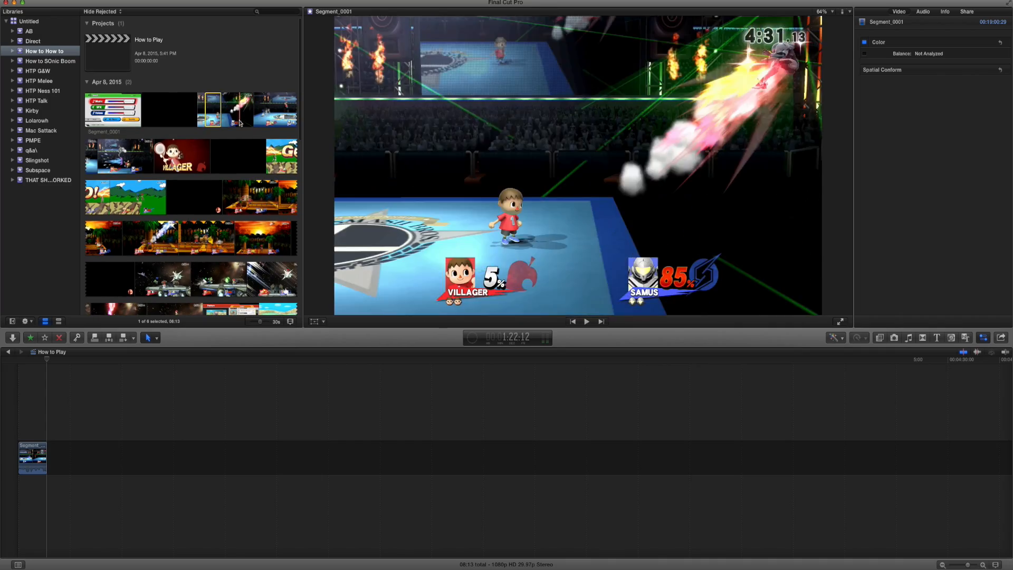
key(space)
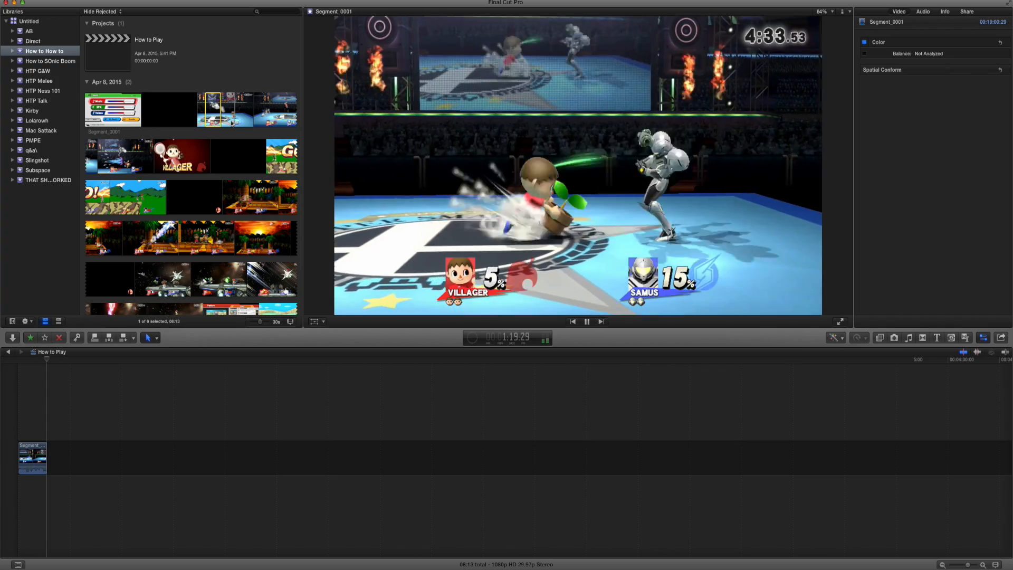
click(232, 123)
key(space)
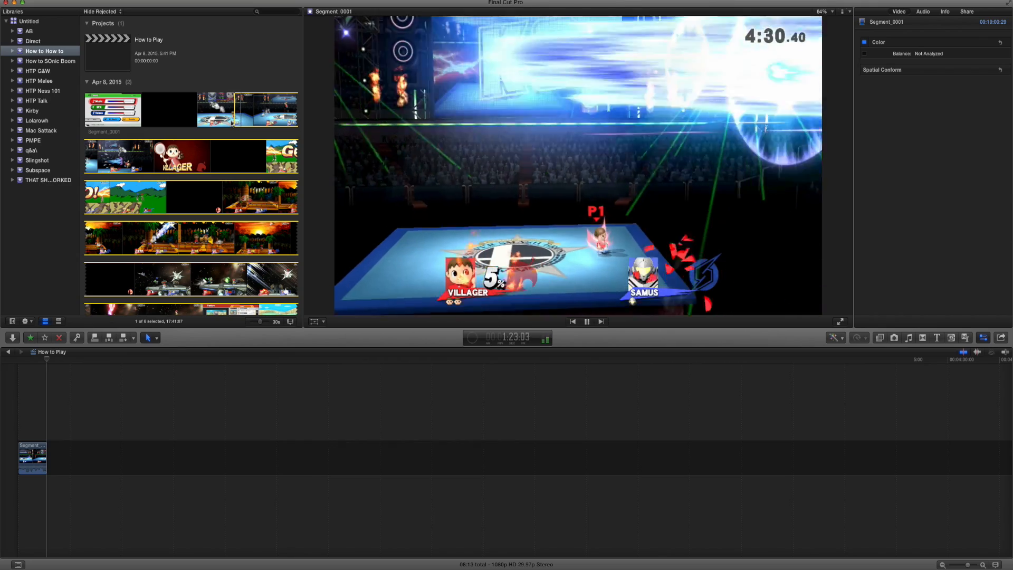
key(o)
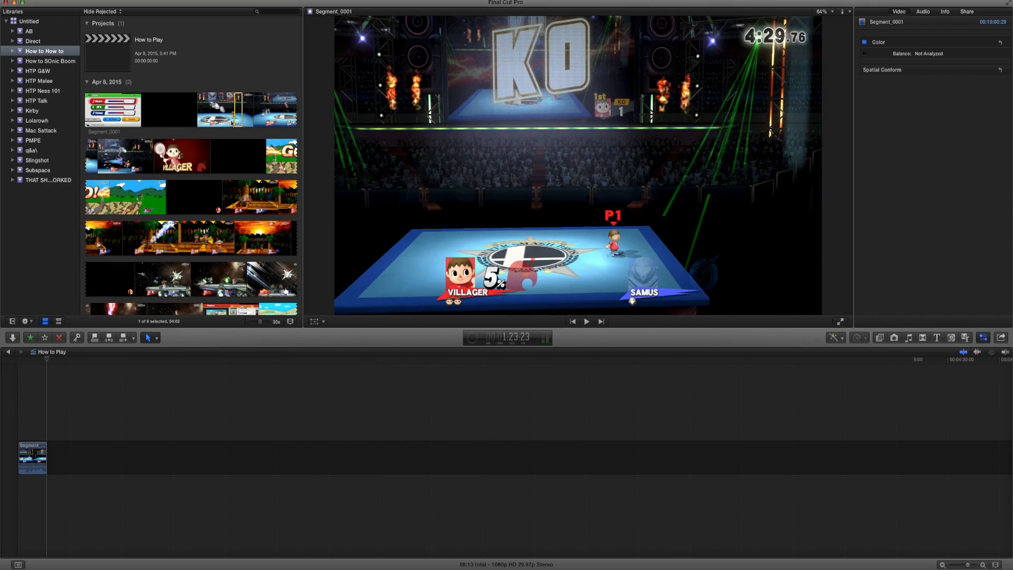
key(e)
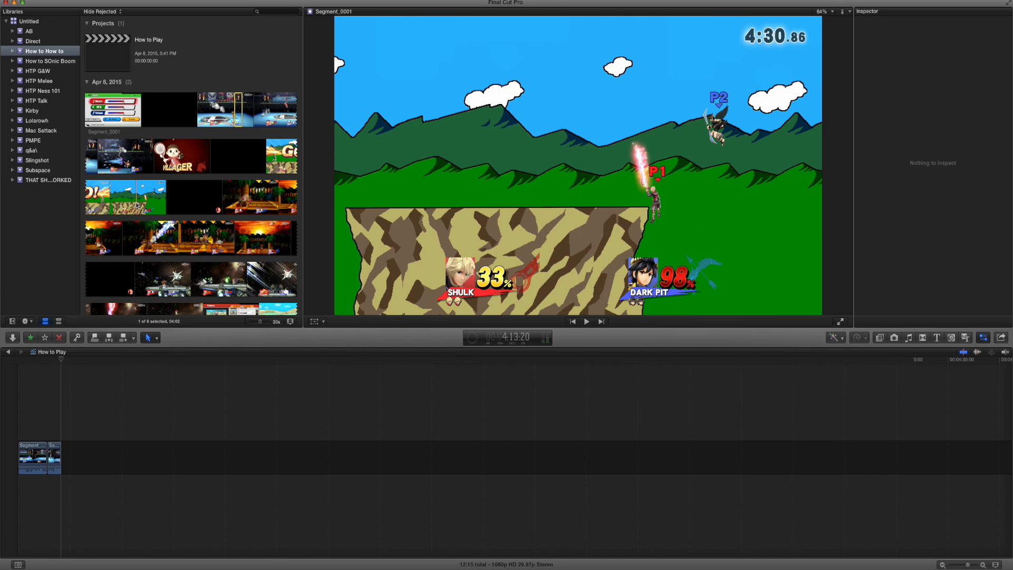
Mark the Shulk versus Dark Pit and Ness versus Luigi KO moments in Segment_0001 and append both to the timeline.
key(space)
click(137, 205)
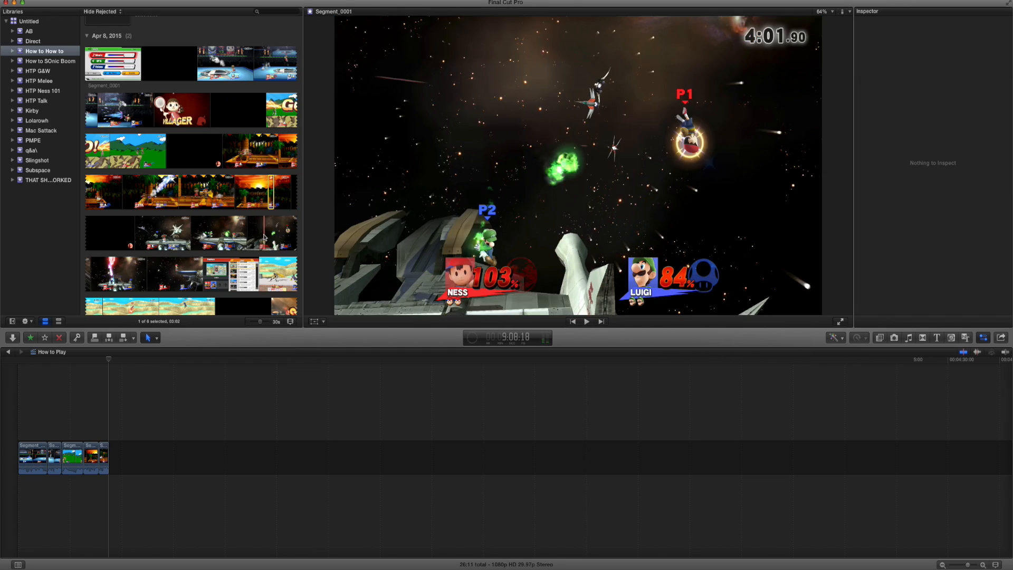
key(space)
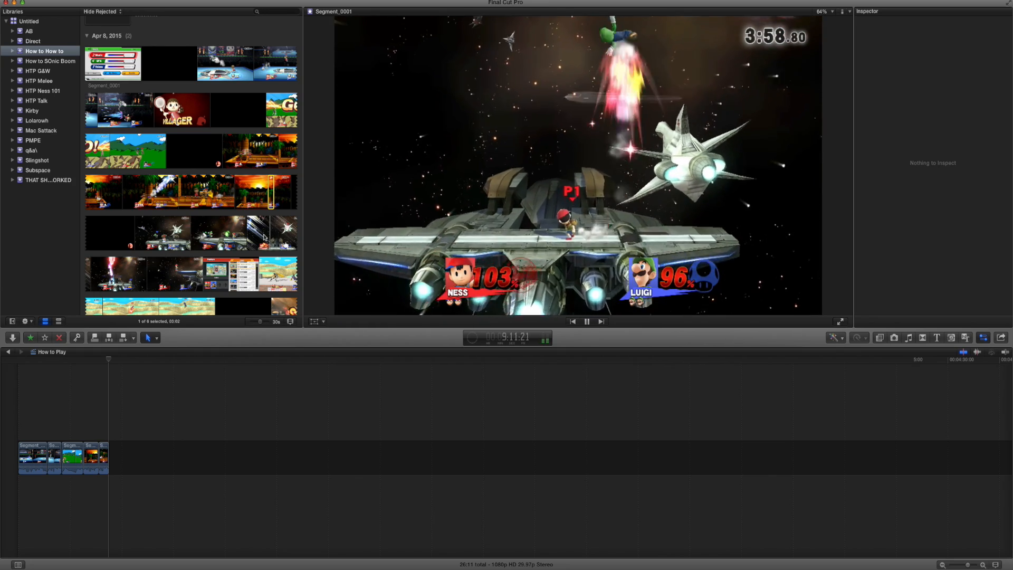
click(264, 238)
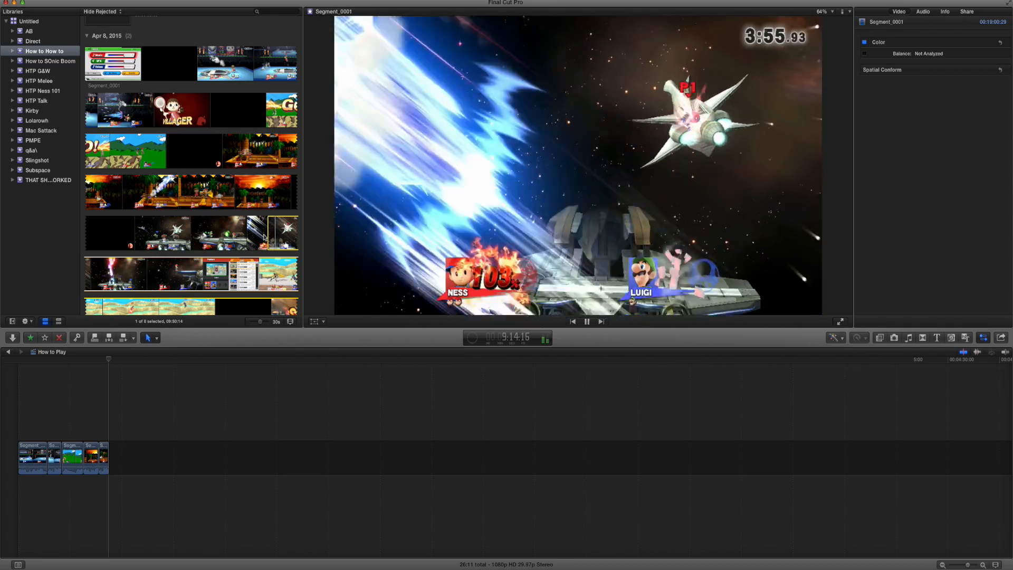
key(e)
Mark the roughly 4-second Captain Falcon versus Mario KO ending at about 13:31 in Segment_0001 and append it to the timeline.
scroll(159, 248, down, 5)
click(99, 254)
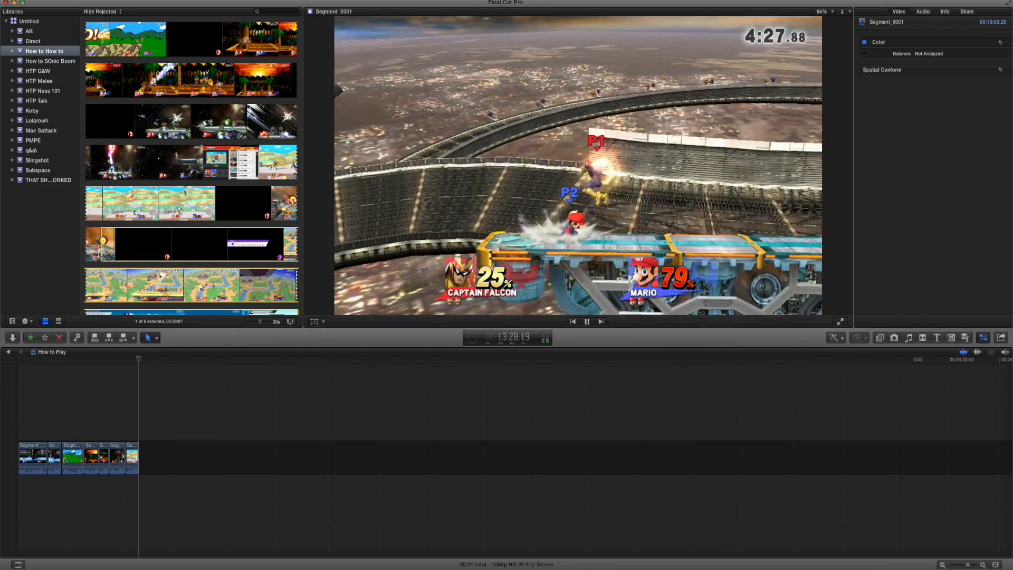
key(space)
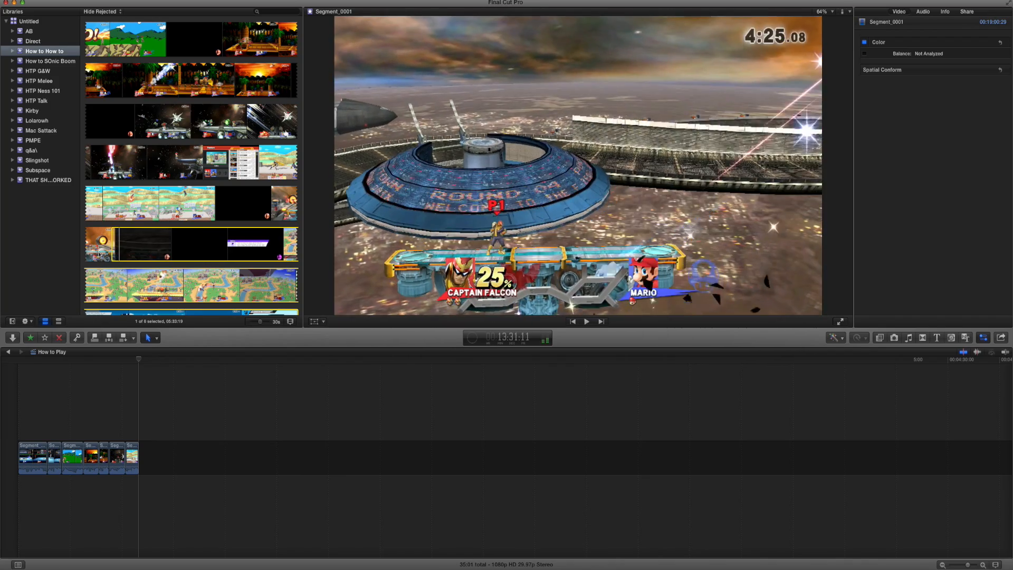
key(space)
key(o)
key(e)
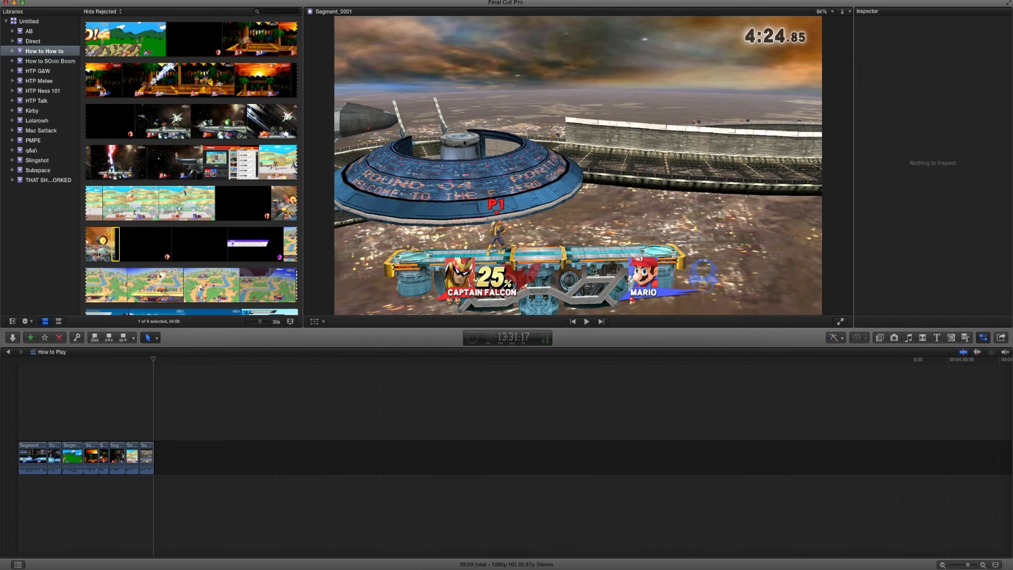
Insert the Blueprint-Background image, about 4 seconds long, between the first and second gameplay clips in the timeline.
scroll(131, 280, down, 3)
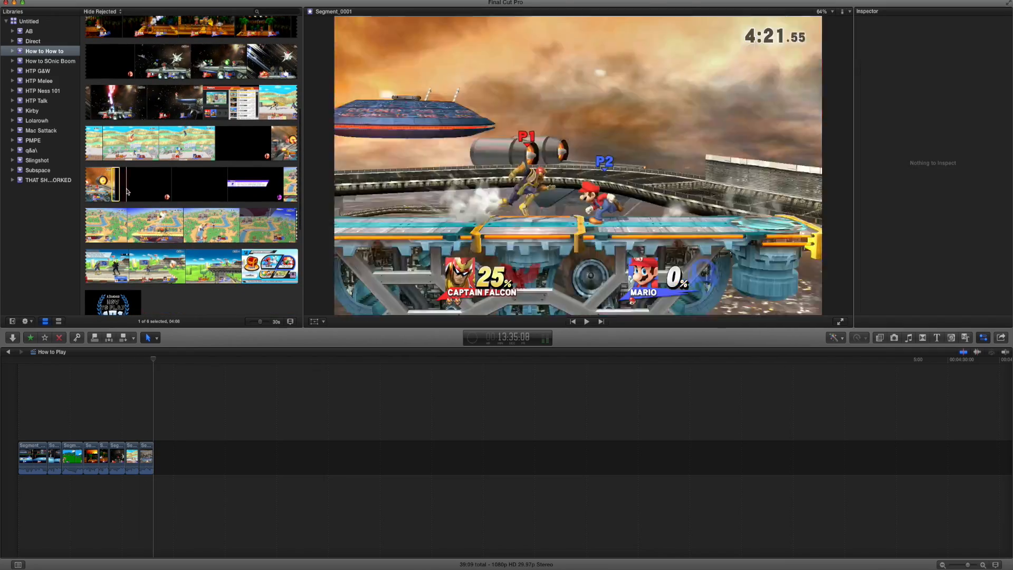
click(160, 376)
click(157, 361)
key(super+equal)
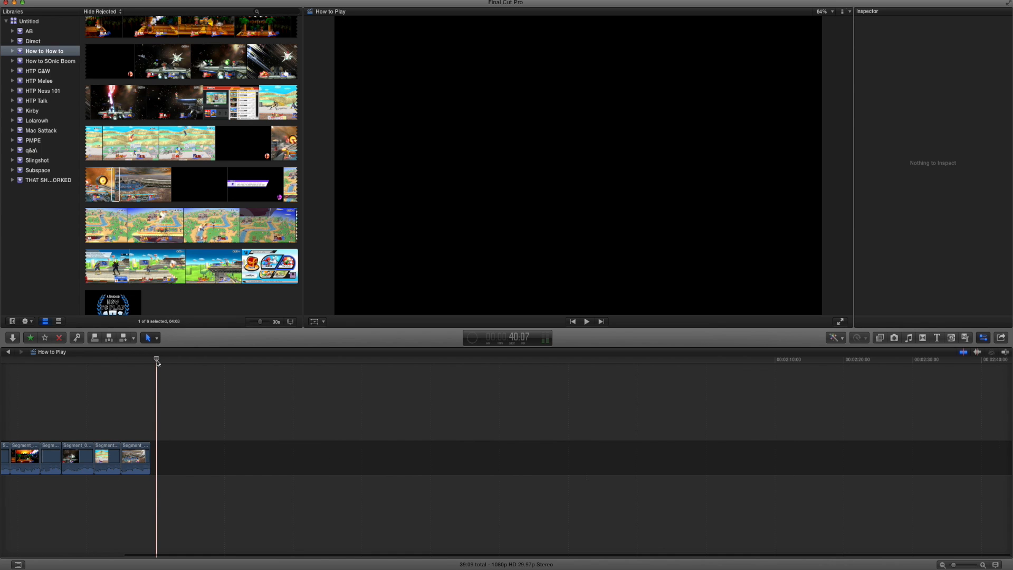
scroll(157, 363, left, 3)
scroll(135, 177, up, 9)
scroll(135, 177, down, 10)
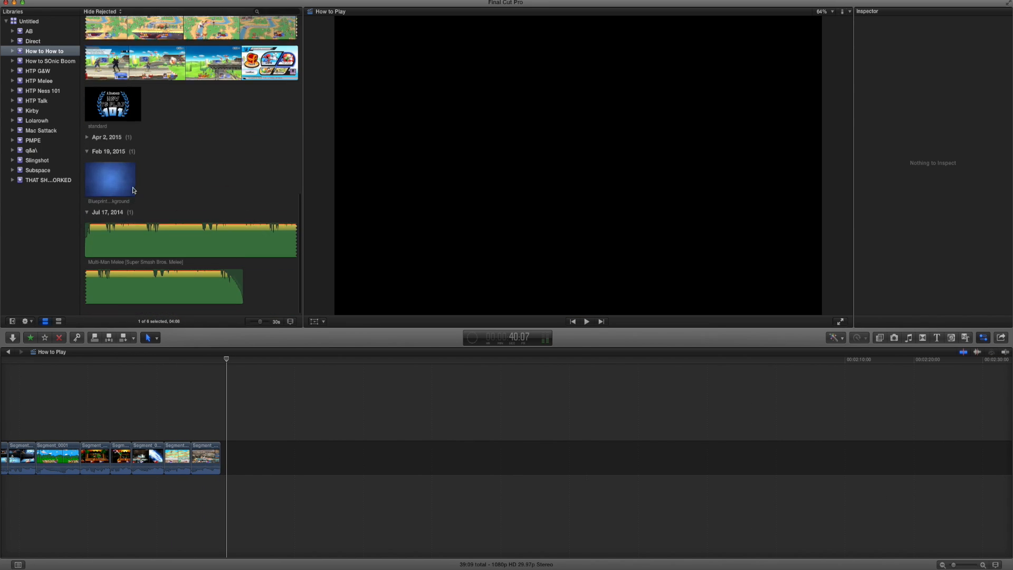
click(114, 179)
drag(114, 179, 19, 452)
scroll(18, 451, left, 2)
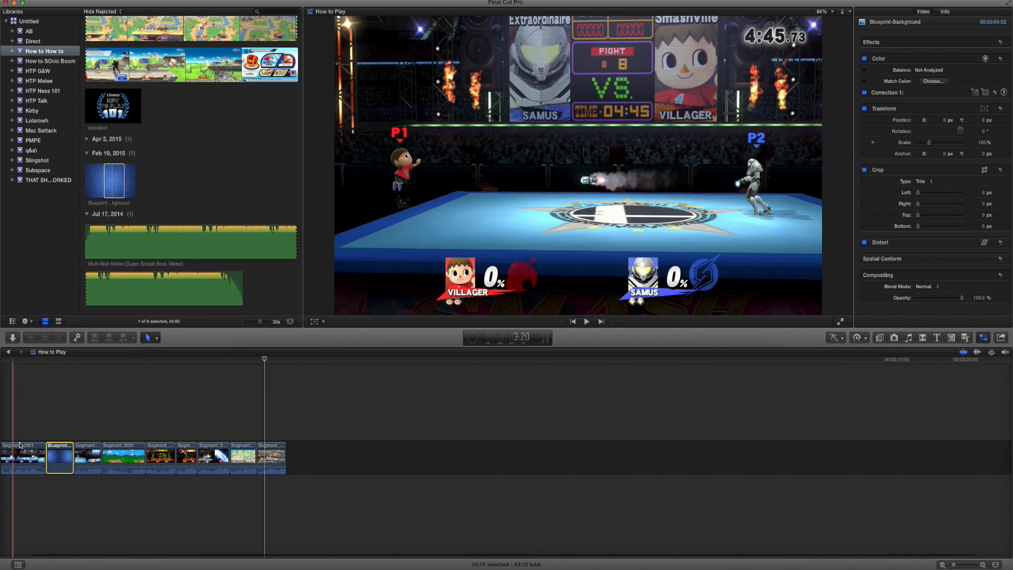
At the start of Blueprint-Background, keyframe its scale at about 128% and its position at about X 128, Y 107 px to fill the frame.
key(super+equal)
scroll(47, 443, left, 1)
scroll(52, 442, left, 1)
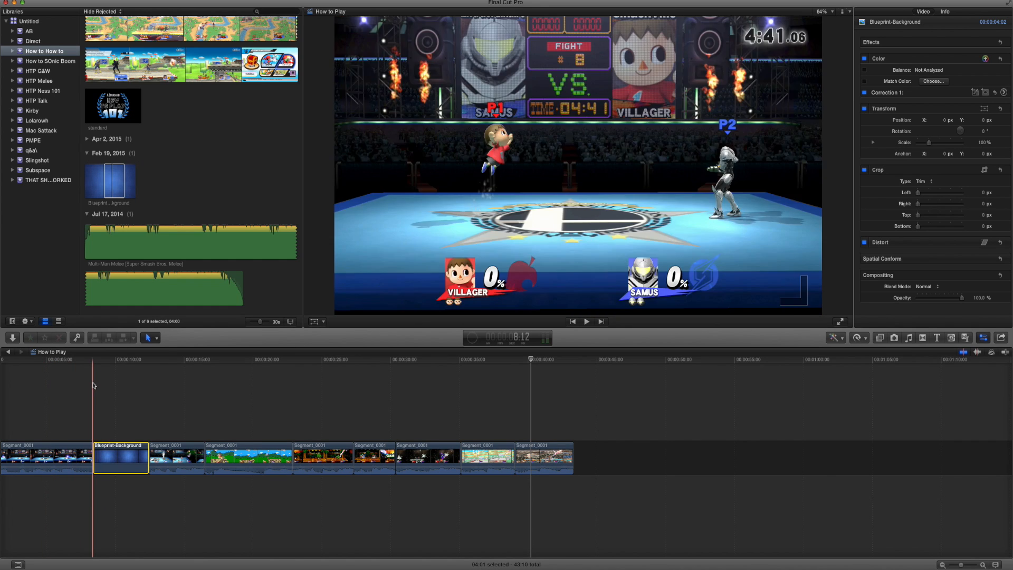
click(94, 363)
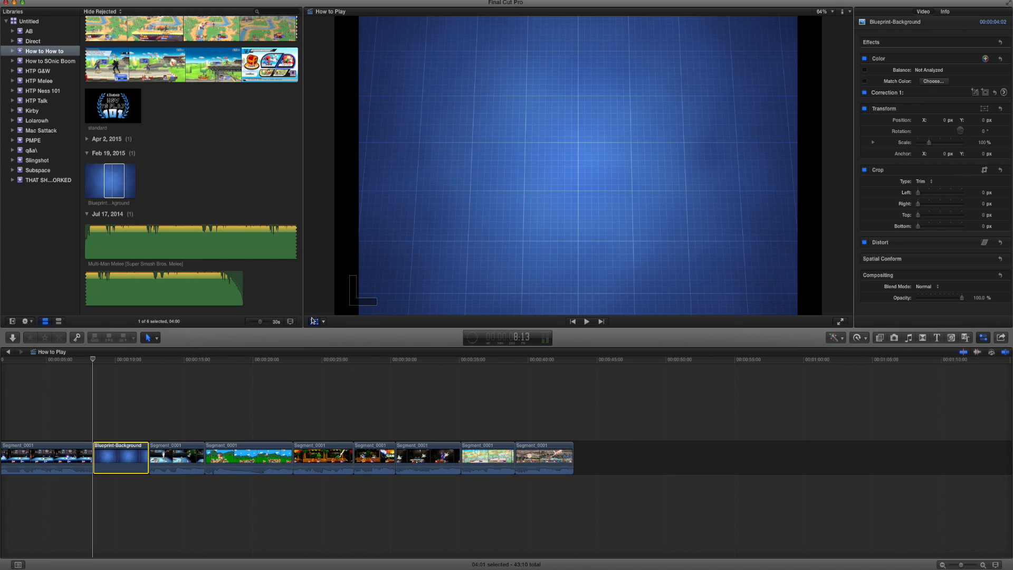
key(shift+t)
drag(360, 314, 336, 350)
drag(386, 281, 428, 245)
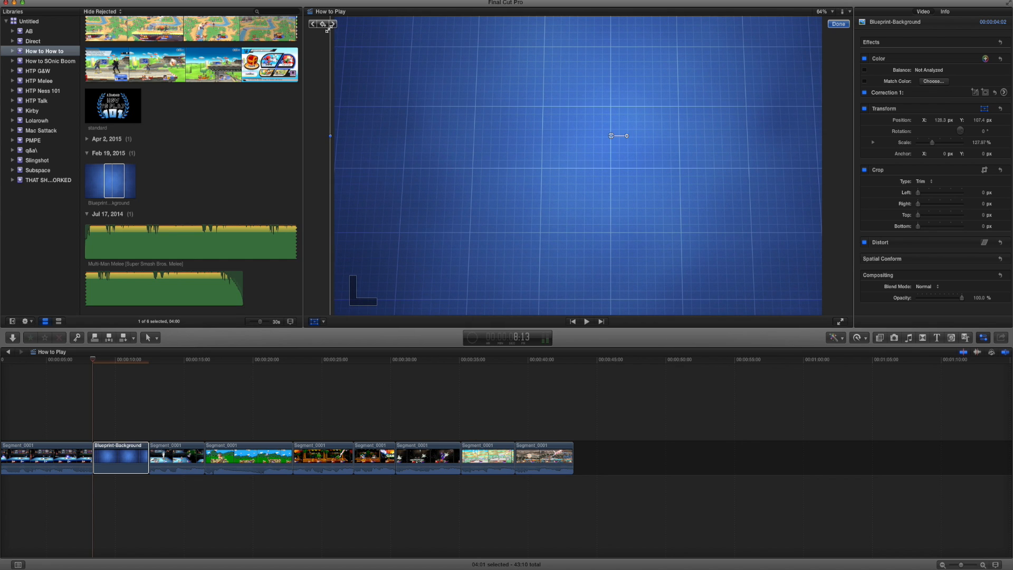
Overlay the standard title image above Blueprint-Background and extend the background clip past both ends of the title.
mouse_move(95, 456)
mouse_down()
mouse_move(85, 455)
mouse_move(95, 453)
mouse_up()
drag(115, 95, 100, 409)
click(84, 455)
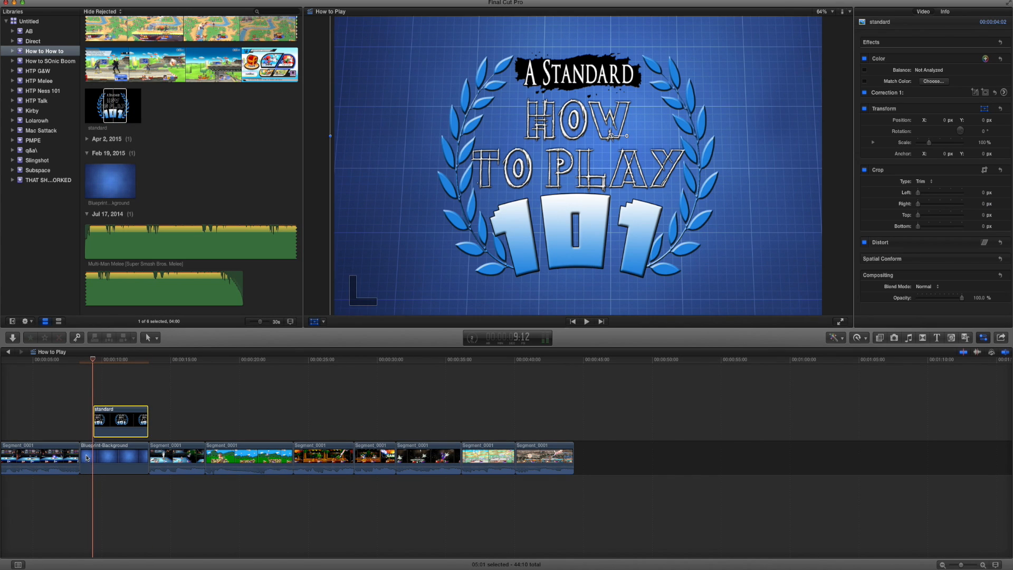
click(81, 361)
mouse_move(387, 240)
mouse_down()
mouse_move(384, 225)
mouse_move(387, 234)
mouse_up()
click(148, 362)
drag(148, 464, 167, 464)
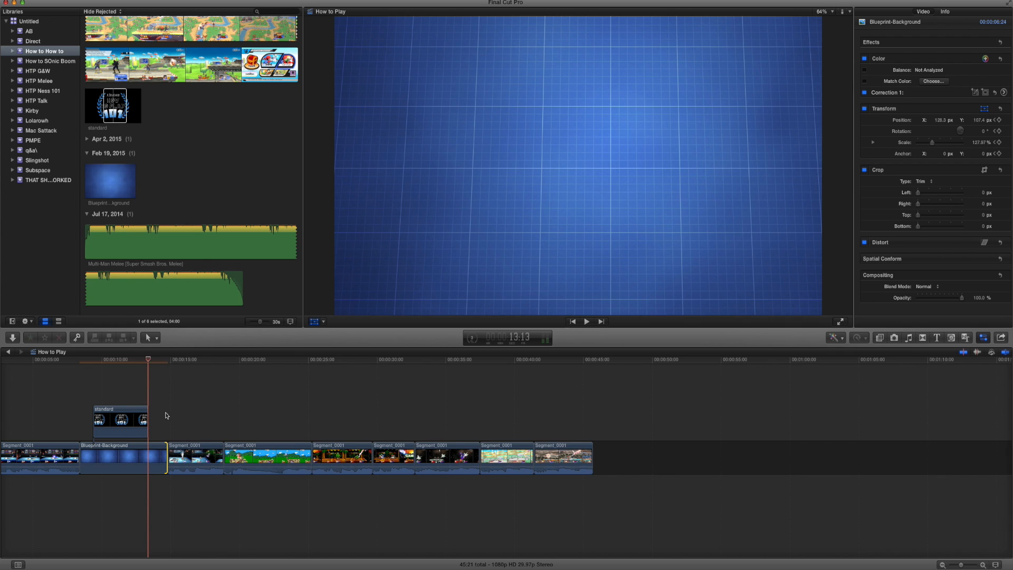
Keyframe the position of Blueprint-Background at its end to about X -122, Y -147 px and finish the transform.
key(shift+t)
click(168, 363)
drag(739, 137, 709, 168)
click(839, 25)
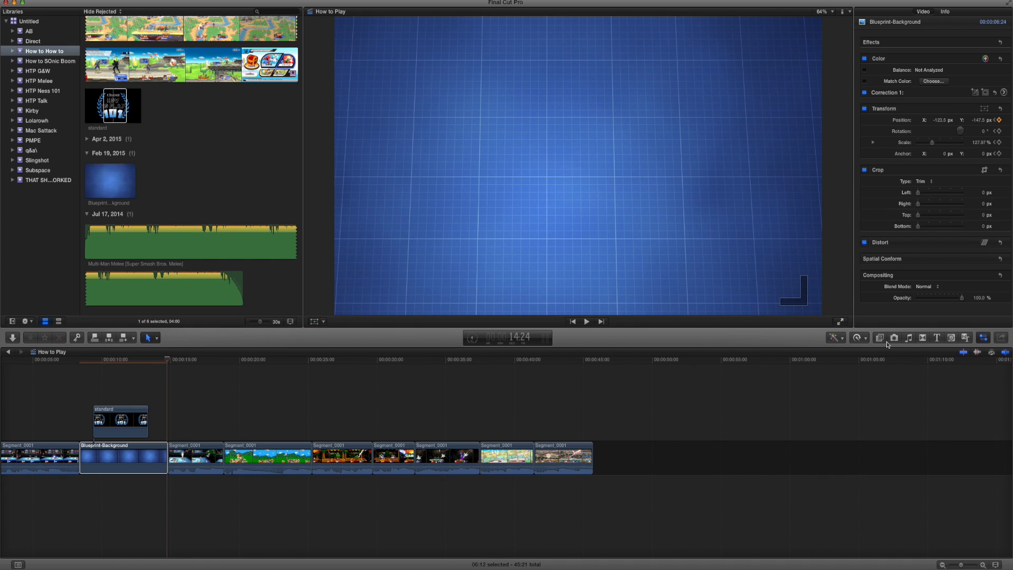
Find the Gaussian blur effect and apply it to the Blueprint-Background clip.
key(super+5)
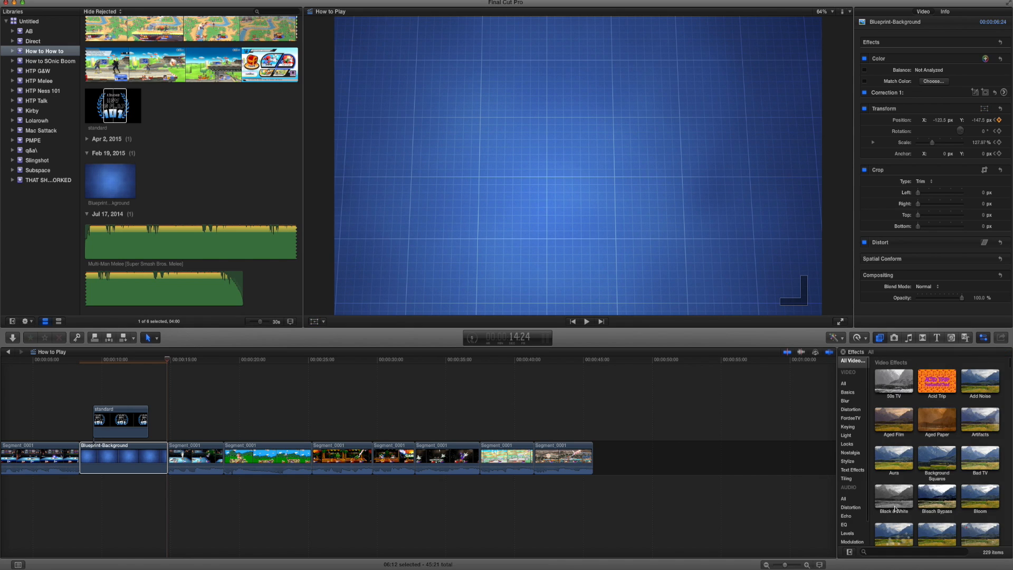
click(890, 553)
text(gaus)
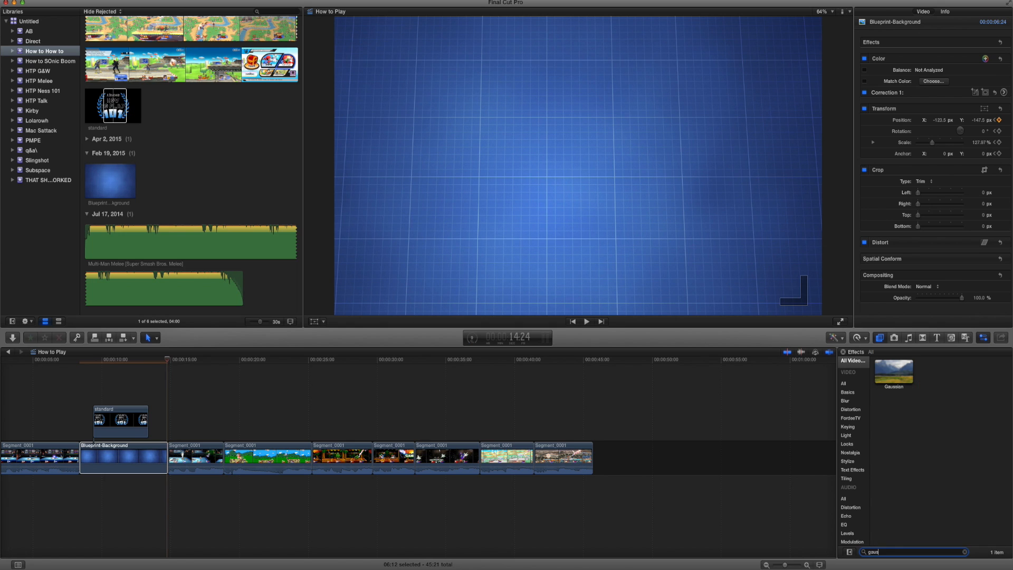
drag(894, 373, 123, 461)
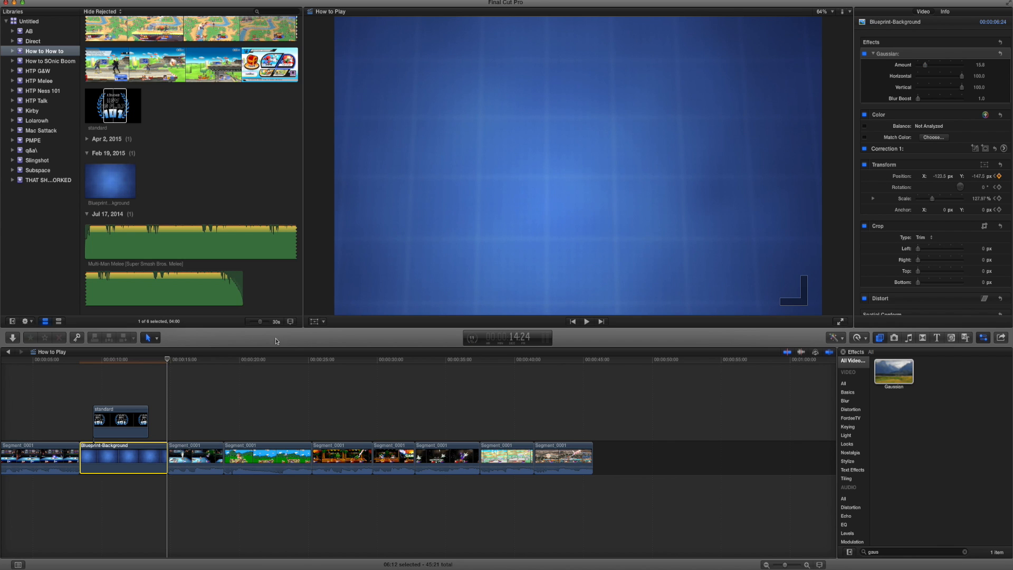
Trim both ends of Blueprint-Background back to match the title overlay and play the title section to check it.
drag(80, 457, 93, 457)
drag(167, 457, 148, 457)
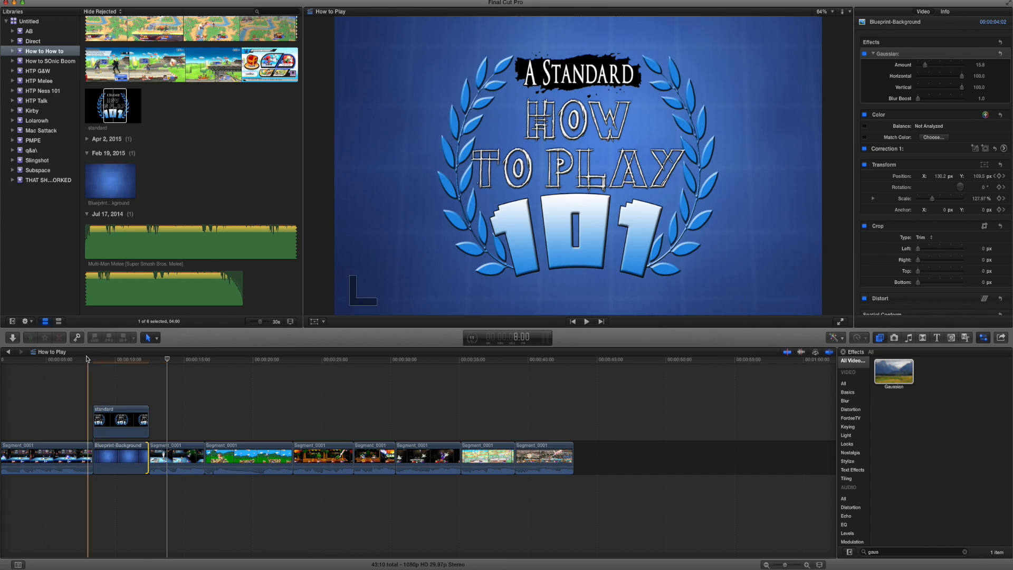
click(87, 360)
key(space)
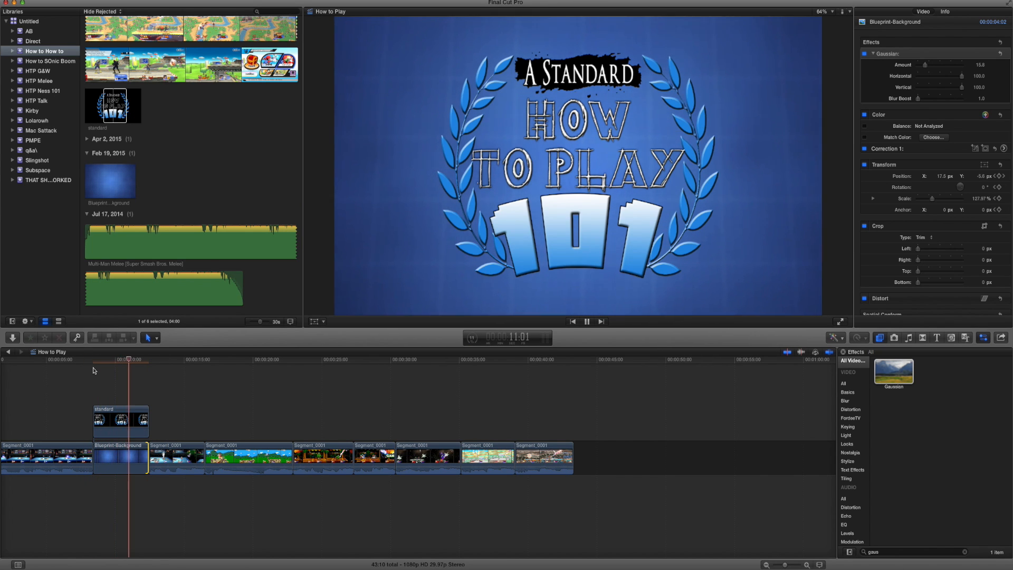
key(space)
Reduce the Gaussian blur amount on the Blueprint-Background clip to about 6.7 and play the title section.
click(104, 456)
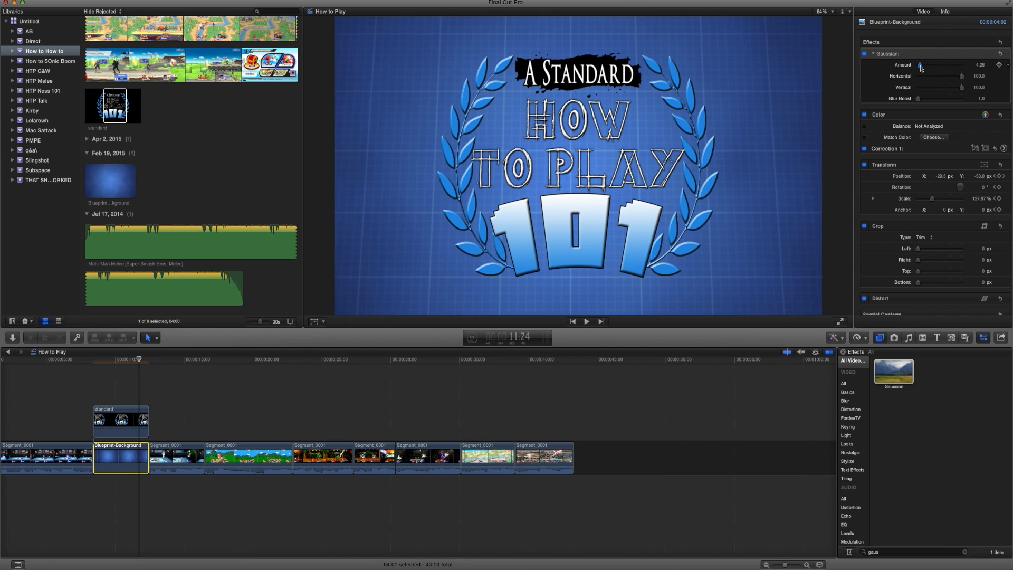
drag(923, 66, 923, 66)
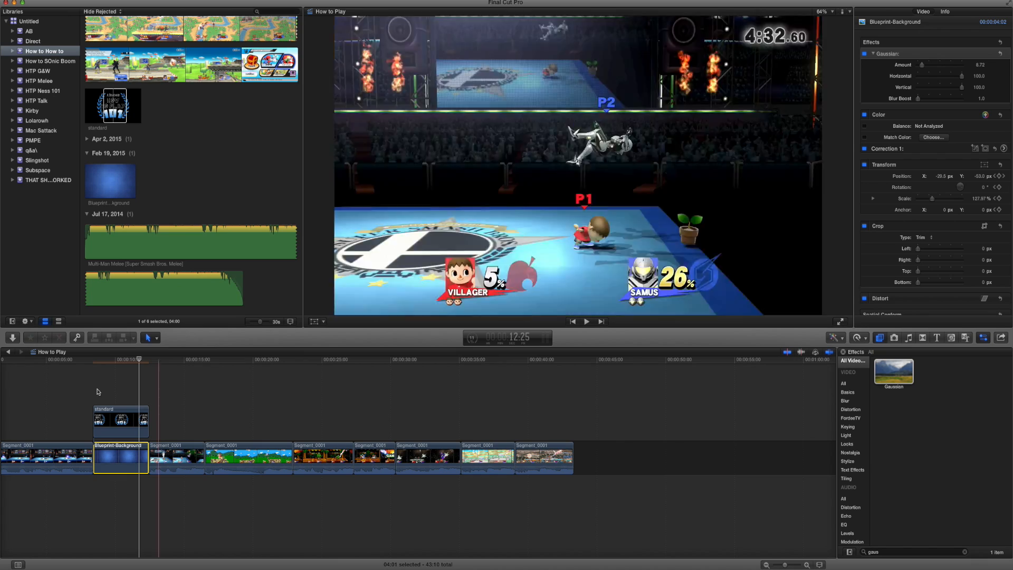
key(Home)
key(space)
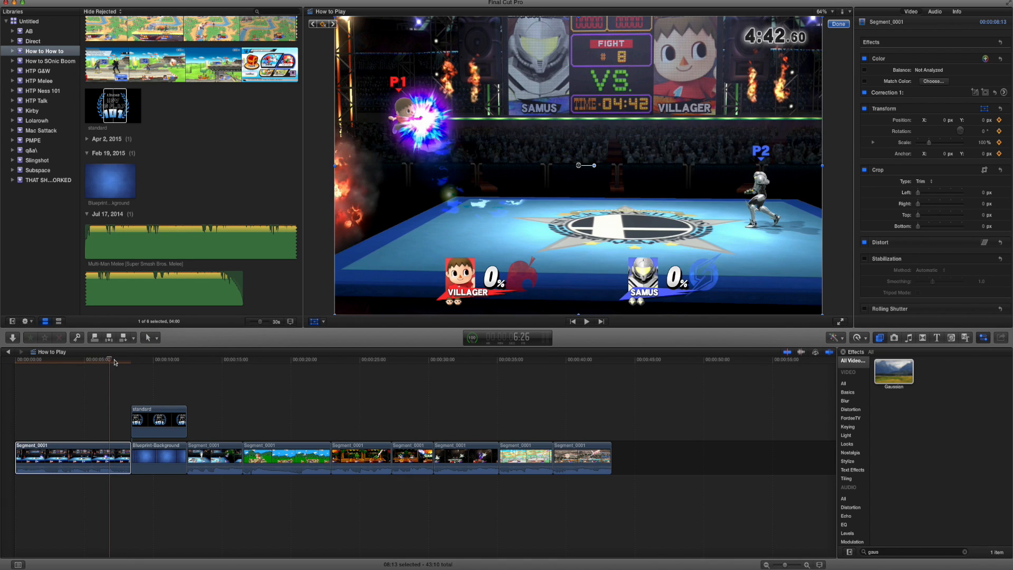
At 7:13 in the first gameplay clip, scale the picture to about 400% and center Villager at about X 2402, Y 322 px.
drag(115, 361, 117, 361)
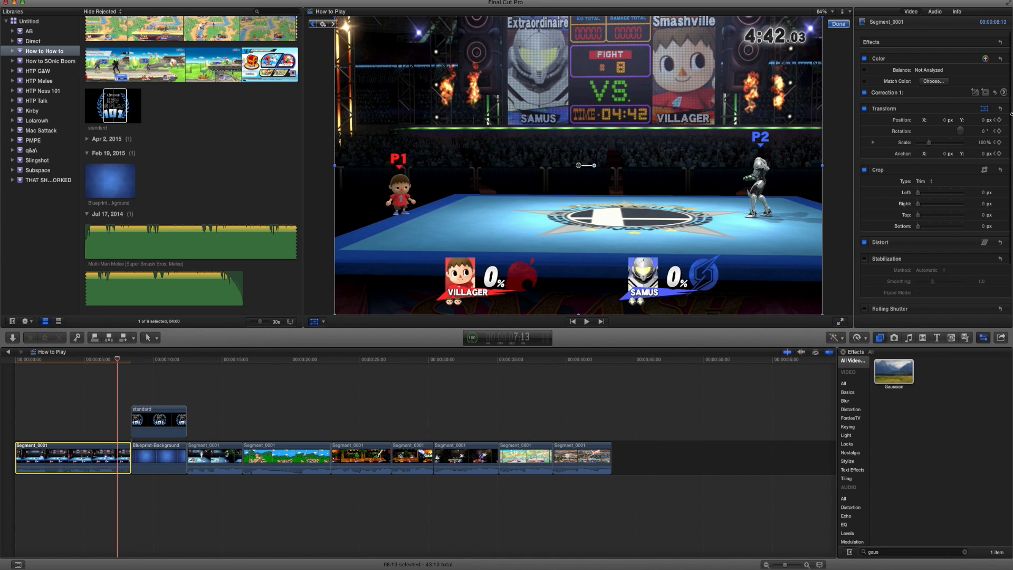
drag(931, 144, 988, 146)
drag(521, 213, 578, 168)
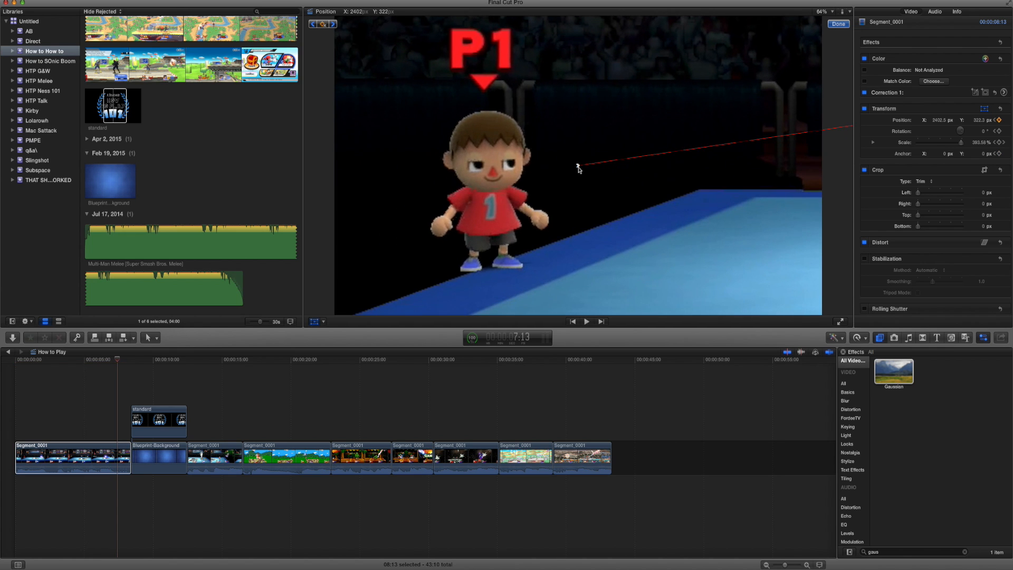
On the first clip's last frame, keyframe the scale to 600% and the position to about X 1530, Y -307 px.
drag(126, 363, 129, 363)
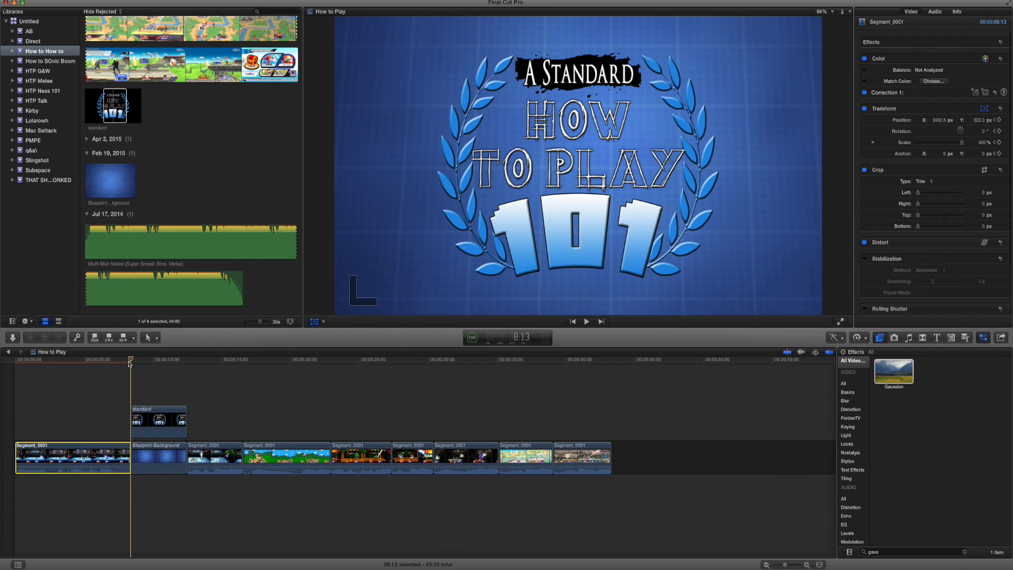
key(Left)
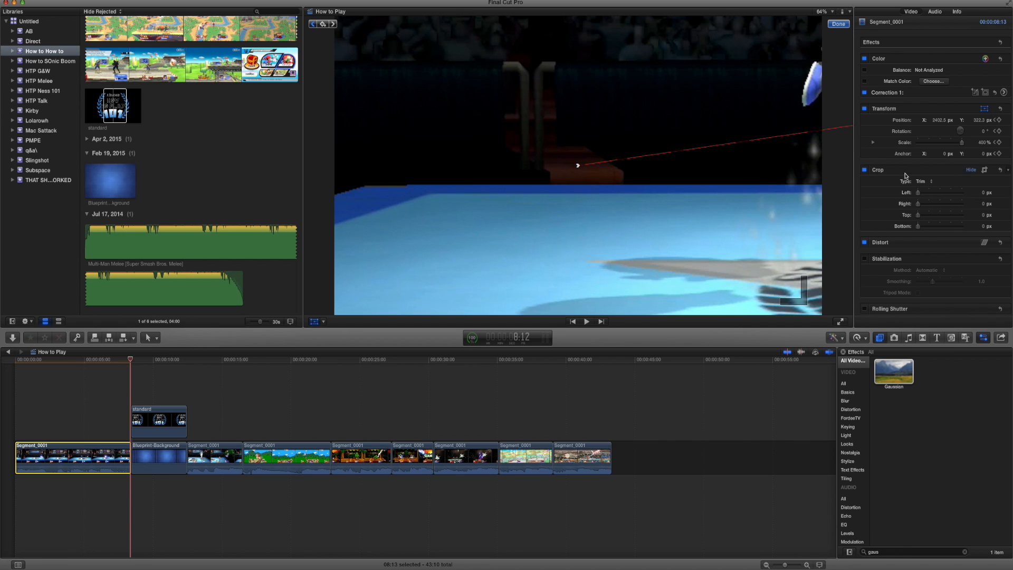
click(982, 143)
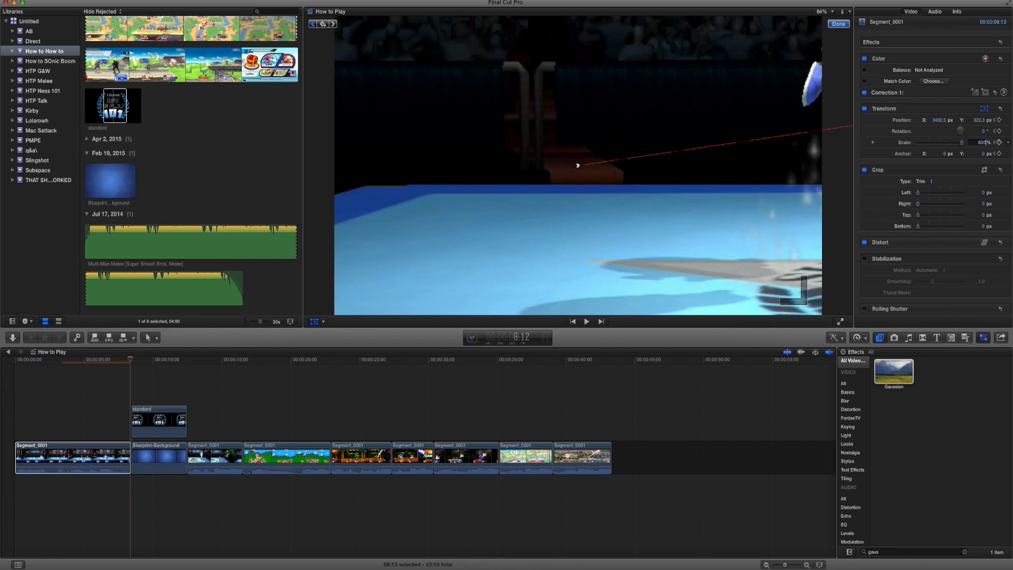
text(600)
key(Return)
drag(803, 77, 584, 272)
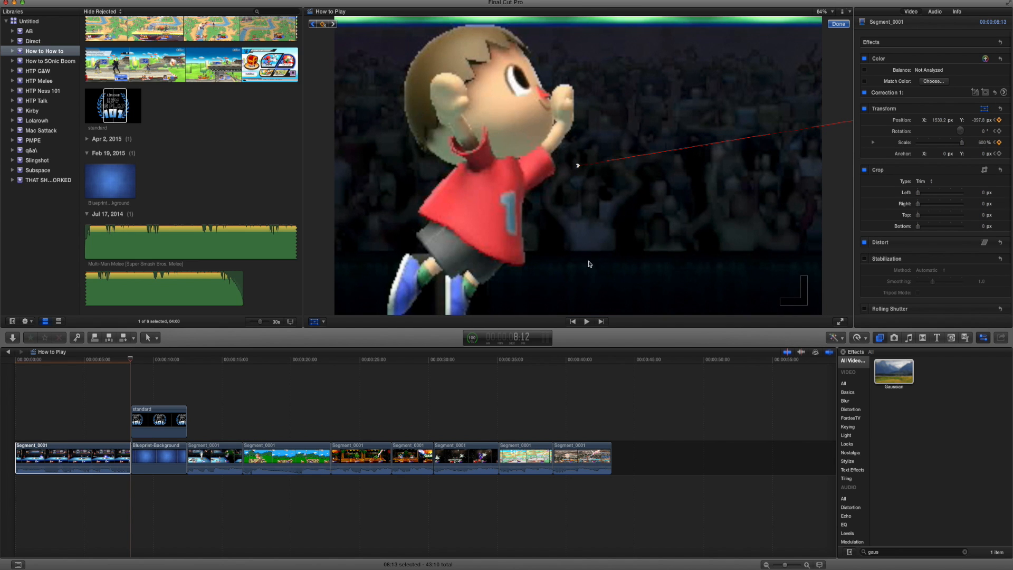
Keyframe the zoomed clip's position backward from its end to 7:28 so Villager stays framed, with about X 2220, Y 590 px there.
key(Left)
key(Left)
key(Left)
key(Left)
key(Left)
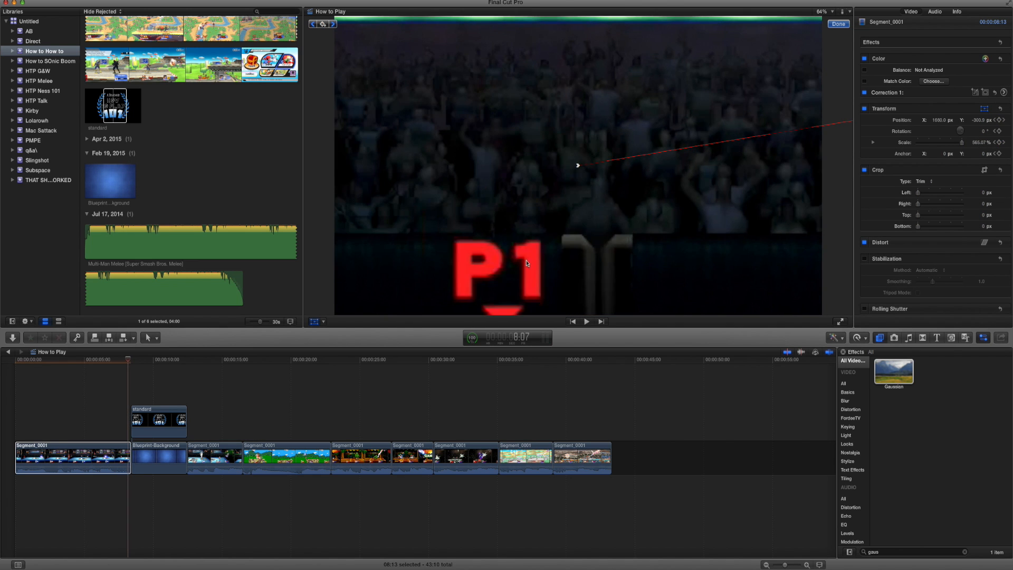
drag(533, 267, 562, 178)
key(Left)
key(Left)
key(Left)
key(Left)
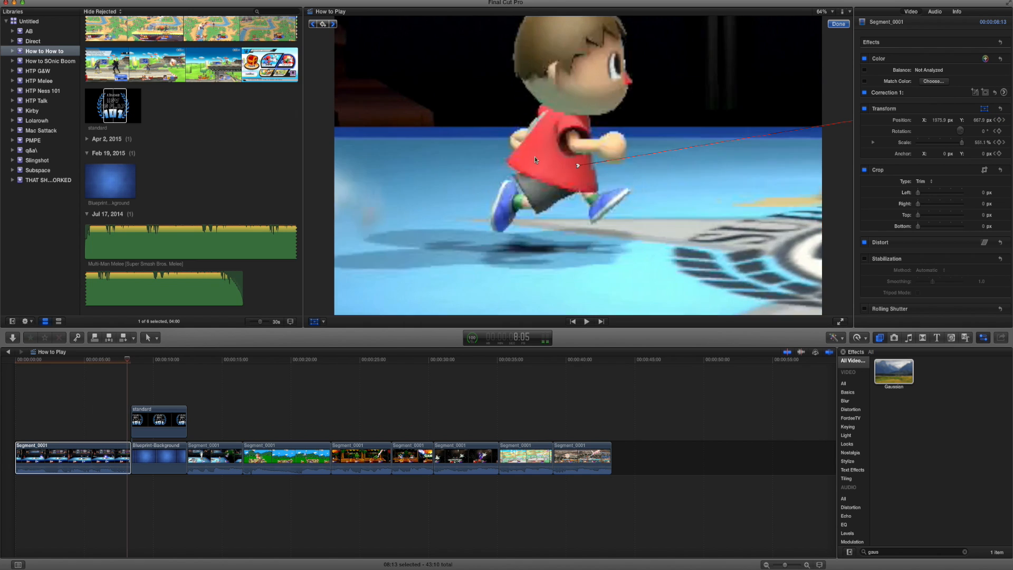
key(Left)
key(Left)
key(Left)
key(Left)
key(Left)
key(Left)
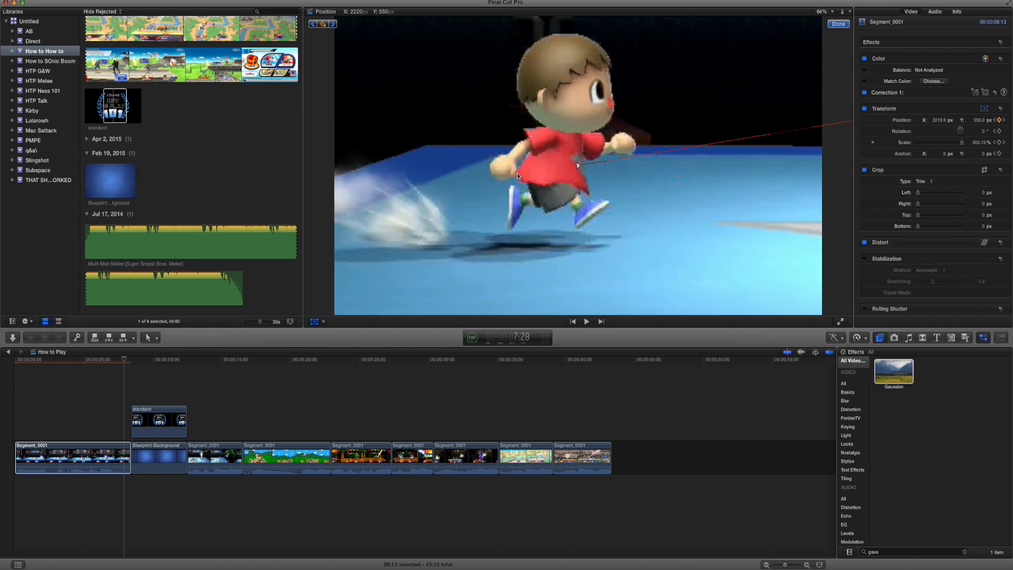
Refine Villager's framing at the start of the zoom, keyframing the position at 7:04 to about X 1303, Y 203 px.
key(Left)
key(Left)
key(Left)
key(Left)
key(Left)
key(Left)
key(Left)
key(Left)
key(Left)
key(Left)
key(Left)
key(Left)
key(Left)
key(Left)
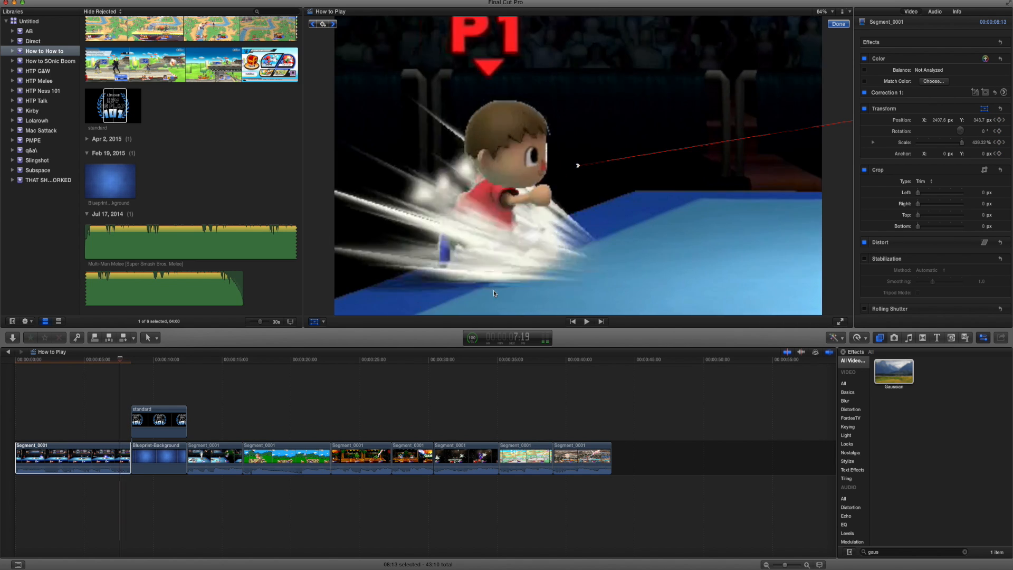
key(Left)
key(Left)
key(Left)
key(Left)
key(Left)
key(Left)
key(Left)
key(Left)
key(Left)
key(Left)
key(Left)
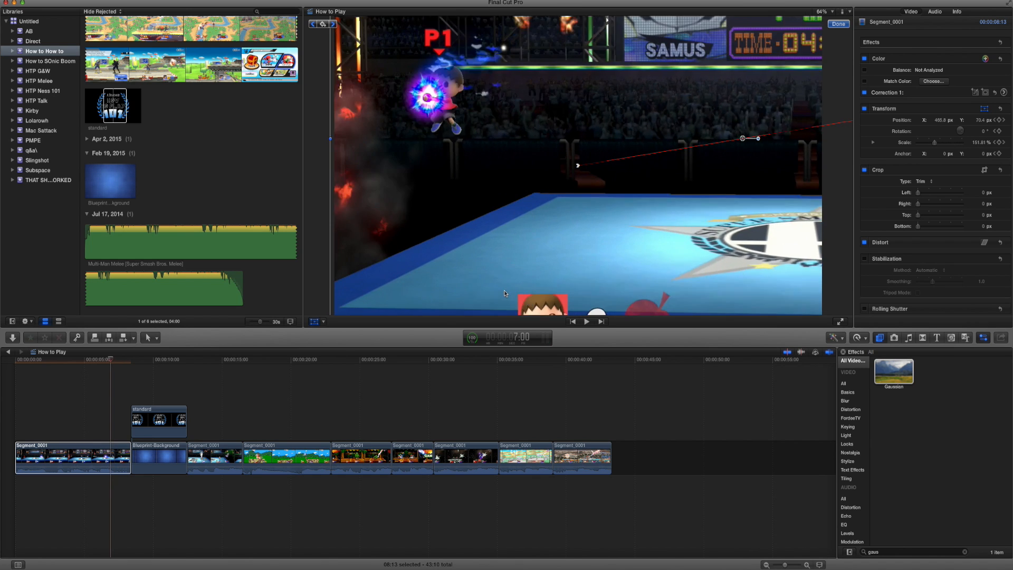
key(Right)
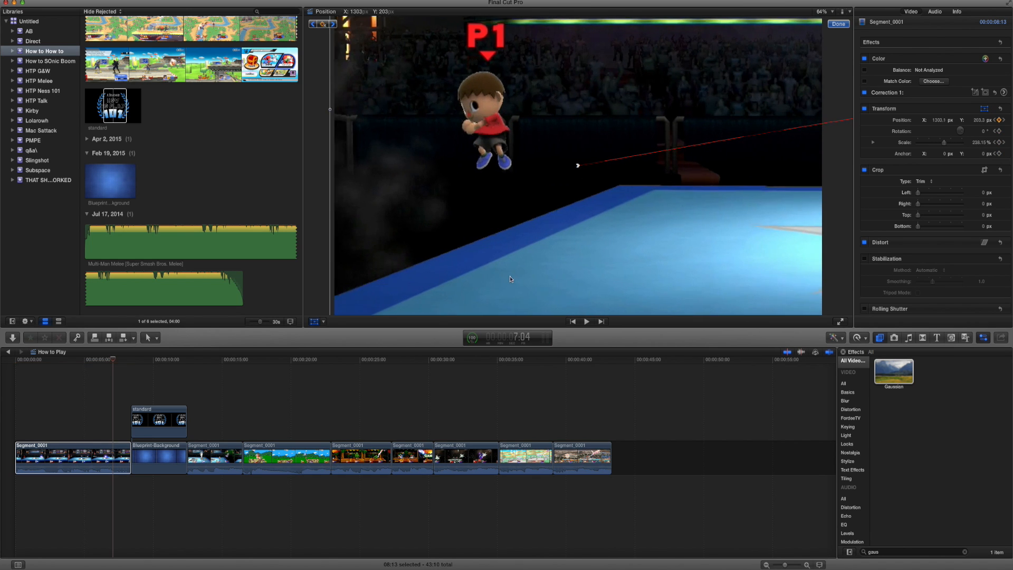
key(Right)
key(Right)
key(Right)
key(Right)
key(Right)
key(Right)
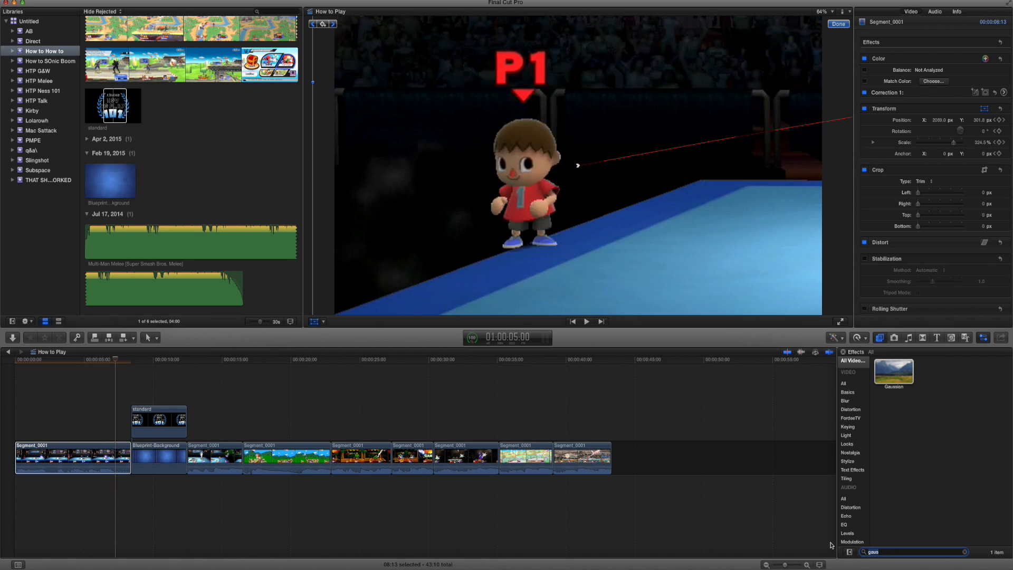
Find the Tint effect and apply it to the first gameplay clip.
text(tint)
drag(245, 476, 99, 455)
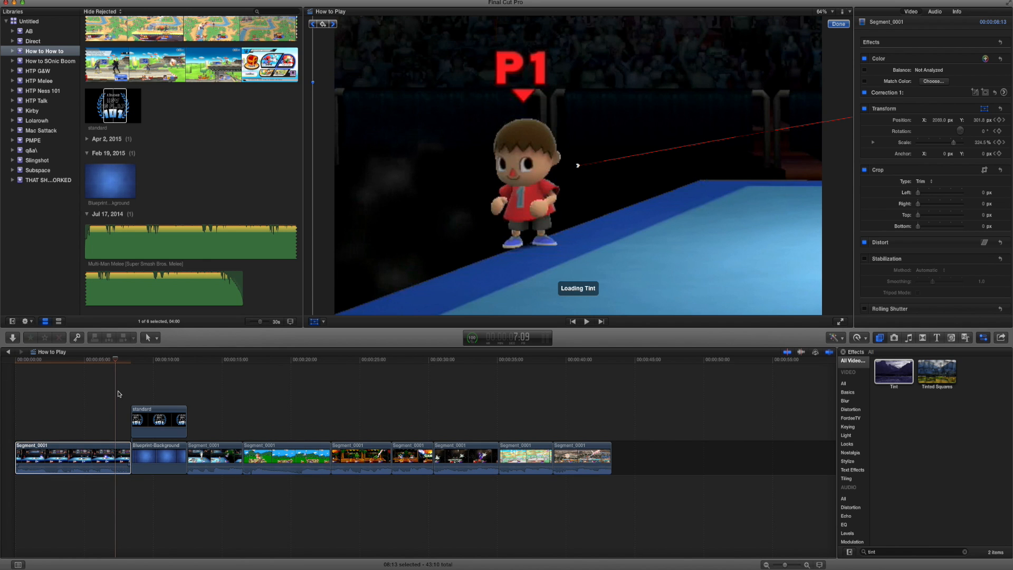
click(98, 361)
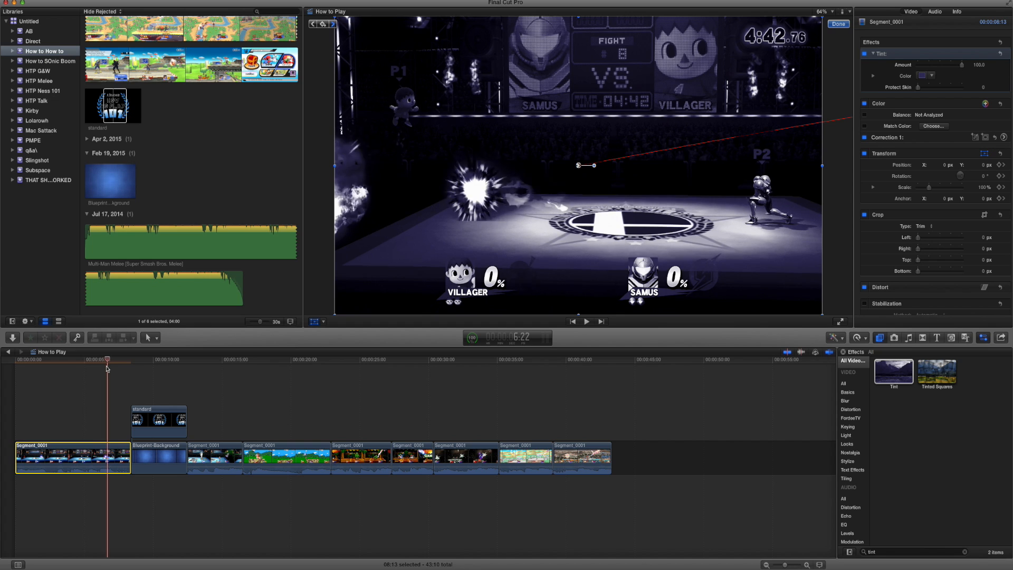
Set the first clip's Tint color to red and keyframe its amount at 0 just before the zoom.
drag(107, 369, 108, 368)
drag(961, 65, 904, 73)
click(932, 76)
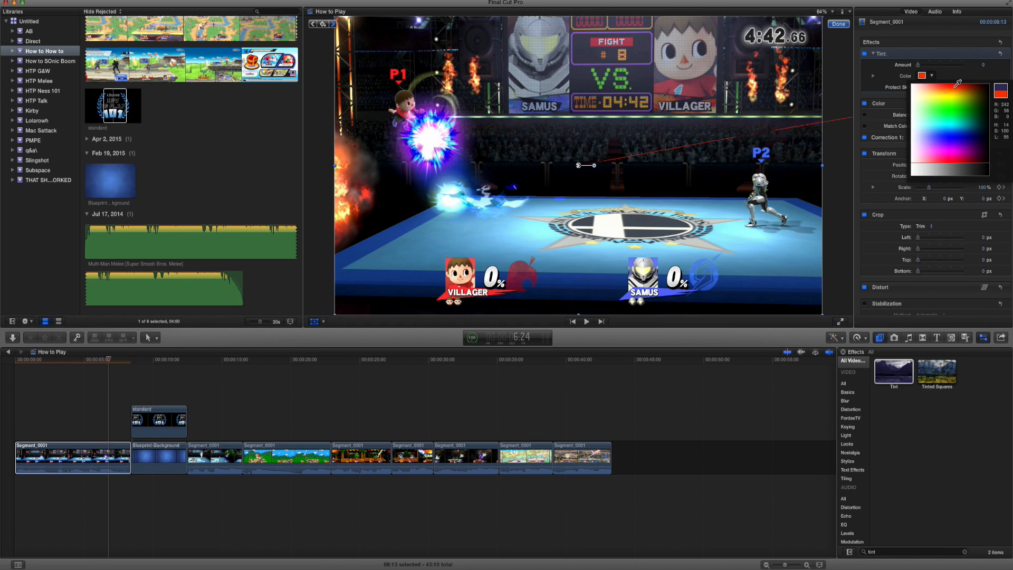
click(955, 88)
key(Right)
key(Right)
key(Right)
key(Right)
key(Right)
key(Right)
key(Right)
key(Right)
key(Right)
key(Right)
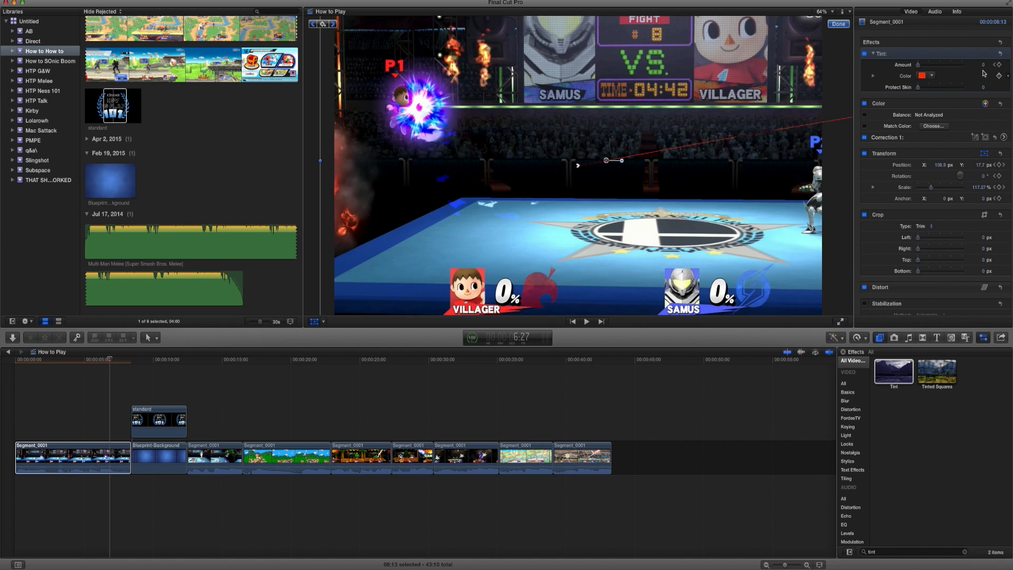
Keyframe the red Tint amount up to about 65 during the zoom on Villager.
click(935, 66)
drag(937, 66, 946, 67)
key(Right)
key(Right)
key(Right)
key(Right)
key(Right)
key(Right)
key(Right)
key(Right)
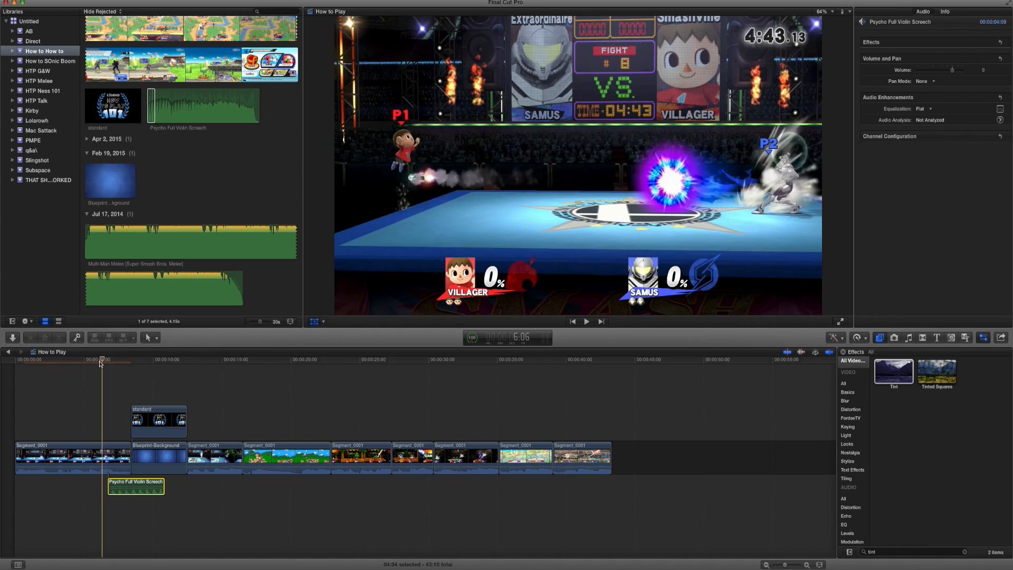
Place the Psycho Full Violin Screech sound under the zoom and trim its end to the start of the title card.
key(space)
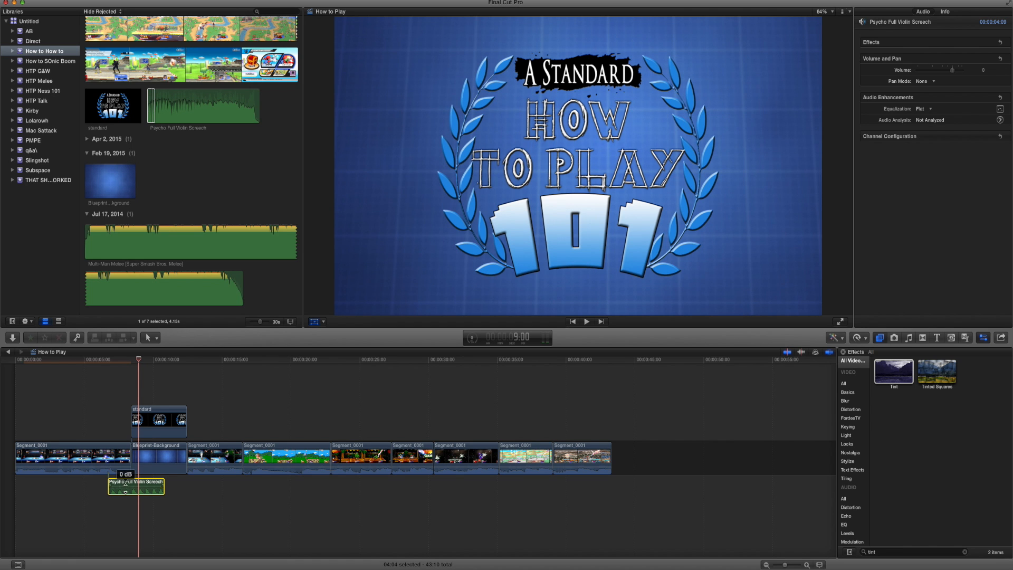
click(104, 413)
key(space)
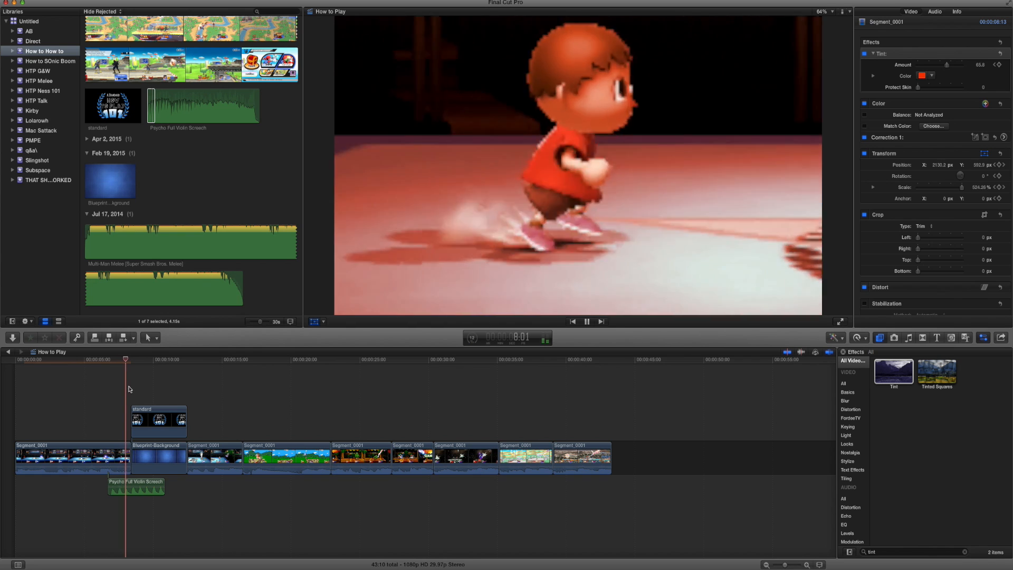
key(space)
key(shift+t)
drag(158, 495, 130, 494)
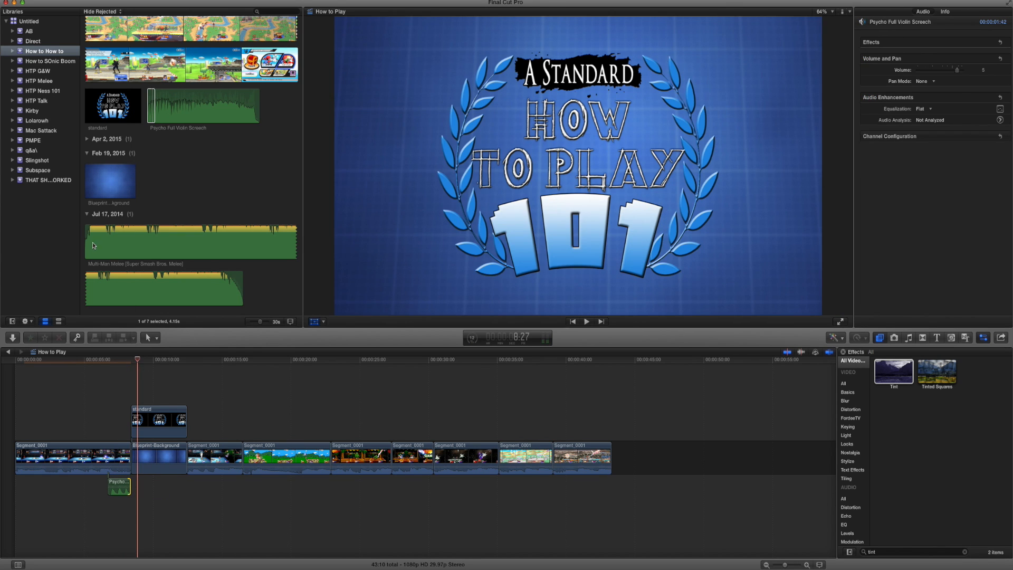
Add the Multi-Man Melee music under the timeline from the start of the title card and play the transition.
click(93, 246)
drag(91, 492, 92, 492)
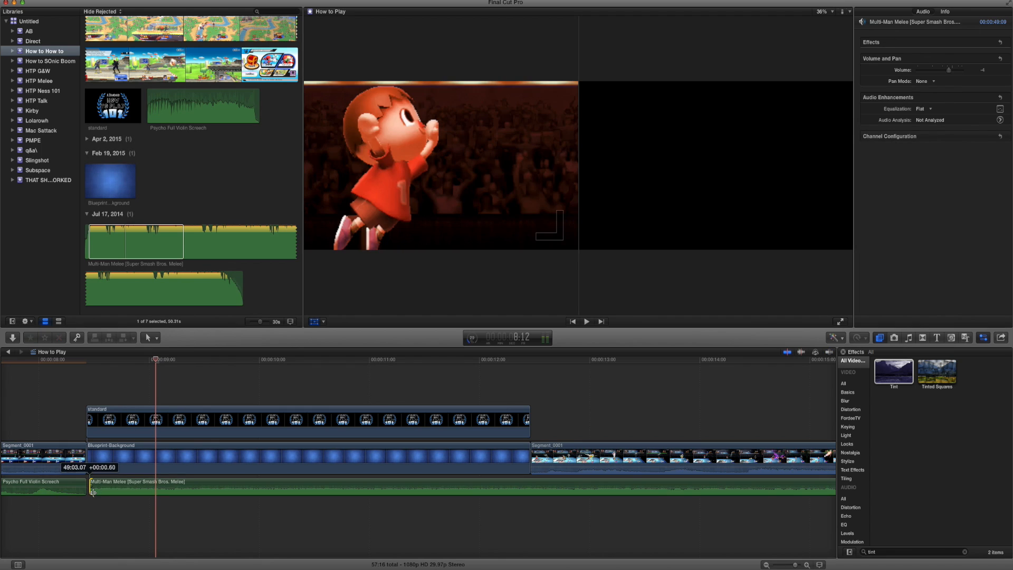
drag(98, 494, 95, 494)
click(76, 401)
key(space)
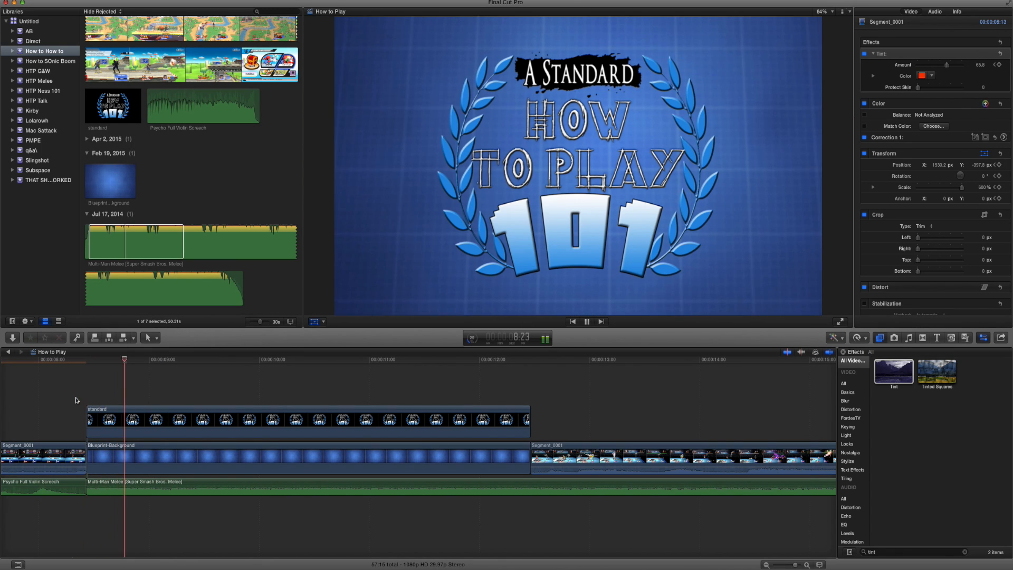
key(space)
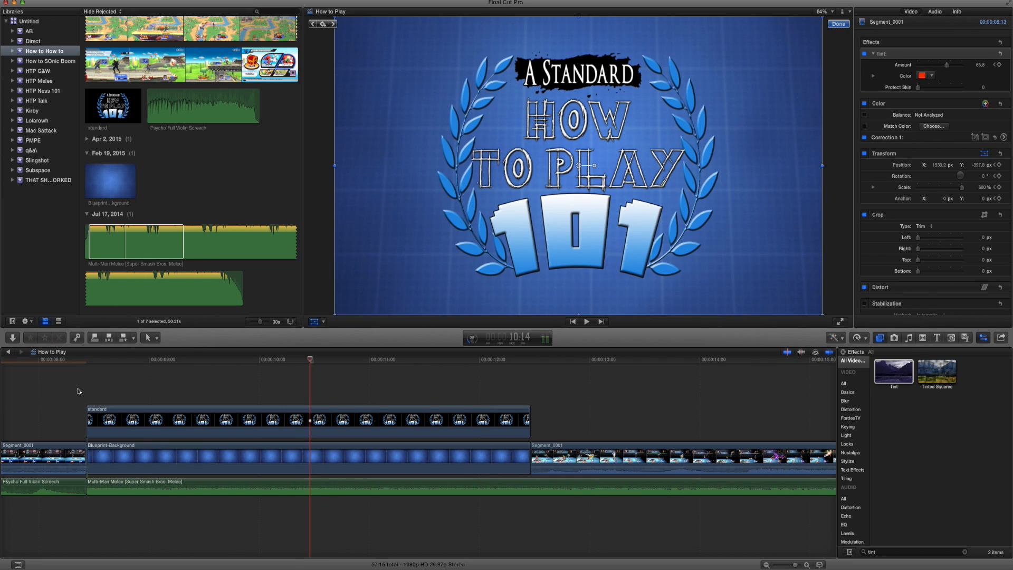
Fine-tune the start of the Multi-Man Melee music at the title card's first frame and replay the title section.
click(77, 392)
click(90, 494)
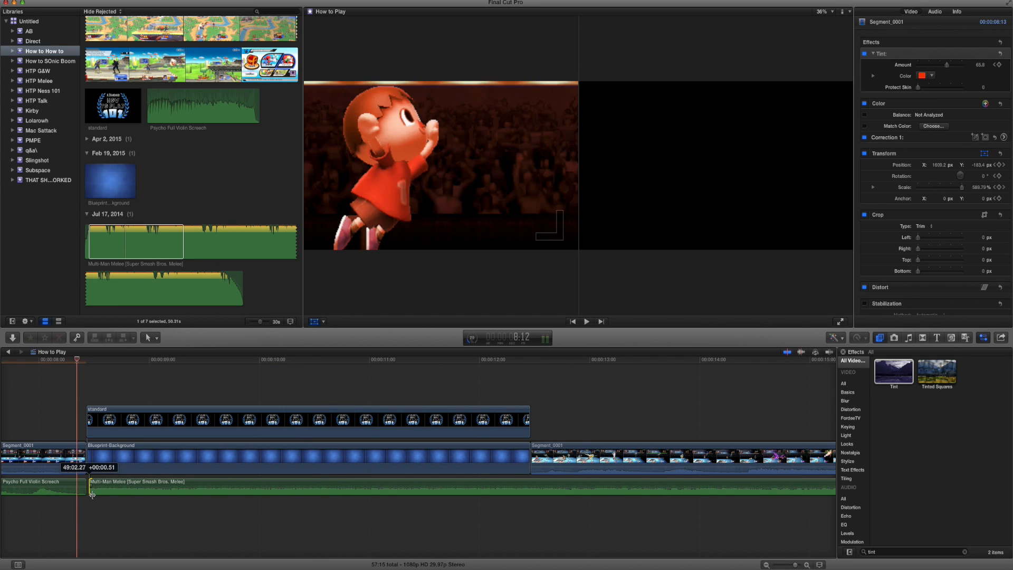
click(61, 380)
key(space)
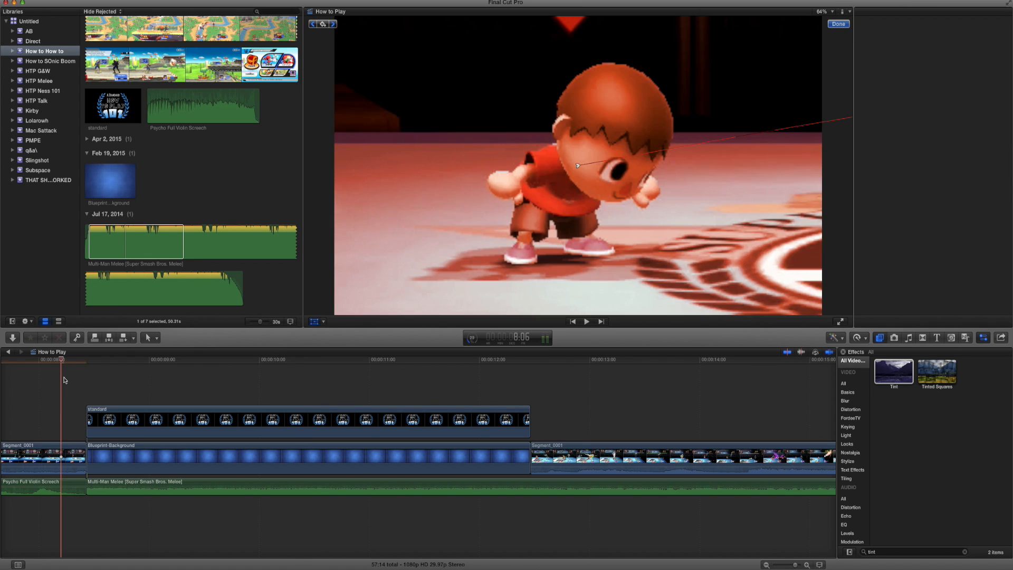
key(super+minus)
key(super+minus)
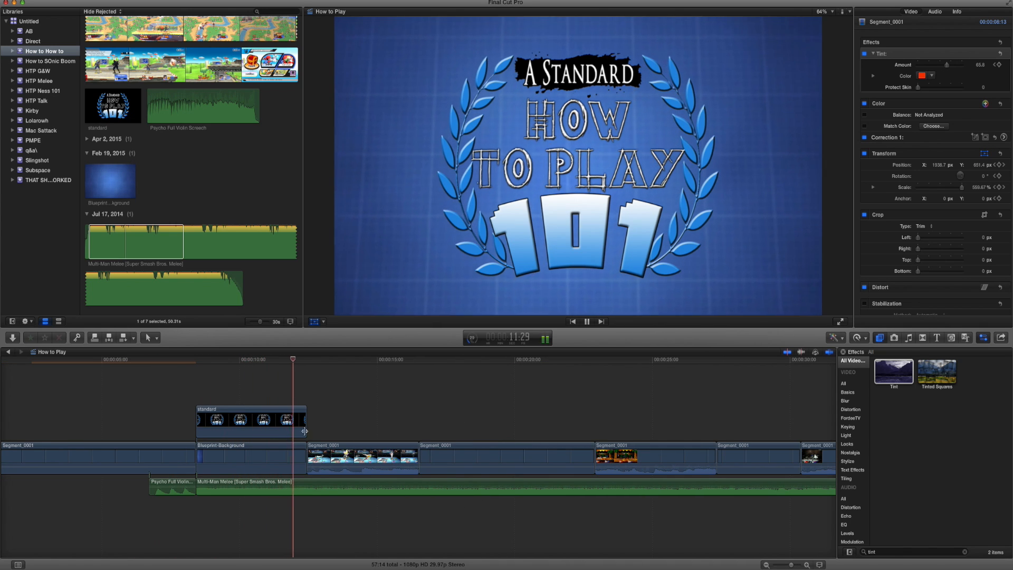
key(space)
Place the Golf Hit sound effect over the cut from title to gameplay and keyframe the music down to -8 dB there.
click(358, 464)
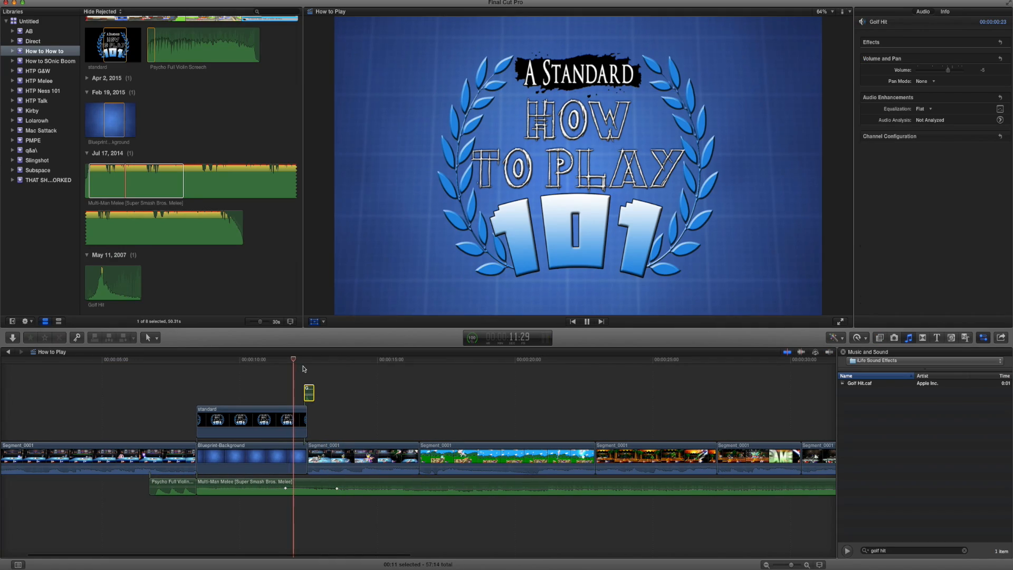
key(space)
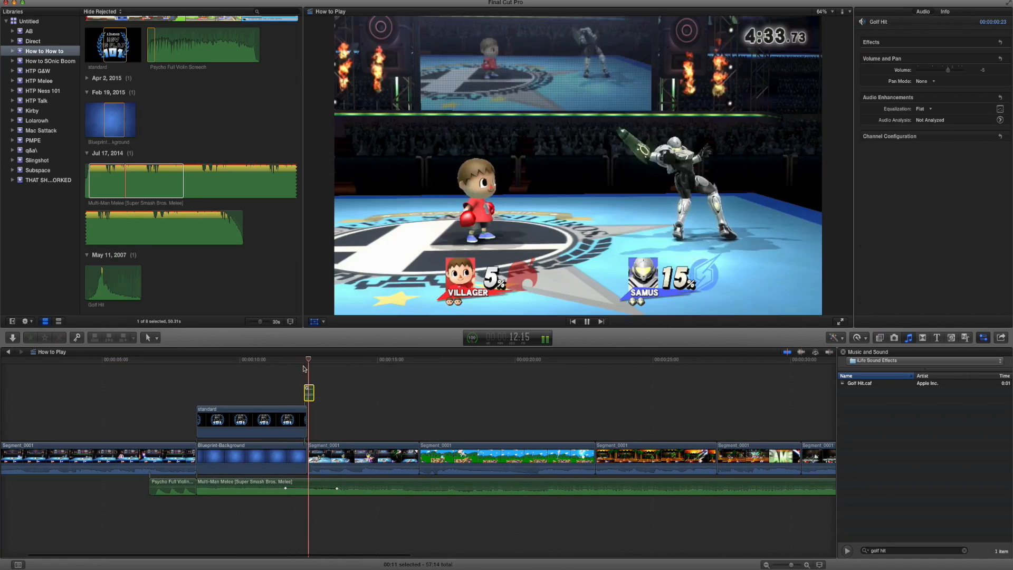
drag(310, 394, 309, 392)
key(space)
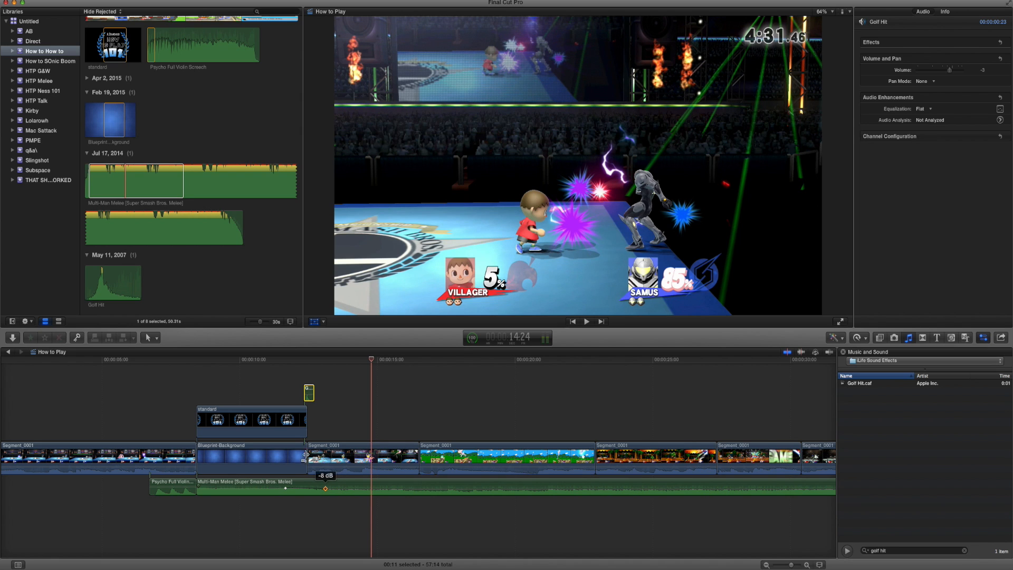
Play from the Golf Hit sound through the cut to the Shulk gameplay clip to check the audio and timing.
click(290, 369)
key(space)
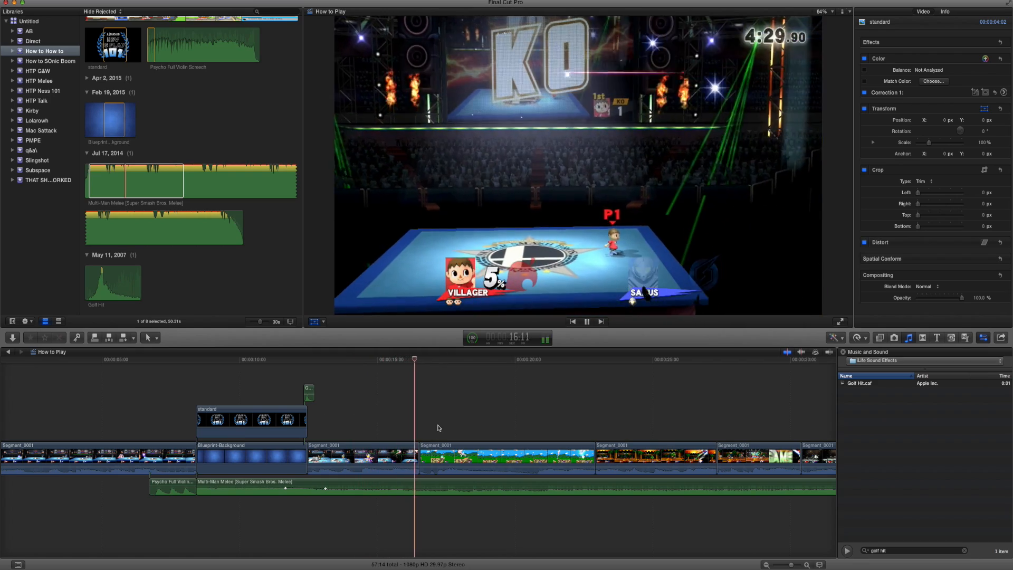
click(422, 454)
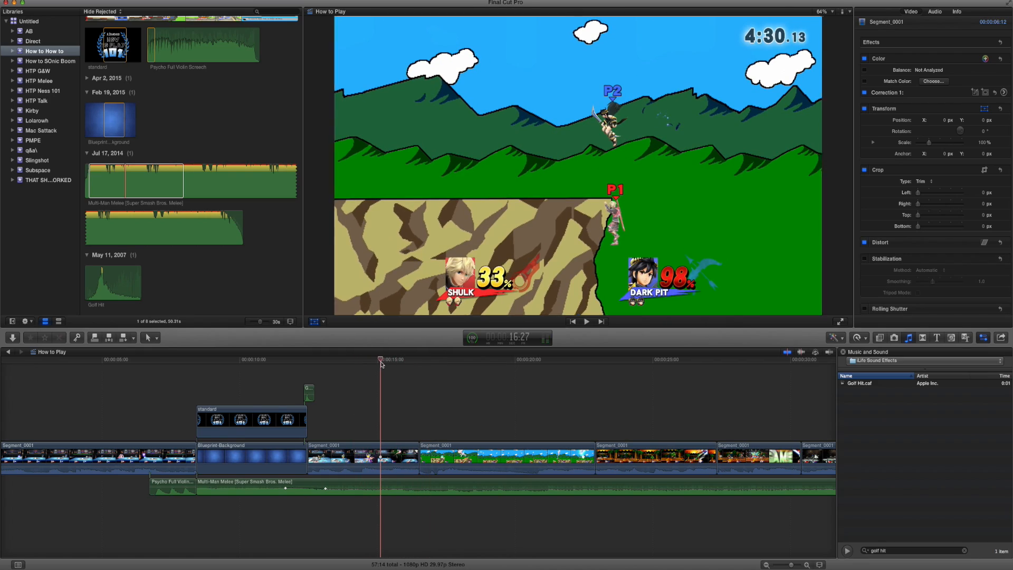
key(space)
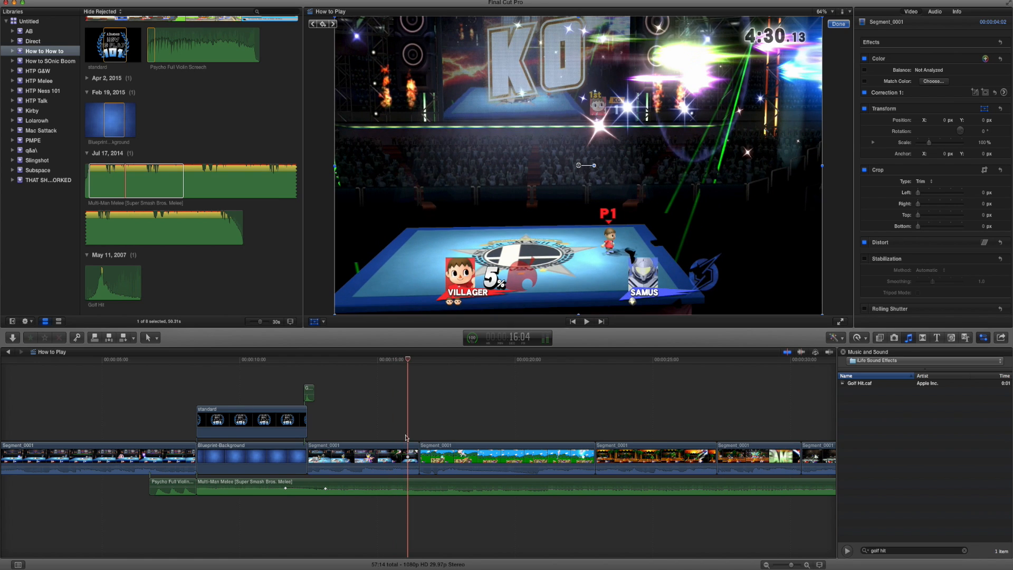
Trim 12 frames off the end of the Villager KO clip and slightly shorten the end of the Shulk clip.
drag(416, 449, 405, 451)
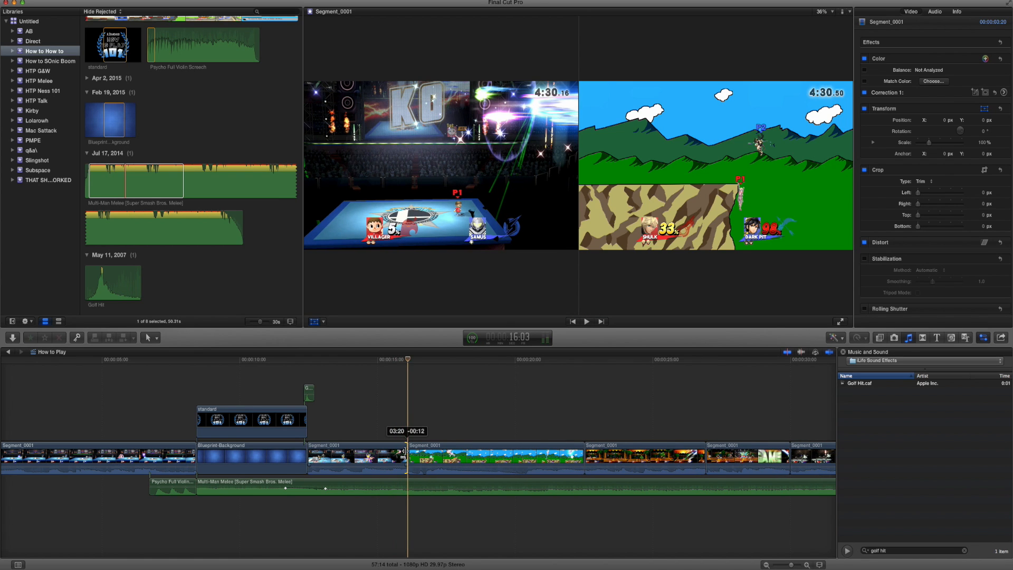
click(390, 364)
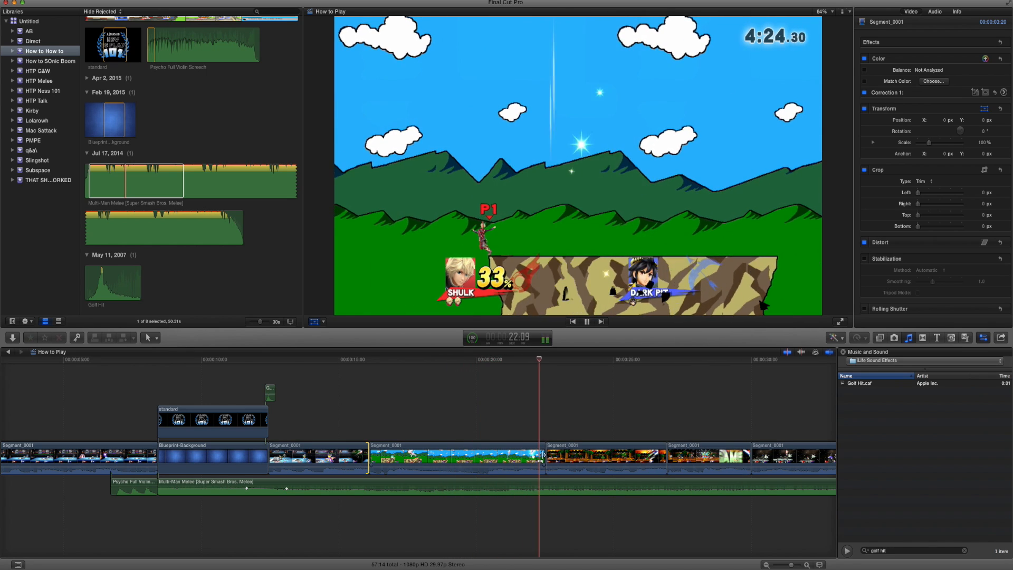
drag(541, 455, 538, 452)
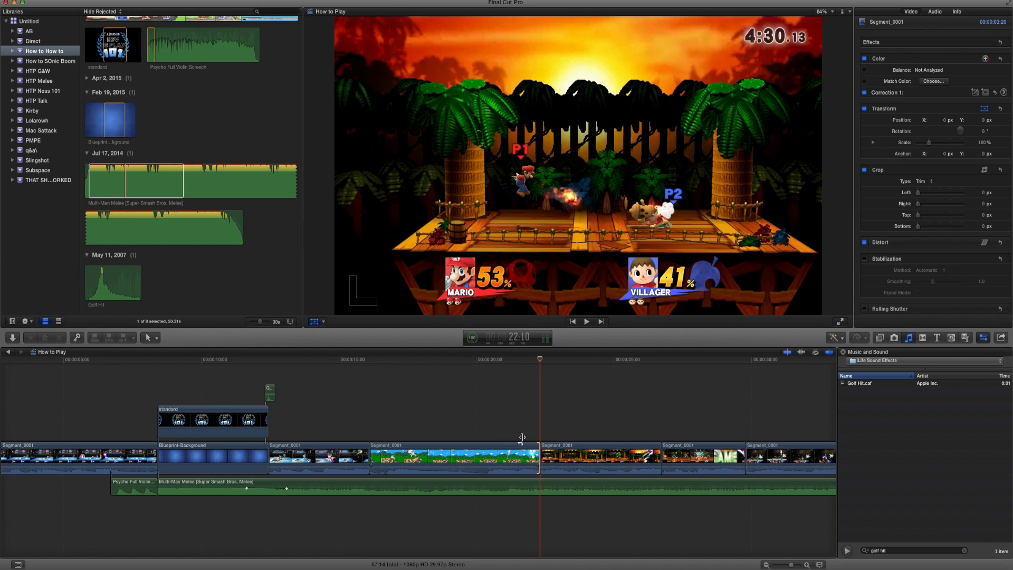
Play through the Mario and Villager clips and trim the end of the GAME! clip a little shorter.
scroll(515, 429, right, 3)
key(space)
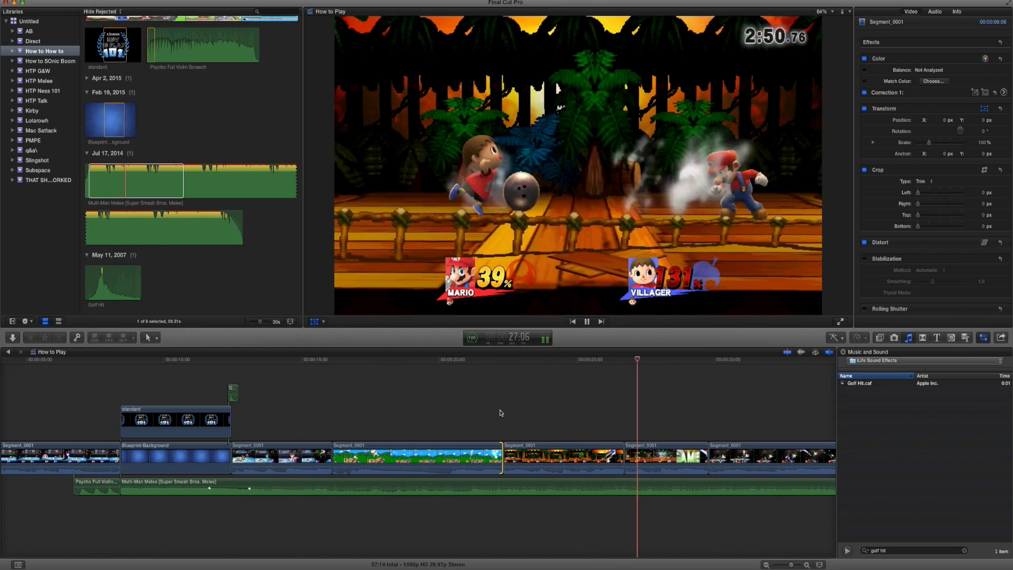
key(space)
click(705, 459)
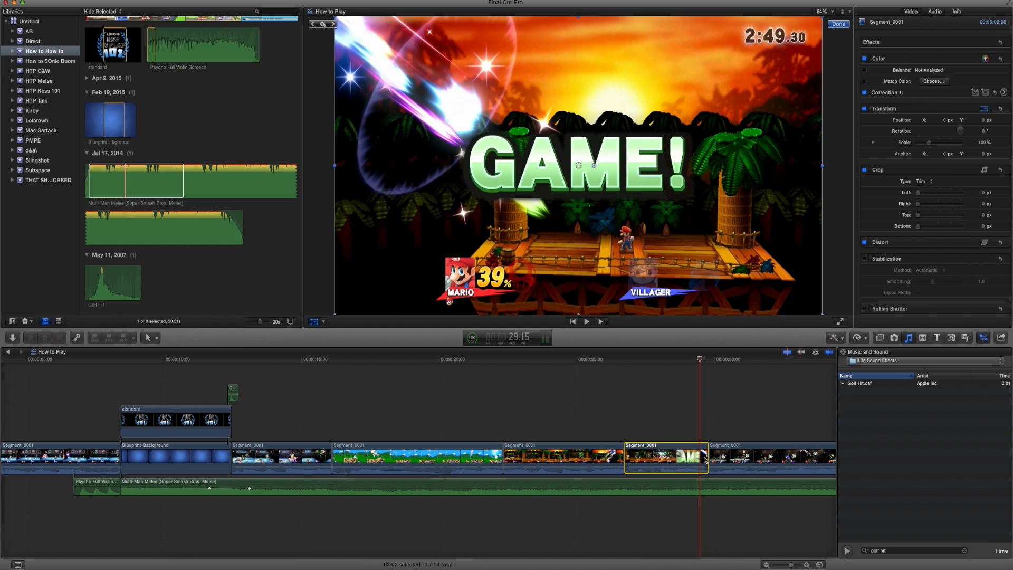
drag(705, 459, 700, 459)
drag(600, 365, 645, 374)
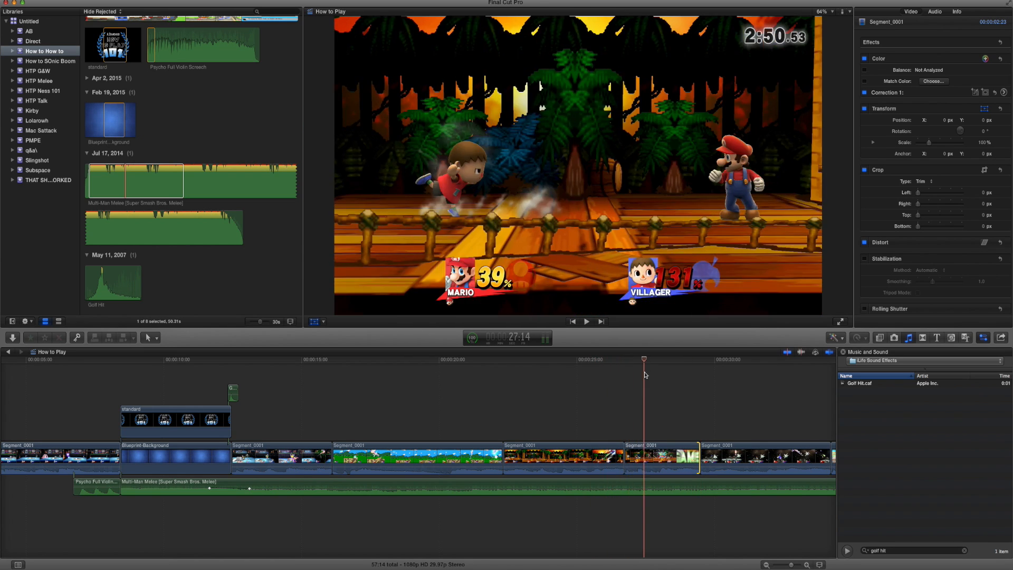
Reorder the gameplay clips so the Mario clip and the pastel stage clip precede the Shulk clip and the GAME! clip sits near the end.
key(super+minus)
drag(372, 455, 305, 459)
drag(404, 457, 523, 457)
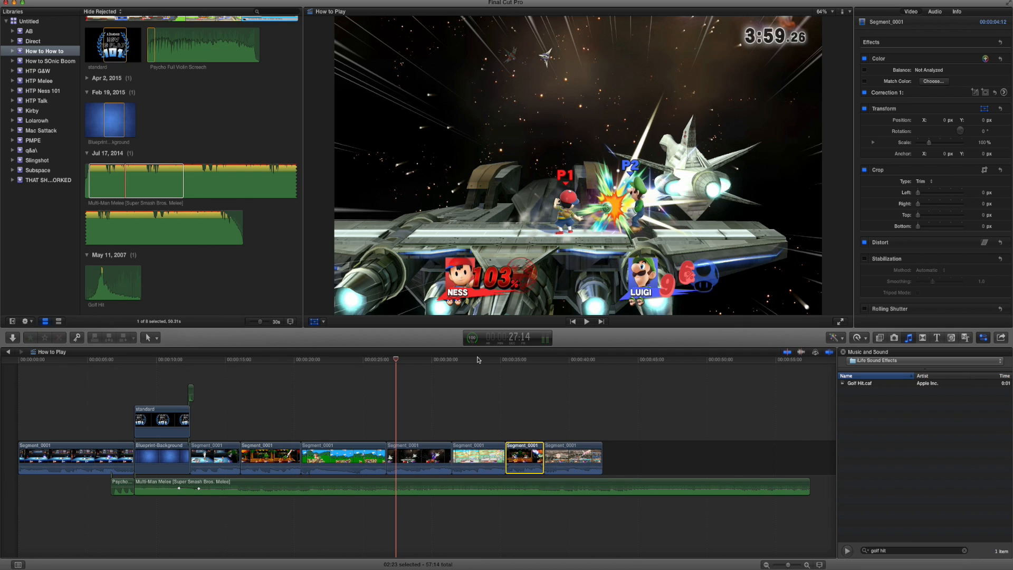
click(475, 361)
click(576, 361)
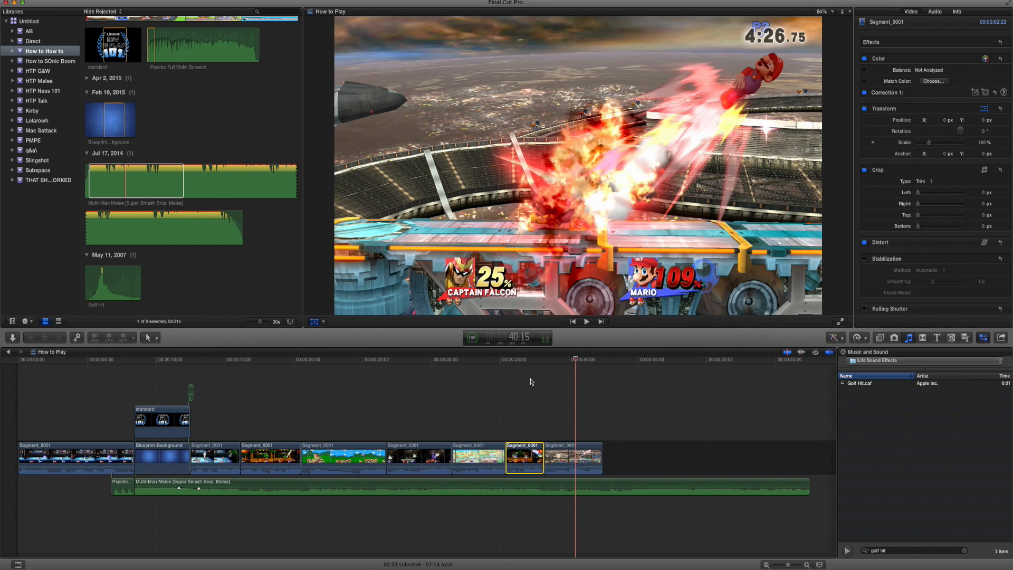
drag(455, 460, 350, 459)
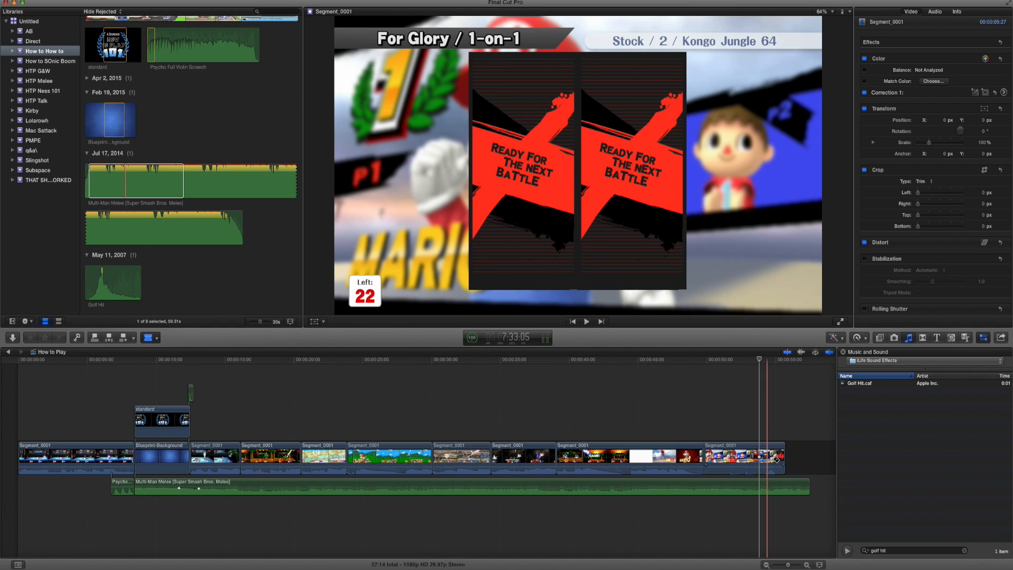
Retime the Mario results-screen section at the end of the timeline to run faster and play it back.
key(a)
click(776, 456)
key(super+r)
drag(775, 438, 726, 448)
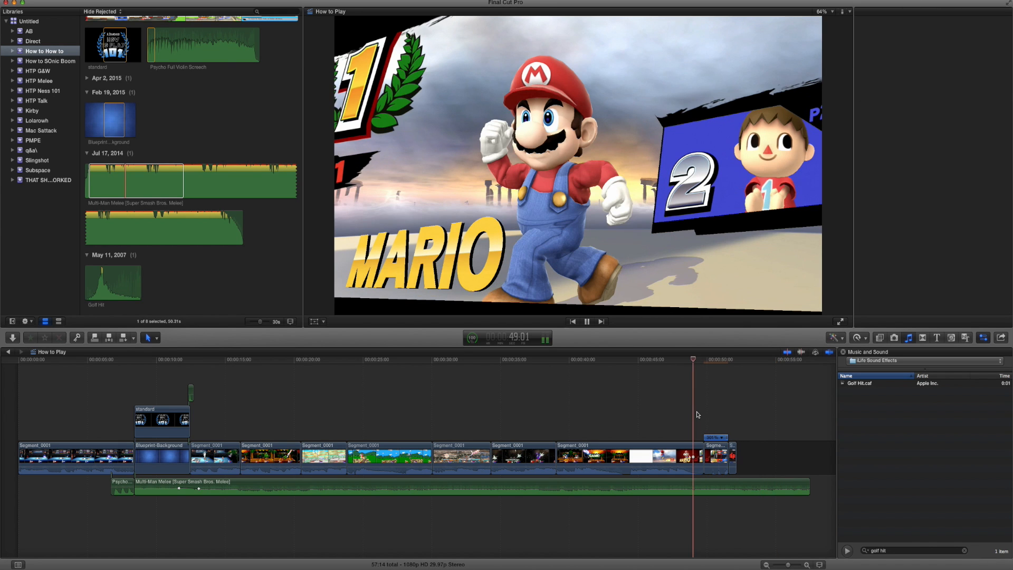
key(super+4)
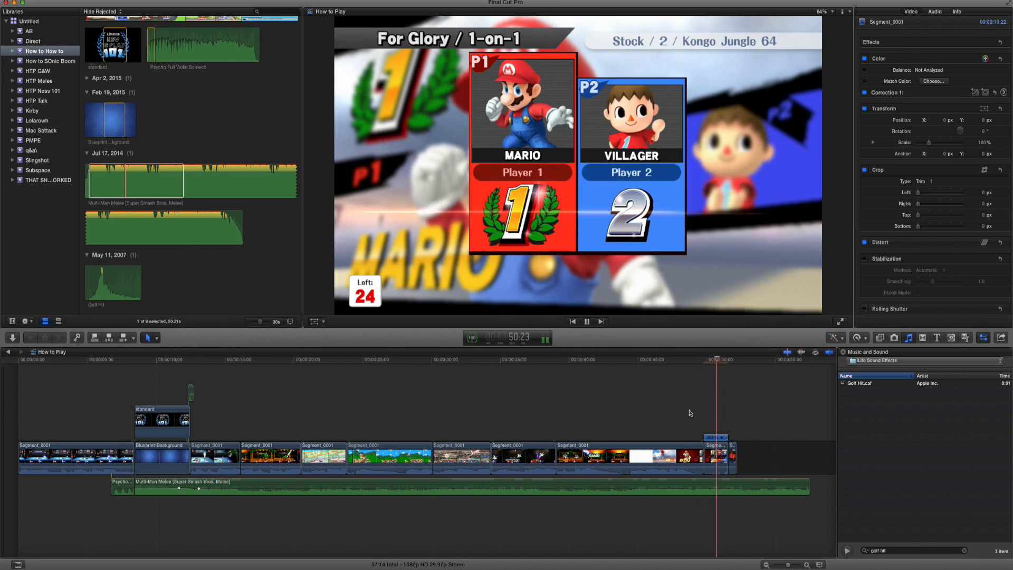
key(space)
drag(718, 362, 704, 363)
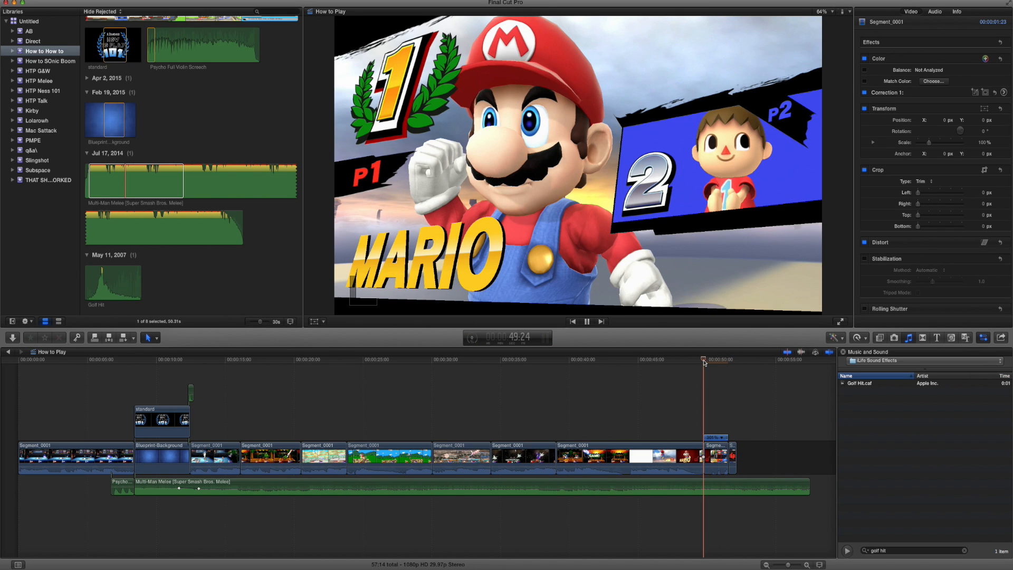
key(space)
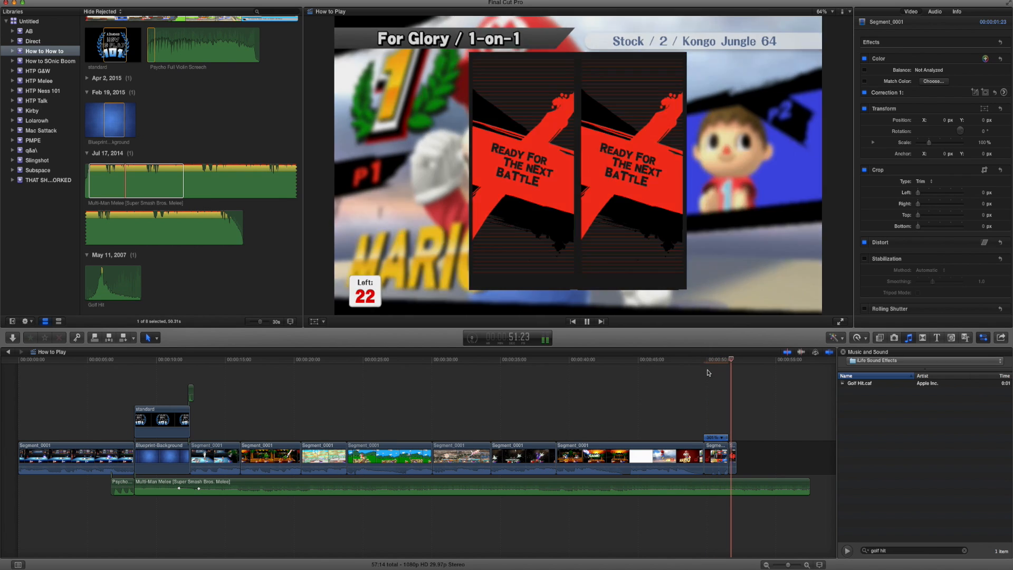
Place the Live and Learn [Sonic Adventure 2] music under the victory screen, cut off its excess past the video's end and adjust its audio.
click(603, 396)
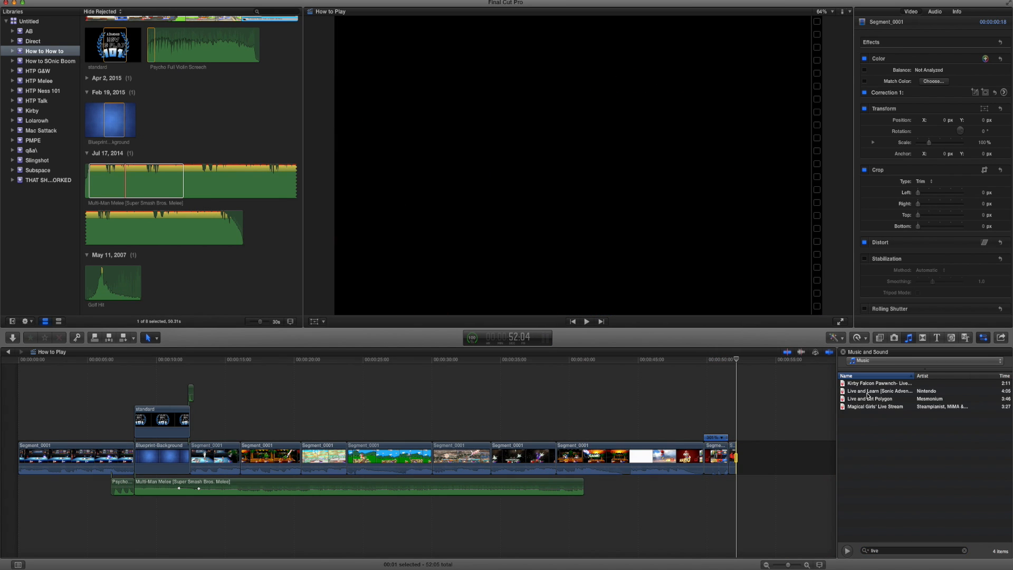
drag(840, 399, 657, 487)
key(super+b)
key(Delete)
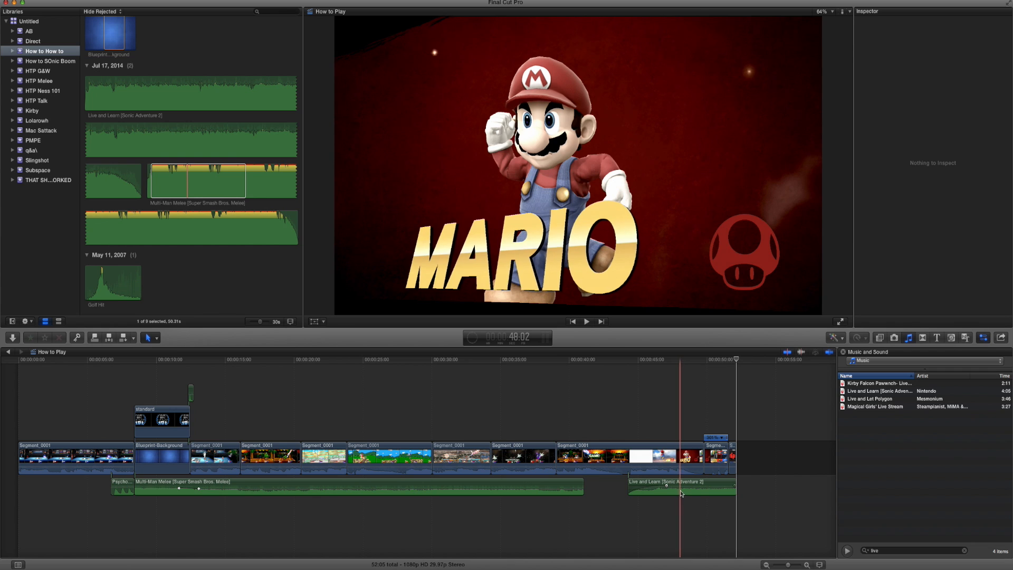
drag(681, 493, 684, 493)
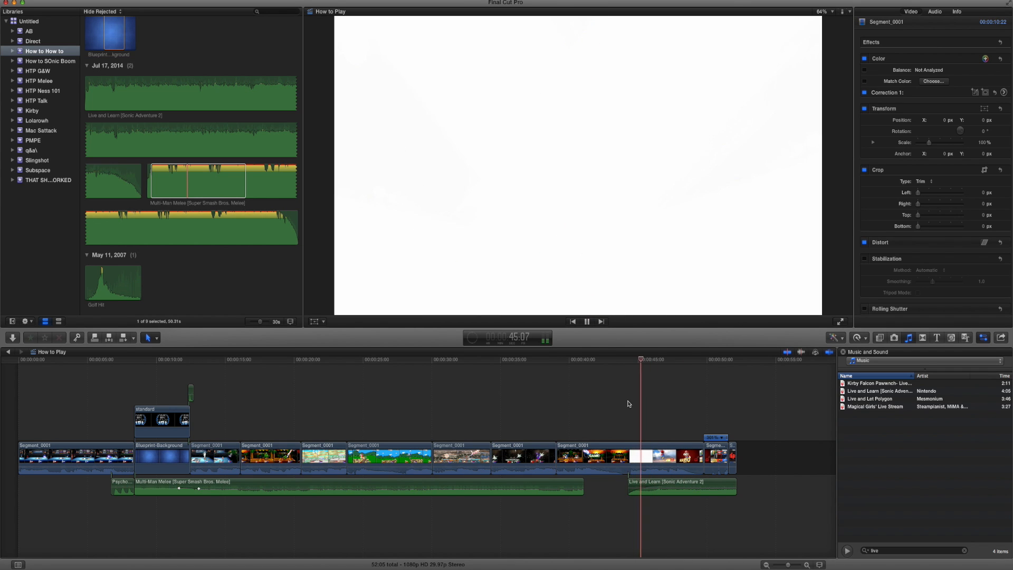
mouse_move(674, 491)
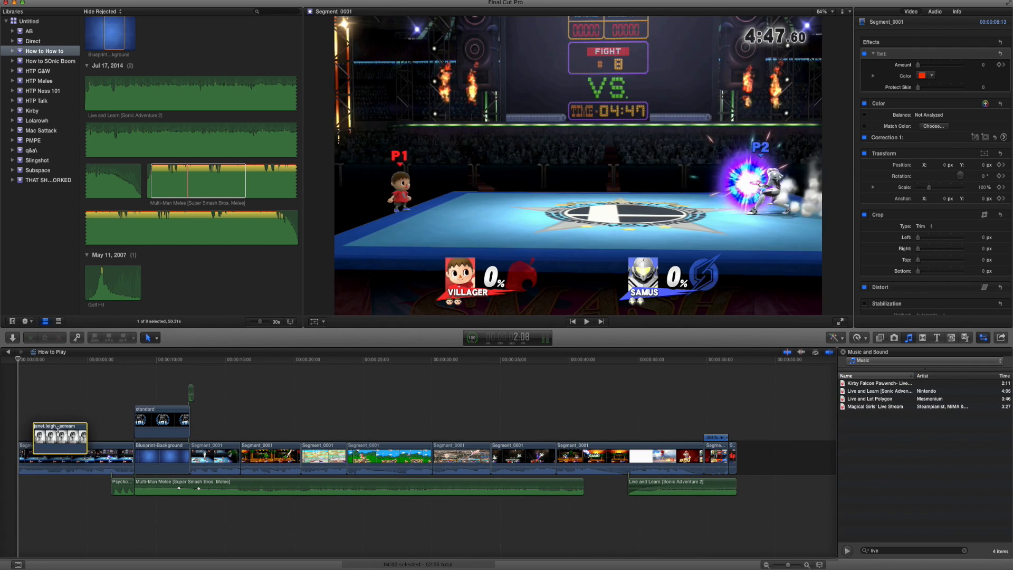
Connect the janet.leigh scream image above the opening gameplay clip just before the title card.
drag(45, 435, 99, 422)
click(98, 360)
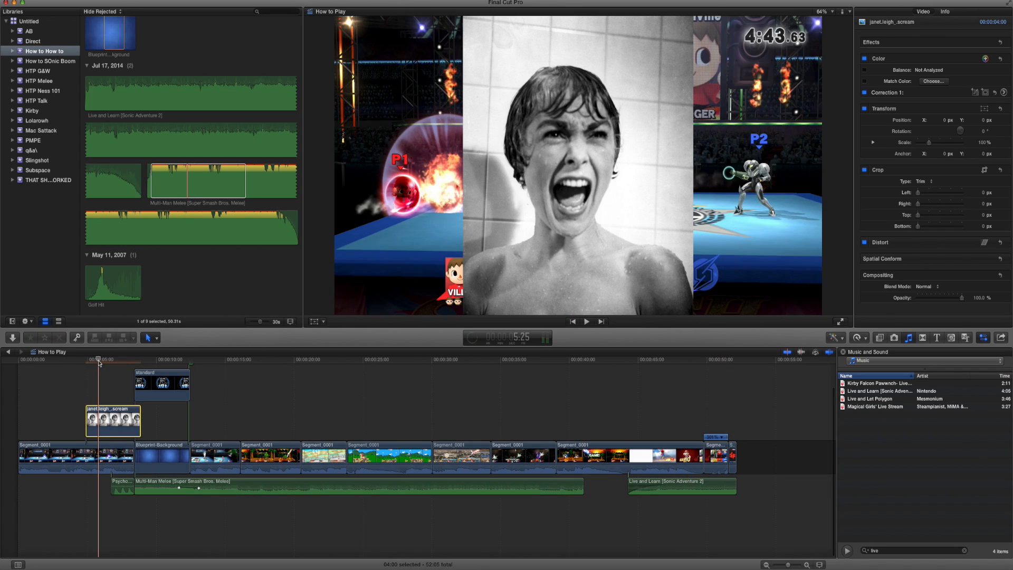
key(super+equal)
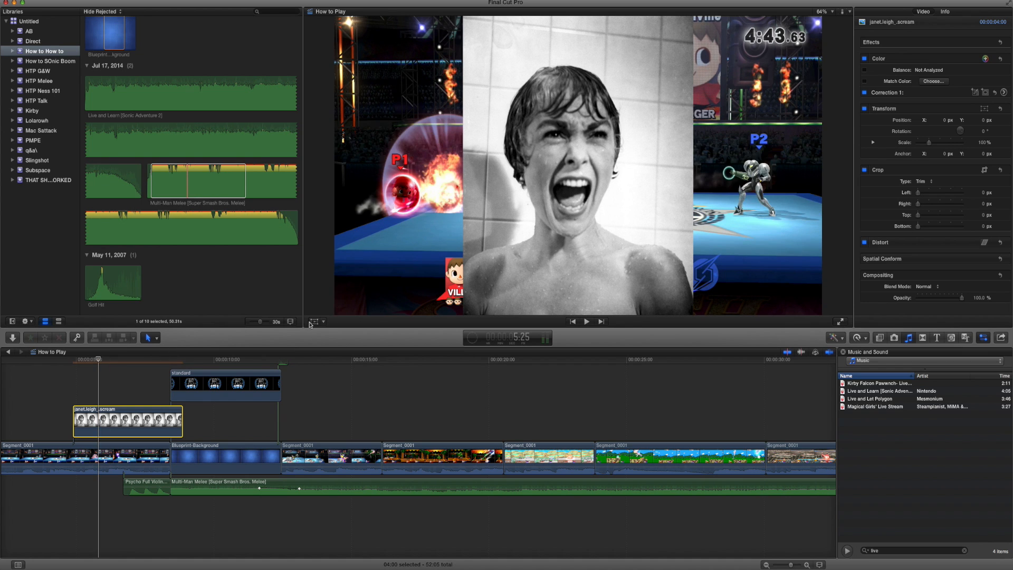
At 6:24, rotate the scream image to -4.2°, scale it to 57.71%, place it on the frame's right side and keyframe its transform.
click(317, 322)
click(124, 361)
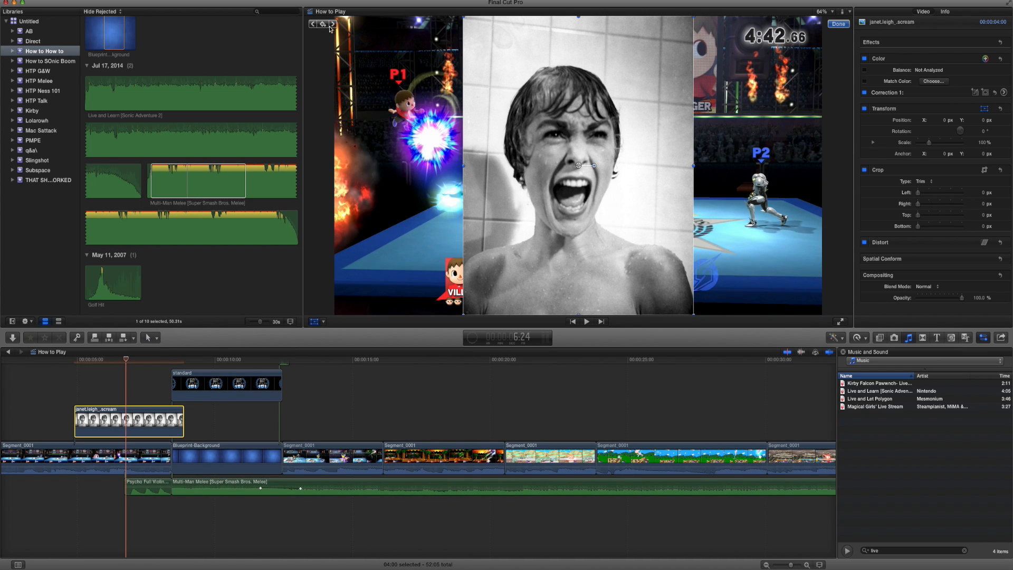
drag(595, 166, 597, 168)
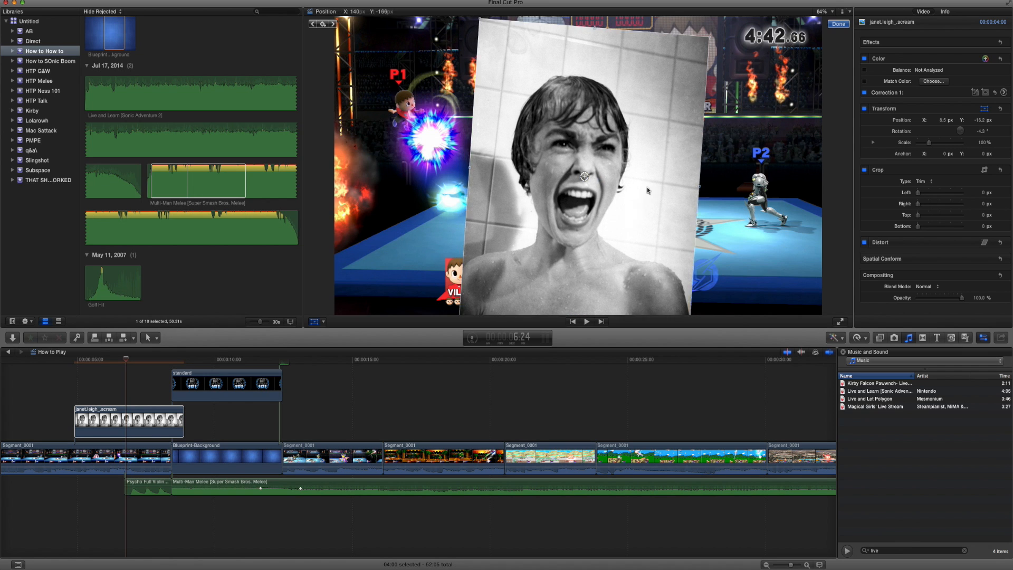
drag(650, 190, 690, 239)
drag(514, 58, 573, 176)
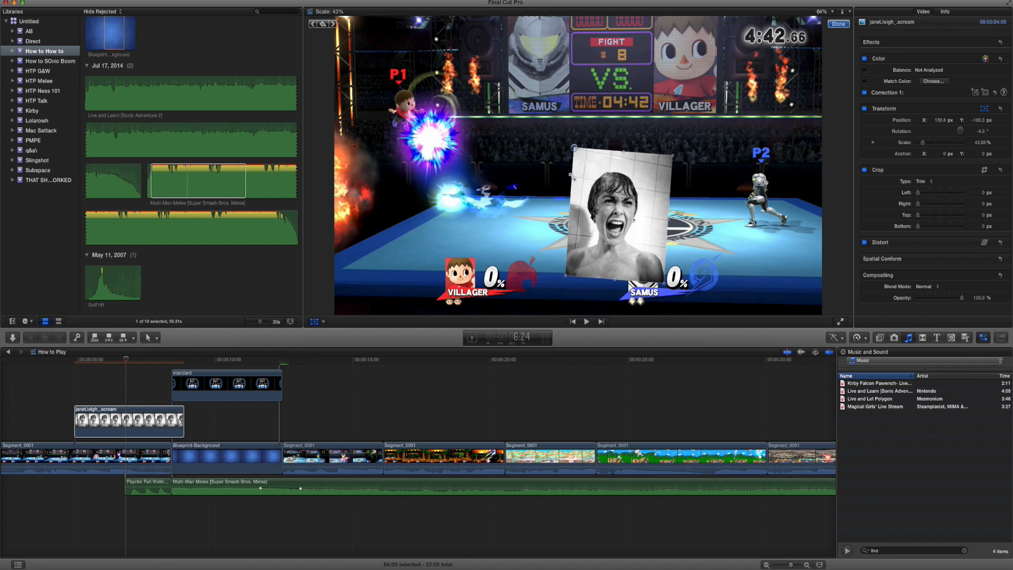
drag(665, 285, 680, 309)
drag(607, 267, 718, 237)
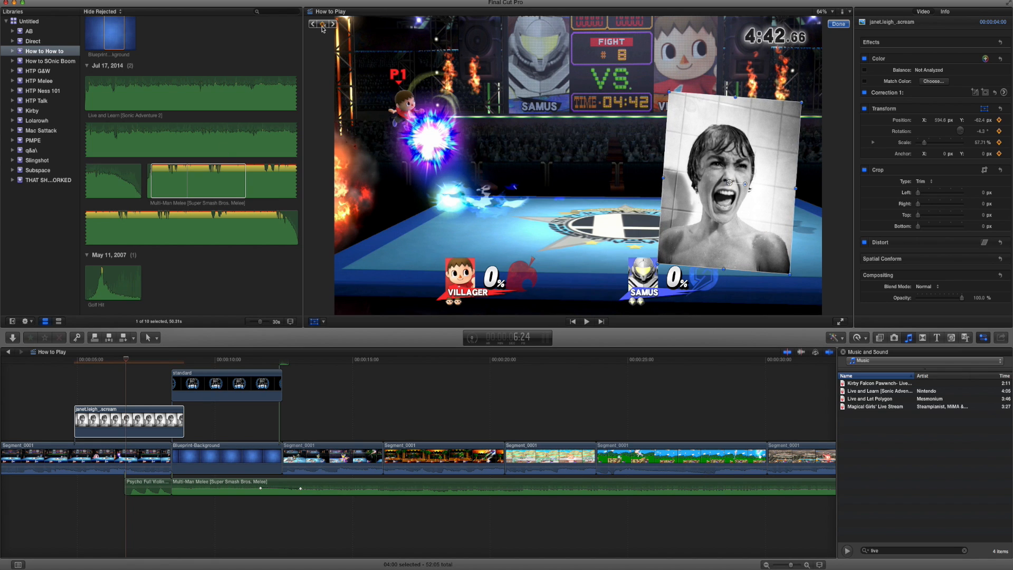
Trim the scream image's end to the title card's start and animate its position from off-screen right, X 1331.4 px, at the 6:24 keyframe.
drag(183, 423, 168, 415)
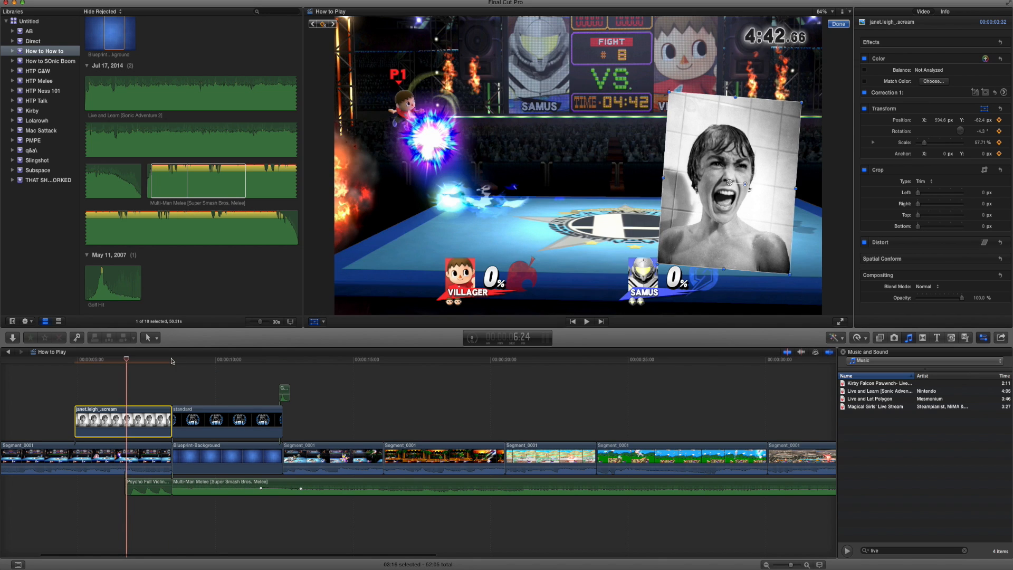
click(172, 360)
key(Left)
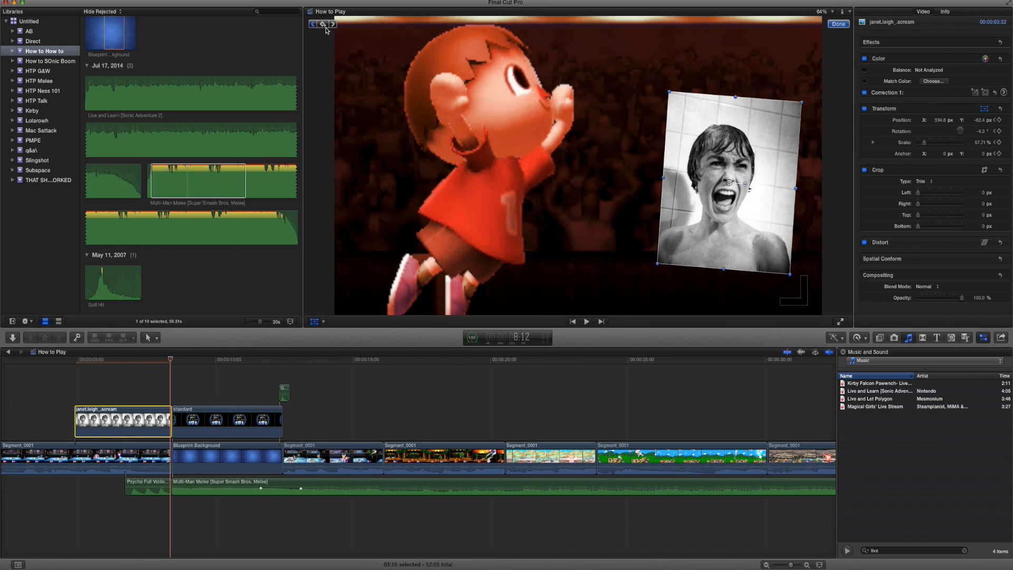
click(312, 24)
drag(680, 200, 860, 221)
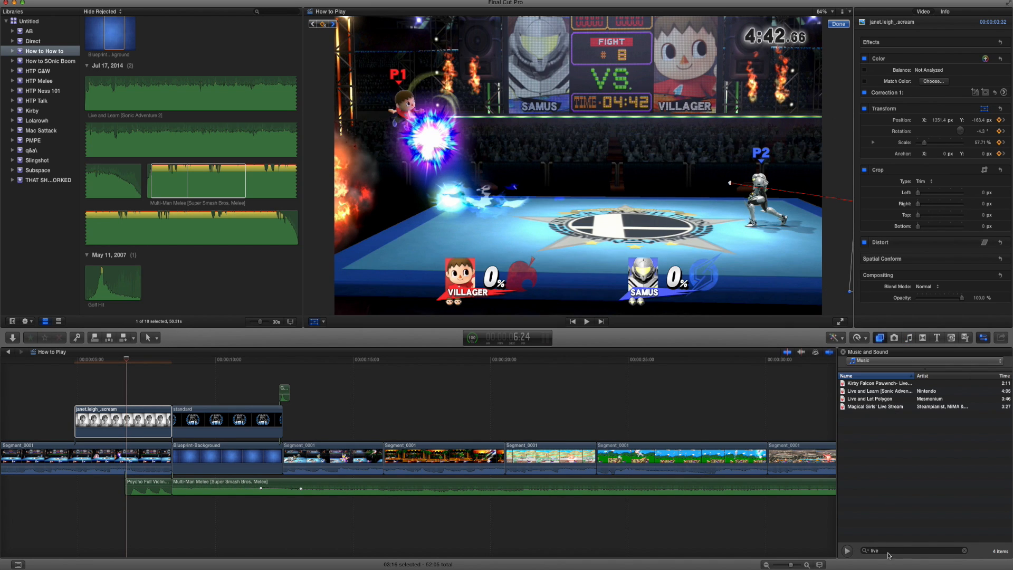
Apply the Earthquake video effect to the scream image and play its entrance through to the title card.
key(super+5)
text(ear)
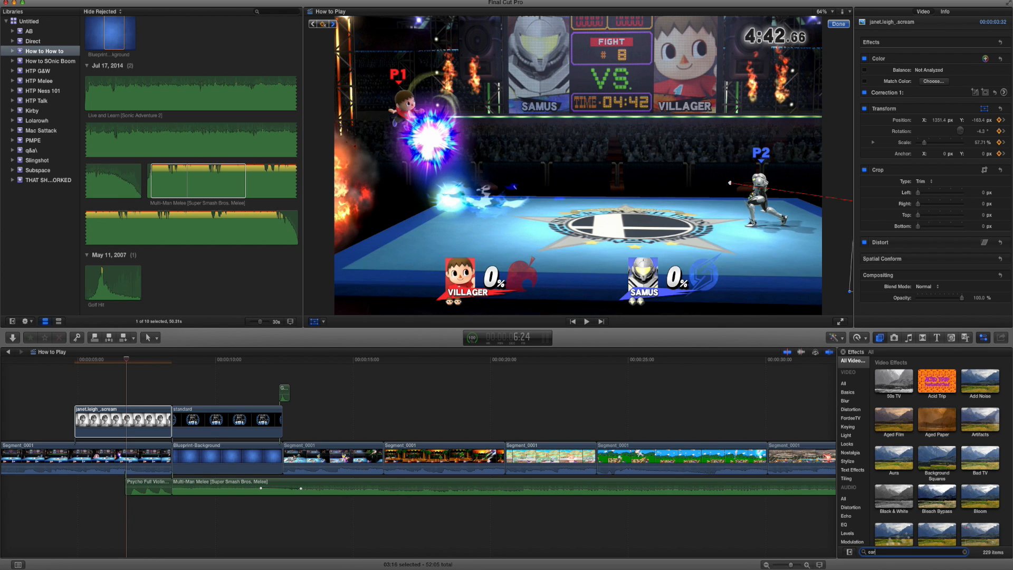
text(th)
drag(281, 404, 132, 421)
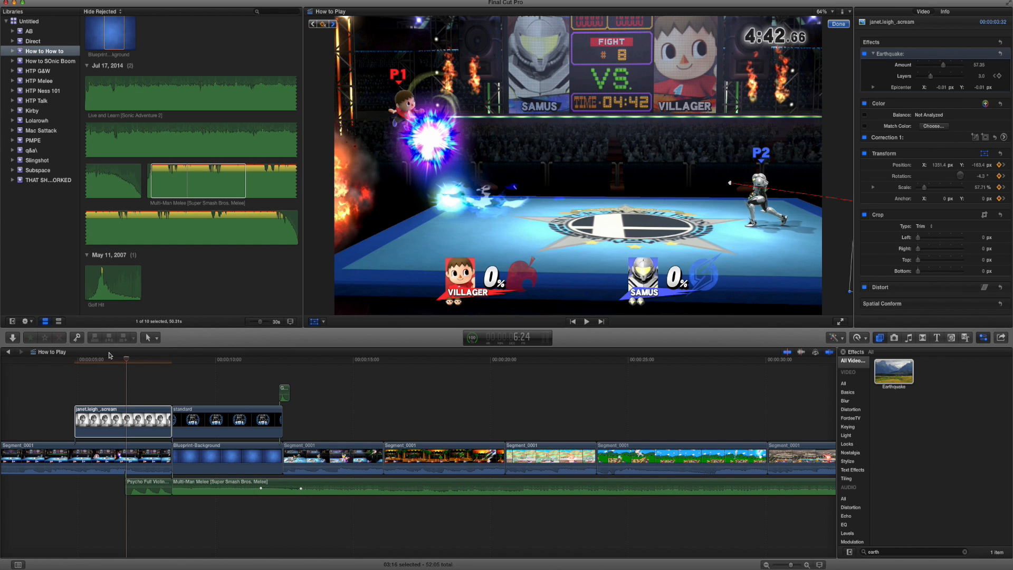
click(64, 363)
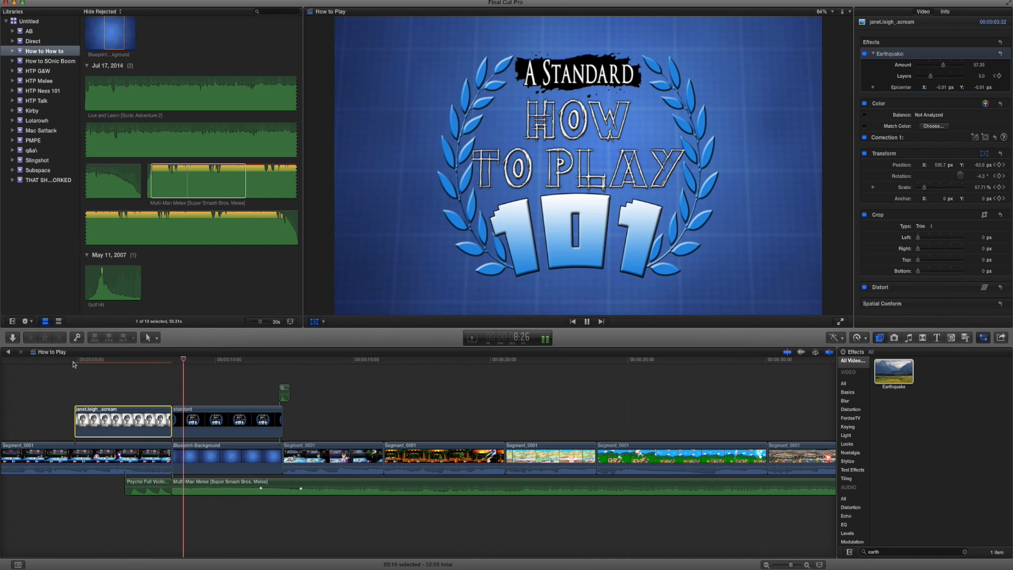
scroll(167, 408, left, 3)
key(space)
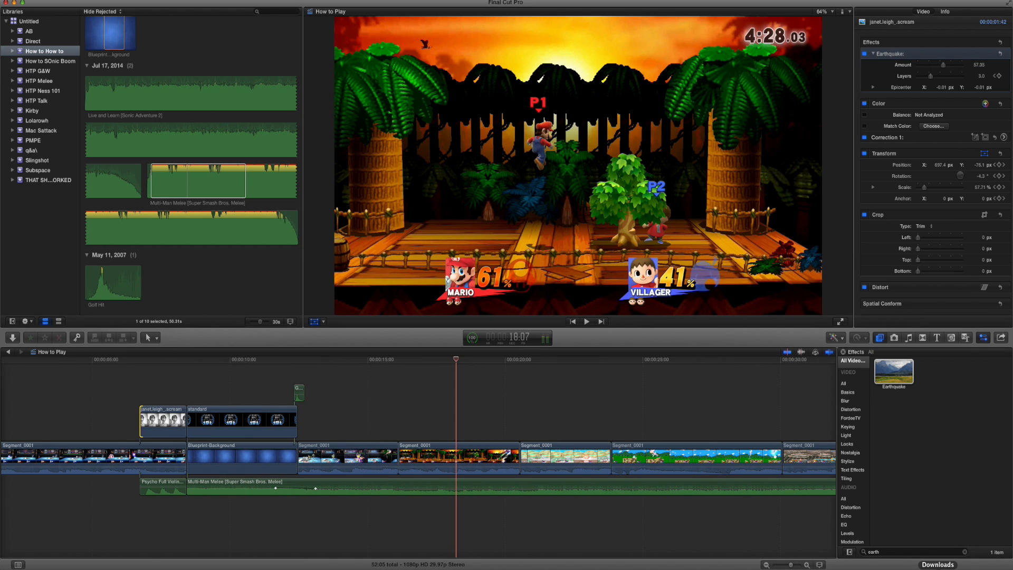
Connect the recycle image above the Mario tree clip, ending at that clip's cut and starting at 18:22.
click(937, 567)
drag(940, 561, 476, 418)
drag(580, 425, 519, 423)
drag(475, 361, 474, 363)
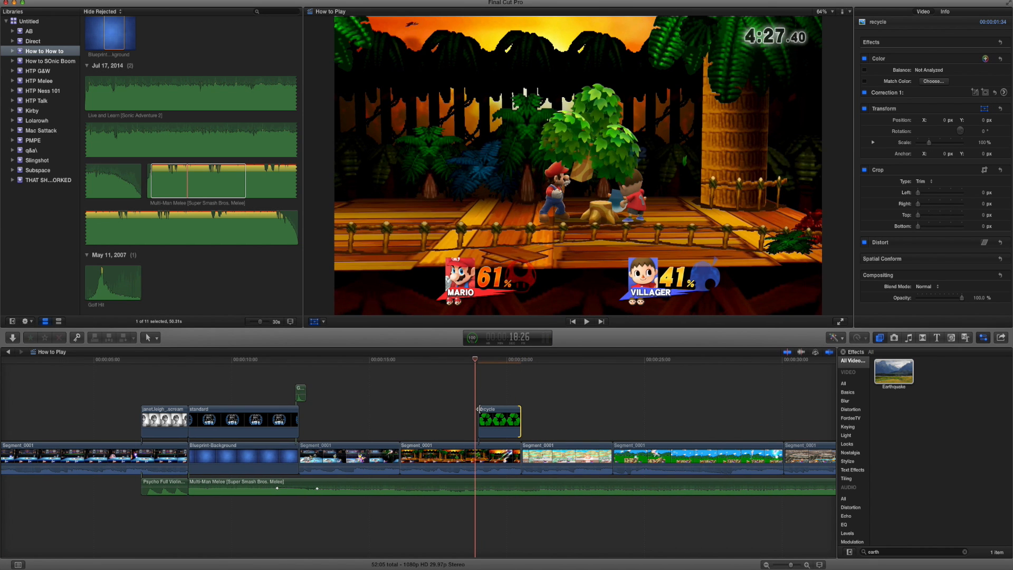
key(Left)
key(Left)
key(Left)
key(Left)
drag(478, 412, 472, 412)
Scale the recycle image to about 48%, rotate it to -10° and place it in the video frame's upper-right corner.
click(315, 322)
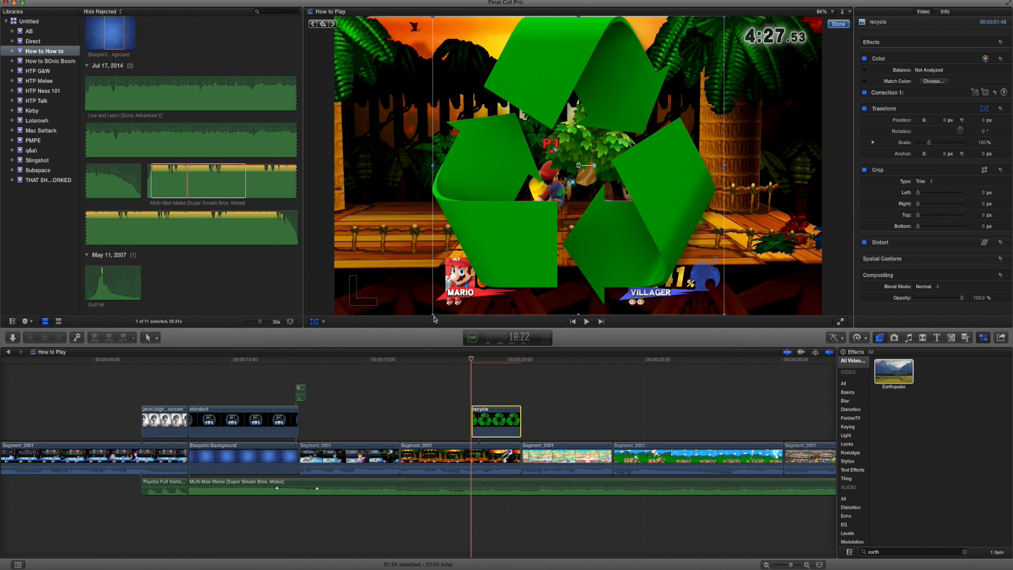
drag(434, 314, 508, 237)
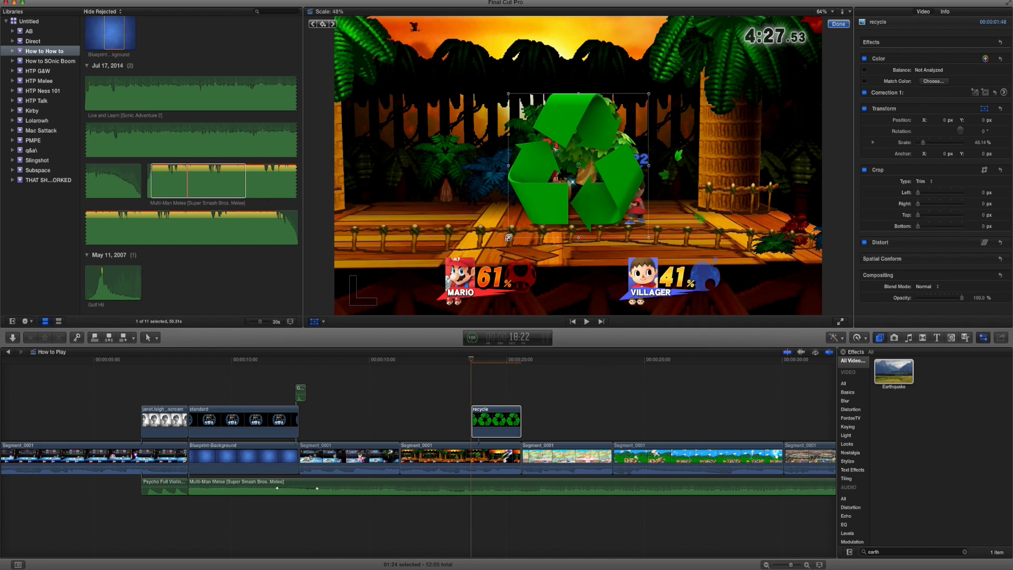
drag(594, 166, 596, 169)
drag(591, 203, 776, 112)
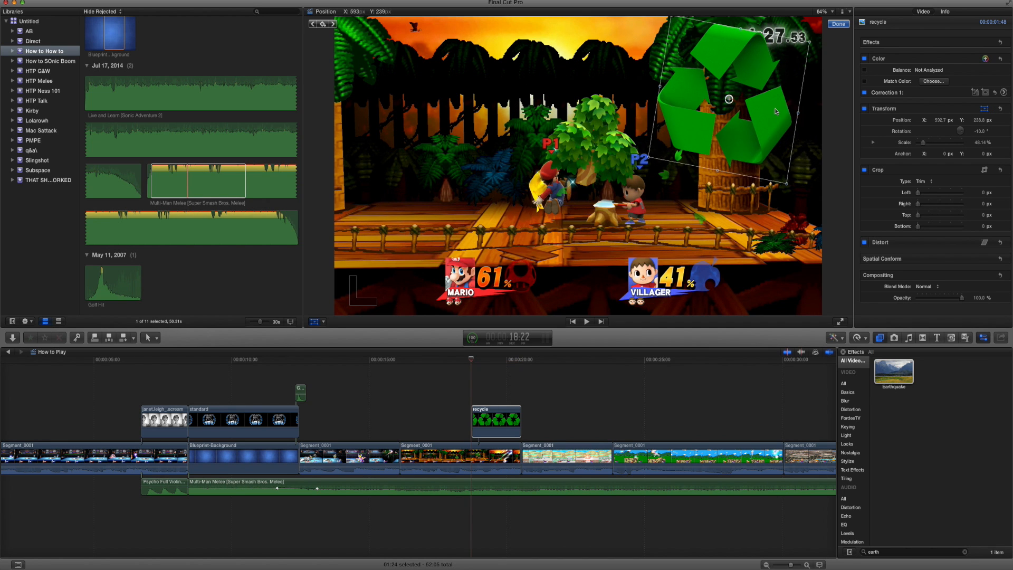
click(844, 24)
Connect the Handheld-air-horn image above the recycle image, scale it to about 61%, tilt it and place it on the frame's right side.
click(913, 569)
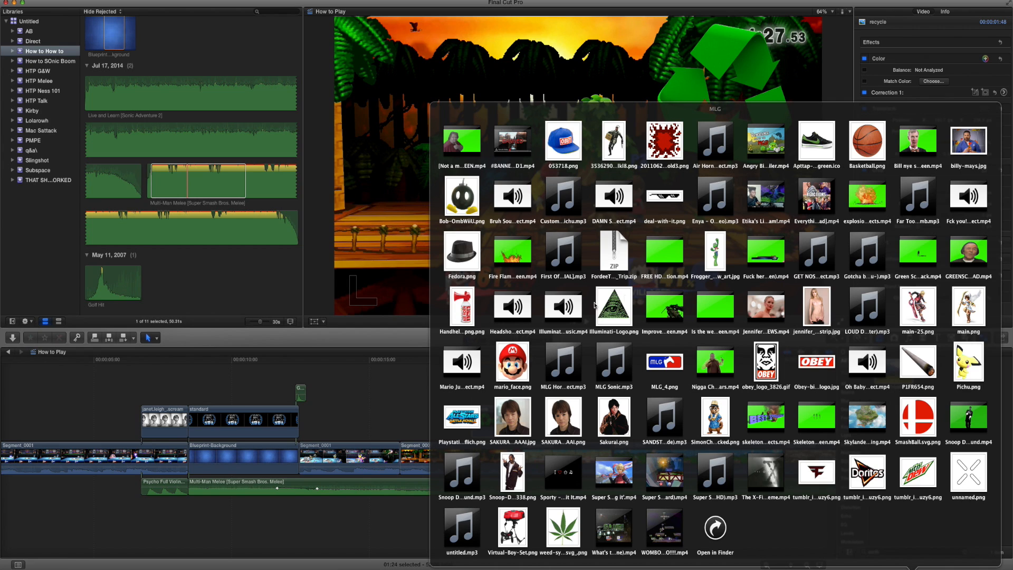
drag(475, 307, 521, 392)
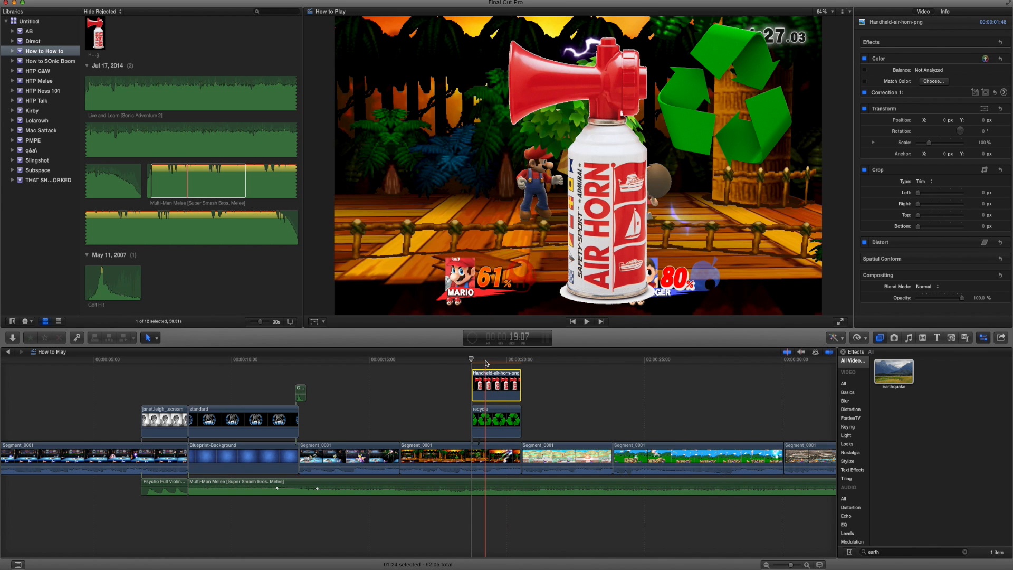
click(315, 322)
drag(491, 318, 530, 259)
drag(599, 165, 764, 178)
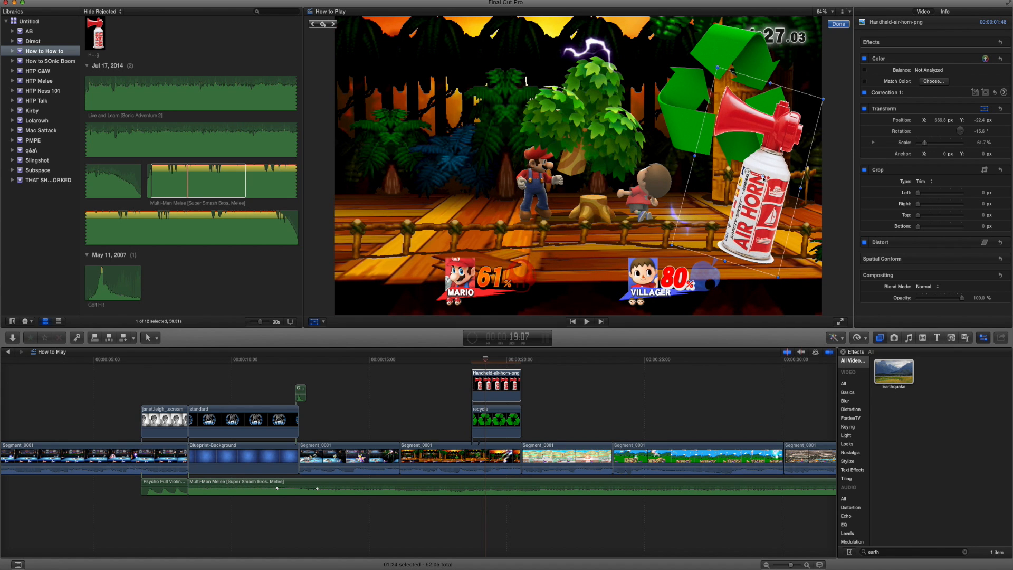
Move the recycle image to the video frame's upper-left corner and tilt it to about 13°.
click(514, 416)
drag(706, 83, 452, 113)
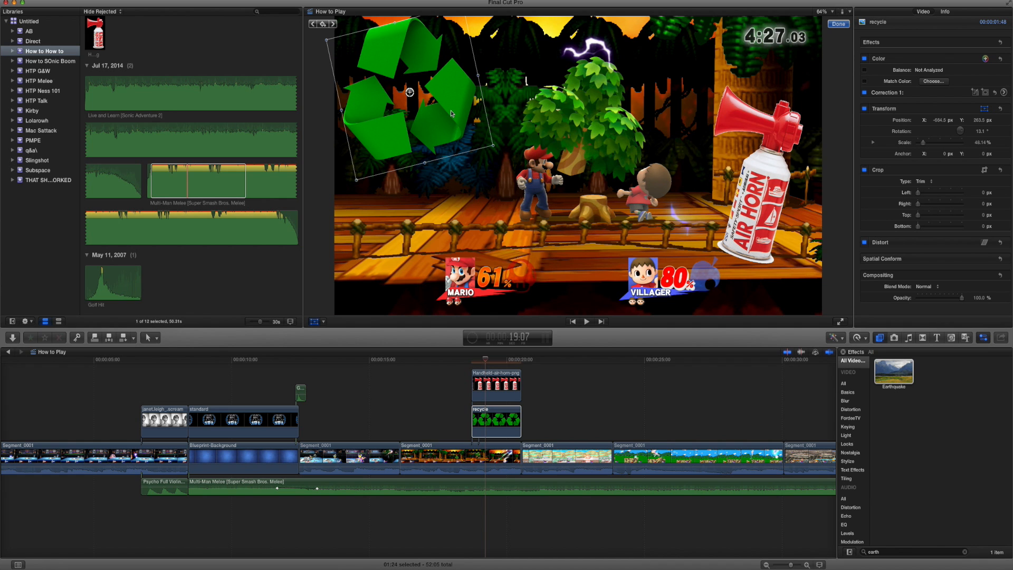
click(833, 26)
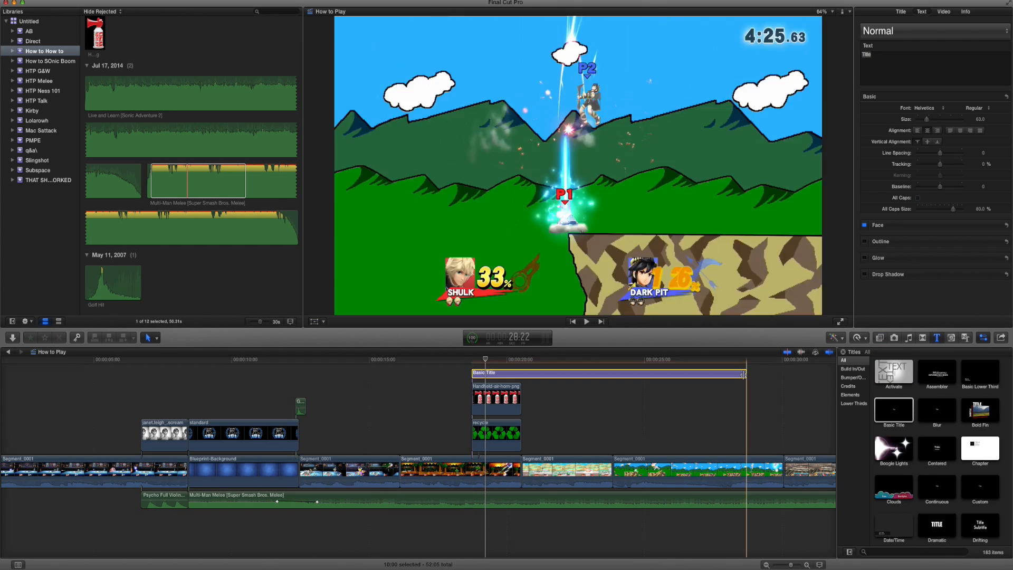
Connect a Basic Title above the air horn image, ending with that image, and put a spare copy above the Shulk clip.
drag(745, 379, 521, 379)
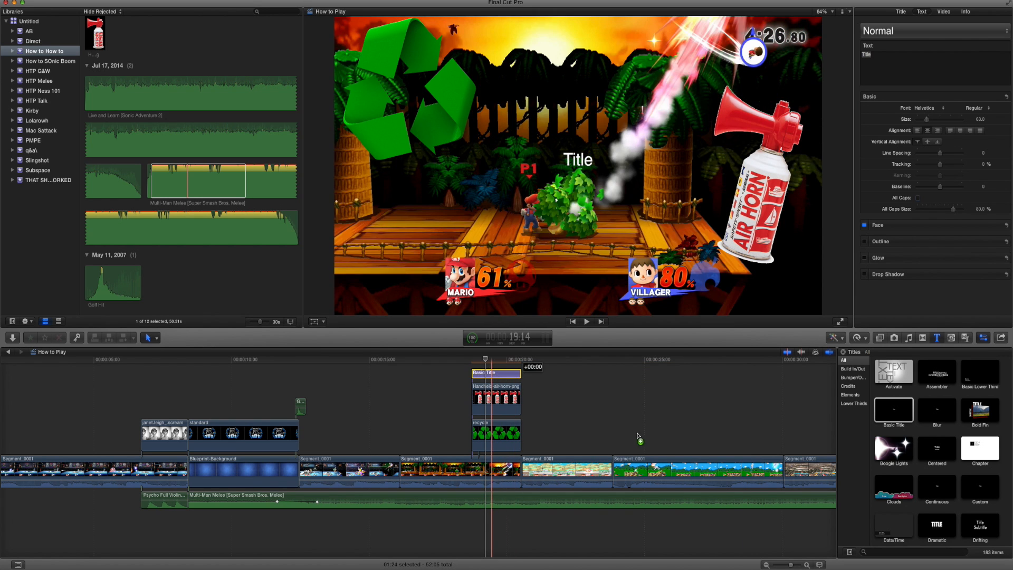
drag(639, 437, 643, 442)
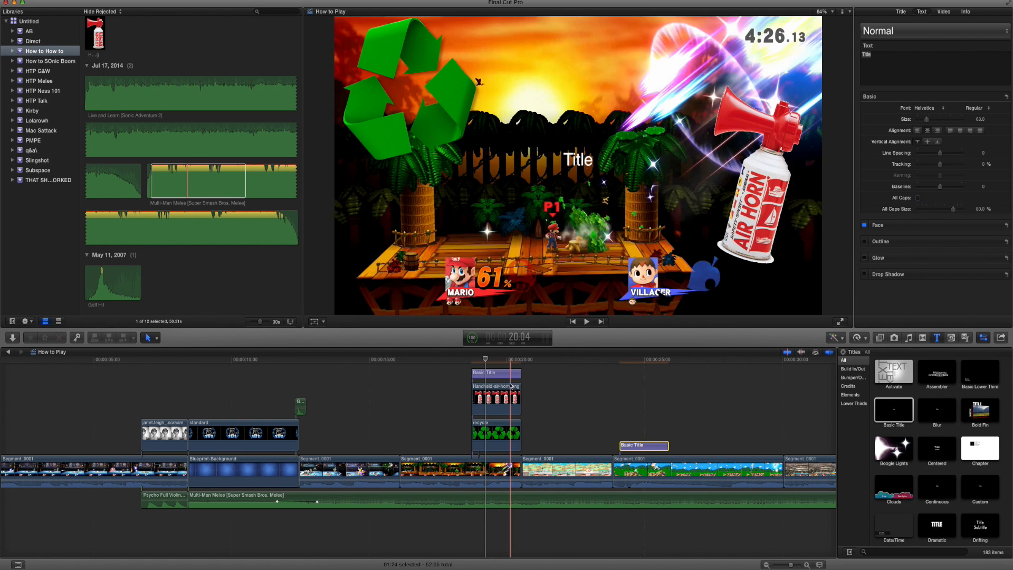
Set the text of the title above the air horn image to CAPE OP PLS NERF in the 8BIT WONDER font.
click(504, 376)
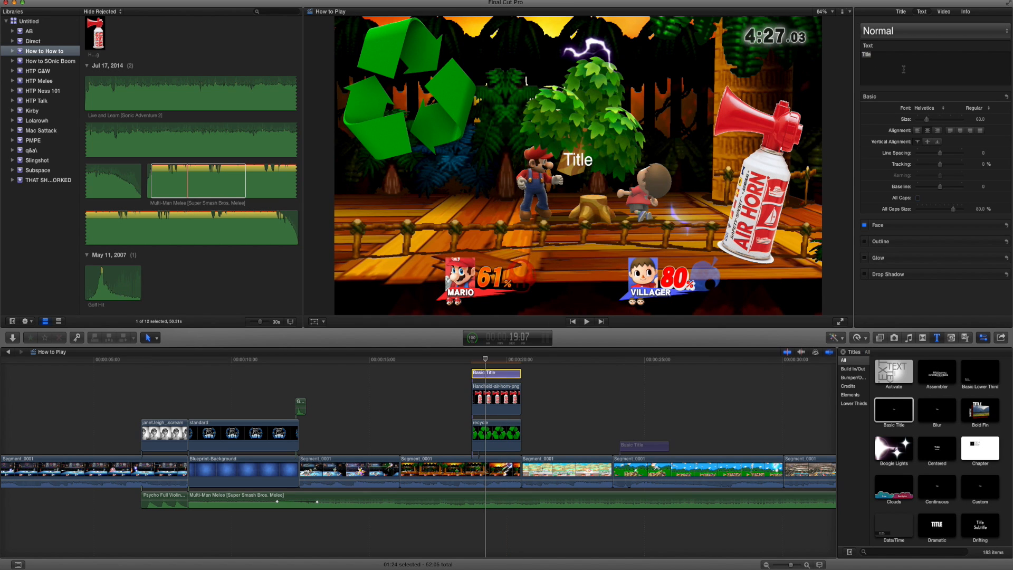
text(LS NERF)
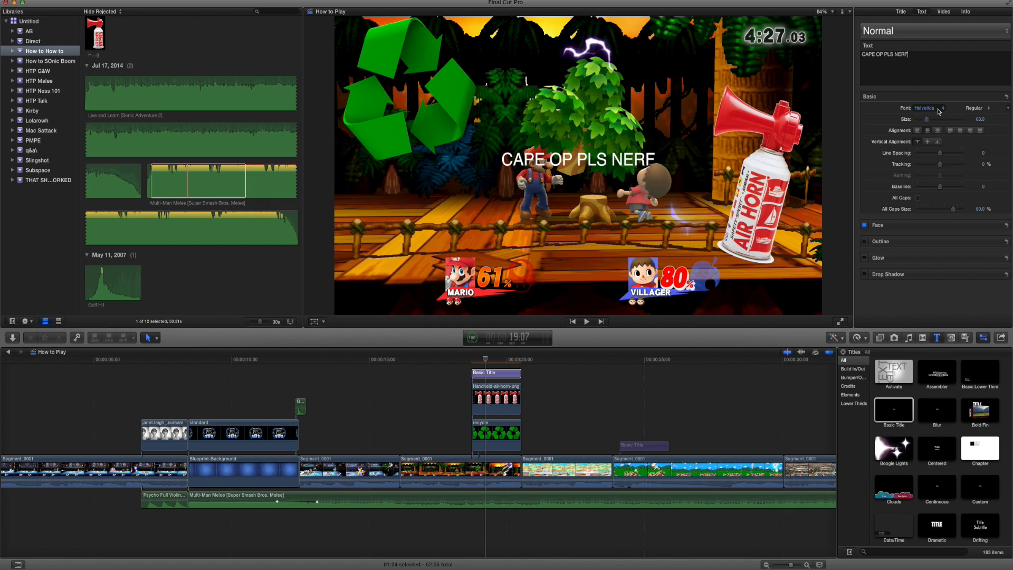
click(939, 111)
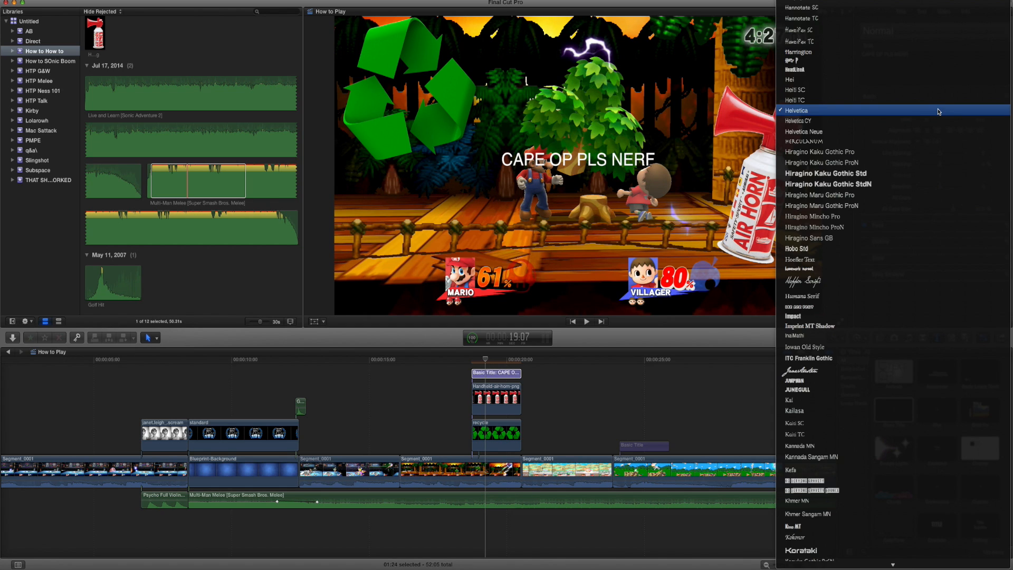
key(8)
key(Return)
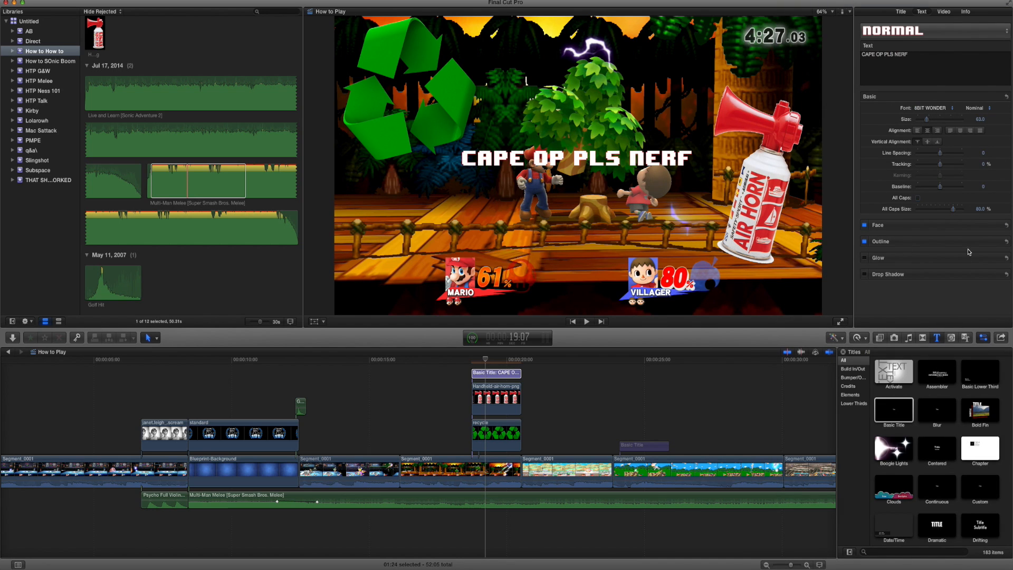
Give the title text a black outline and move it to the upper part of the video frame, between the two images.
click(994, 241)
click(932, 264)
click(967, 356)
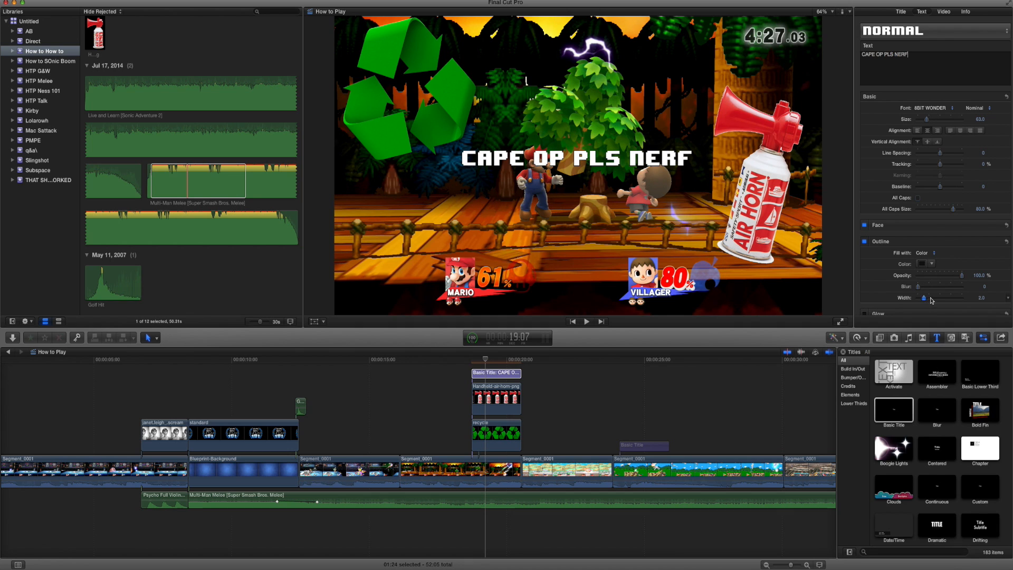
drag(578, 169, 619, 76)
Apply the Earthquake effect to the title with an amount of about 40 and 1 layer, and play the section.
click(882, 338)
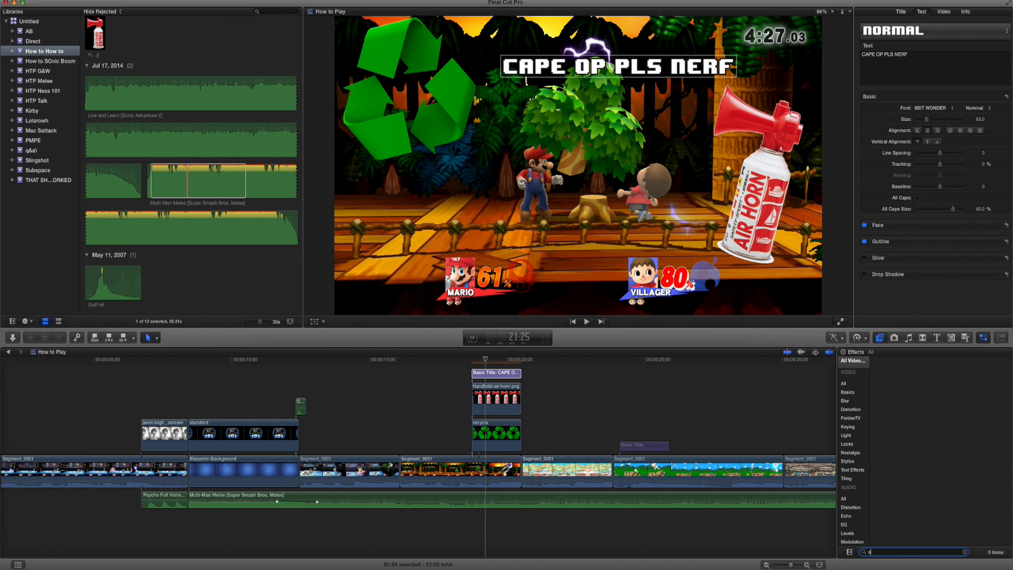
text(ar)
drag(568, 389, 495, 375)
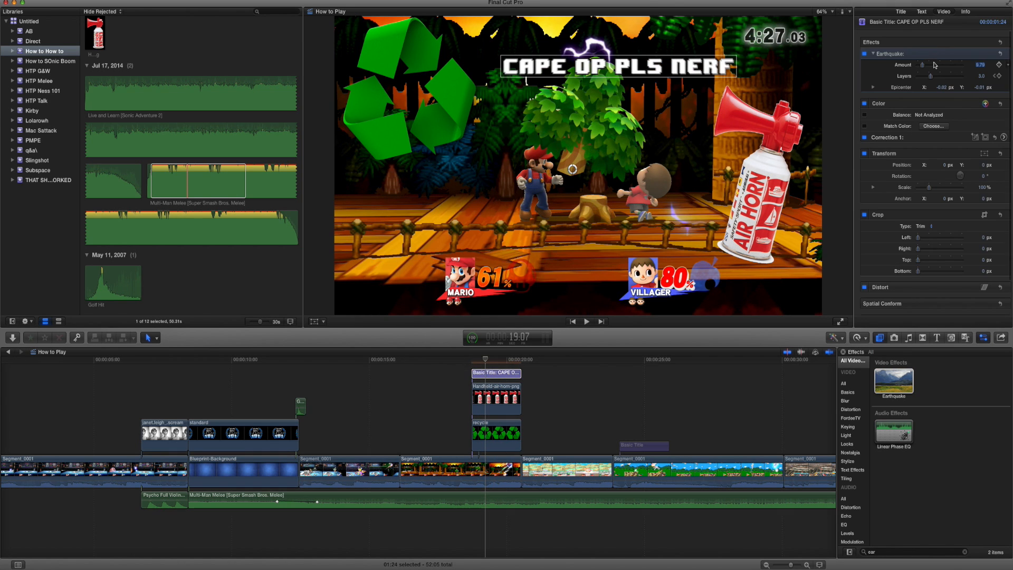
drag(520, 361, 451, 369)
scroll(486, 424, up, 2)
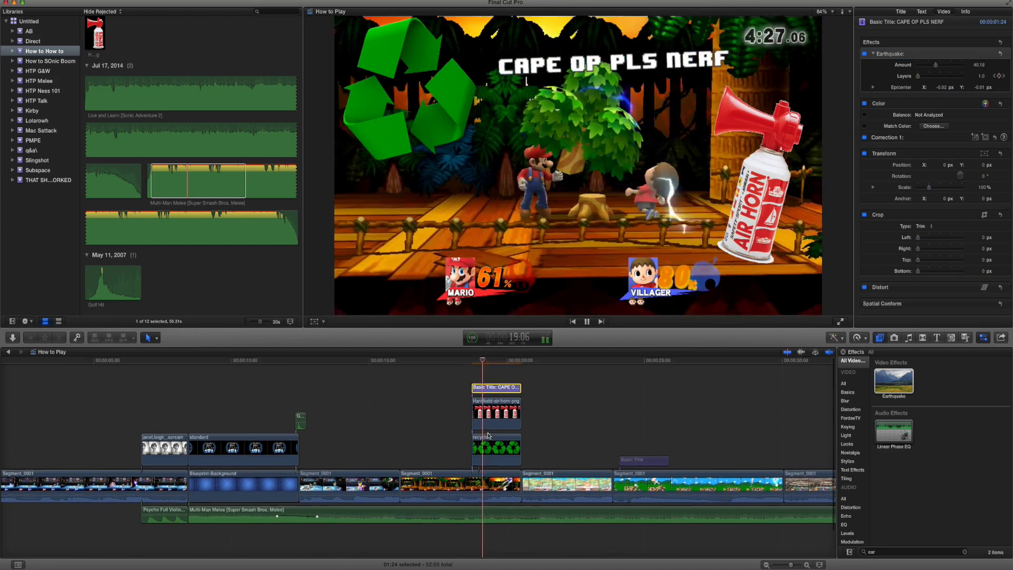
key(space)
drag(576, 422, 532, 421)
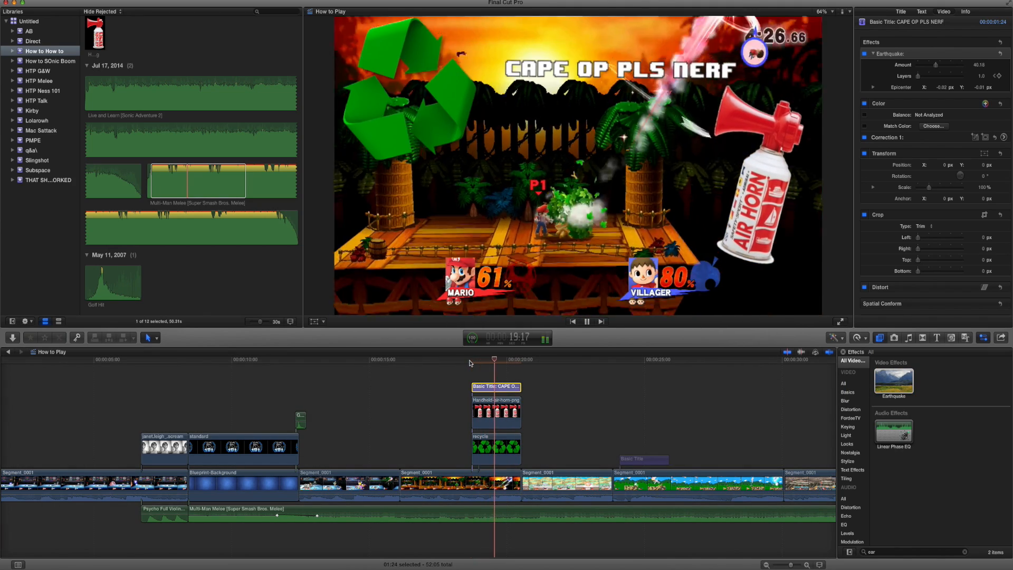
key(space)
Set the recycle image's Earthquake effect to an amount of about 85 with 2 layers and play the section.
click(499, 425)
drag(937, 66, 956, 67)
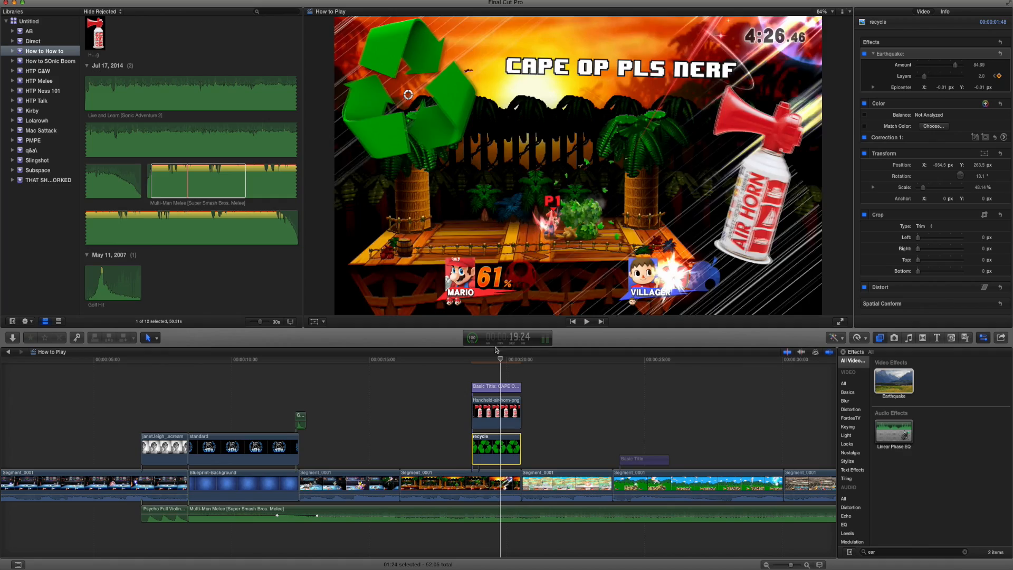
click(453, 360)
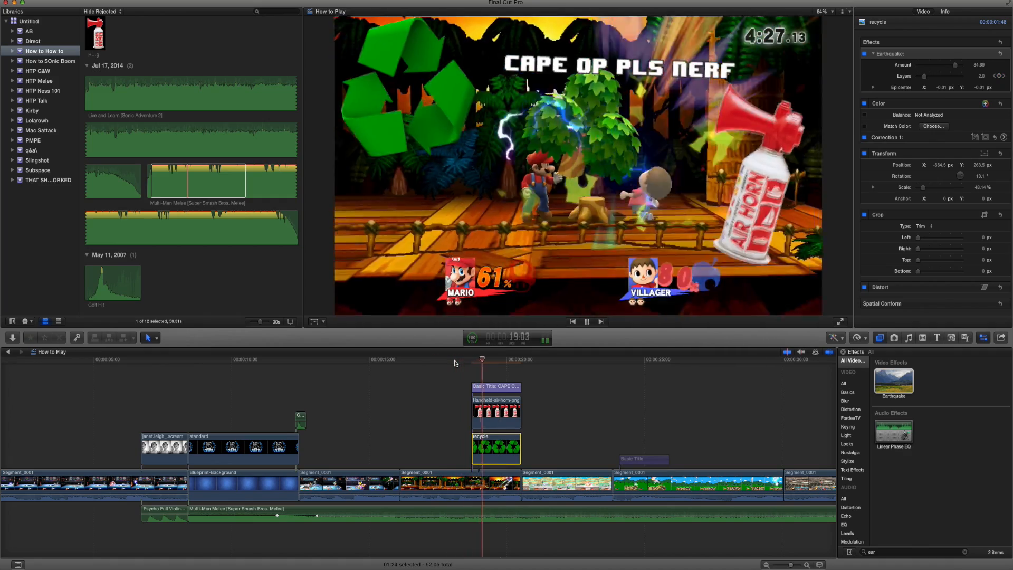
key(space)
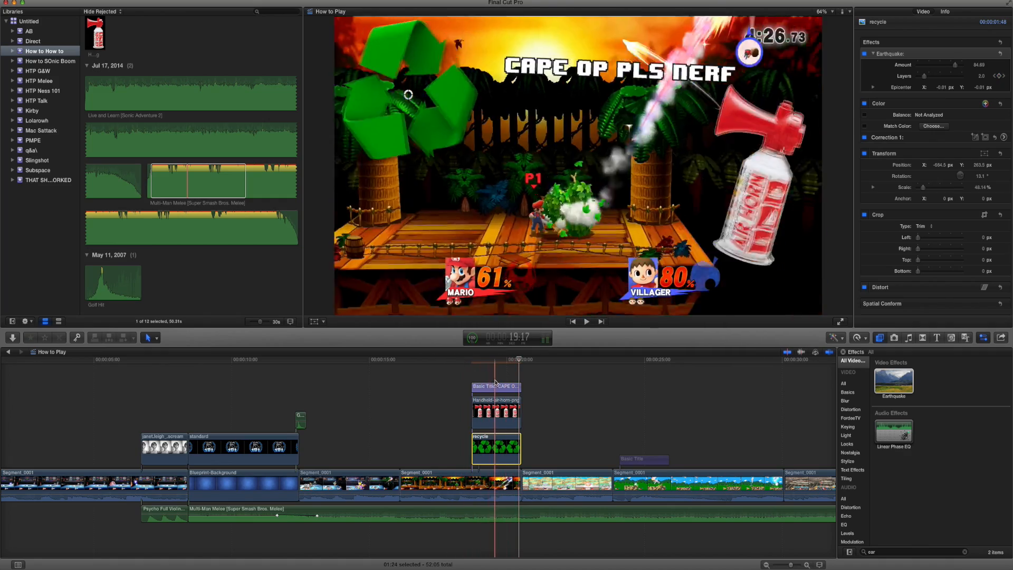
Connect the MLG Horns Sound Effect from the MLG folder above the title, starting slightly before it, and play it through.
click(912, 566)
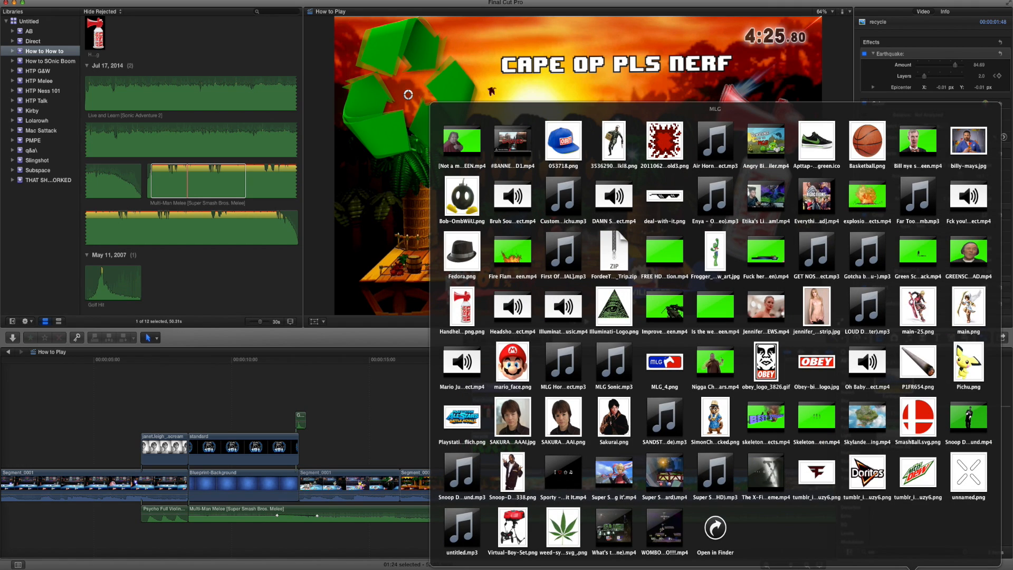
drag(532, 378, 465, 371)
click(483, 372)
key(space)
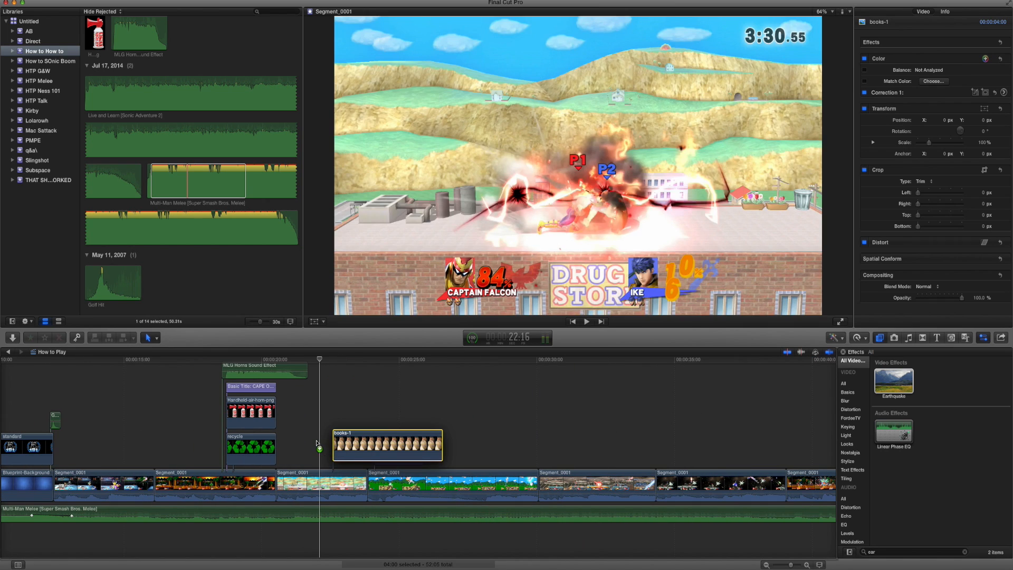
Connect the books-1 image above the Captain Falcon clip at 22:04, shrink it to about 32% and place it over Ike.
drag(316, 443, 323, 438)
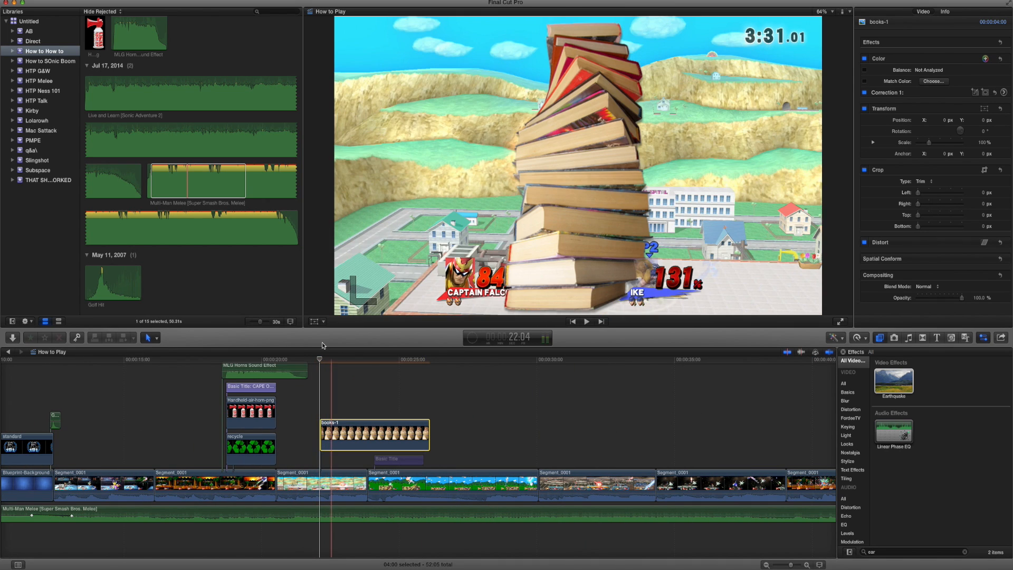
click(313, 322)
drag(533, 289, 608, 231)
Keyframe the books image's position frame by frame so that it follows Ike while he is being hit.
key(Right)
key(Right)
key(Right)
key(Right)
key(Right)
key(Right)
key(Right)
Keyframe the books image along Ike's launch toward the frame's upper right, up to 22:29.
key(Right)
key(Right)
key(Right)
key(Right)
key(Right)
key(Right)
key(Right)
drag(627, 191, 628, 188)
key(Right)
key(Right)
key(Right)
key(Right)
drag(608, 231, 726, 159)
key(Right)
key(Right)
key(Right)
key(Right)
key(Right)
key(Right)
key(Right)
mouse_move(737, 119)
mouse_down()
mouse_move(734, 134)
mouse_move(740, 116)
mouse_up()
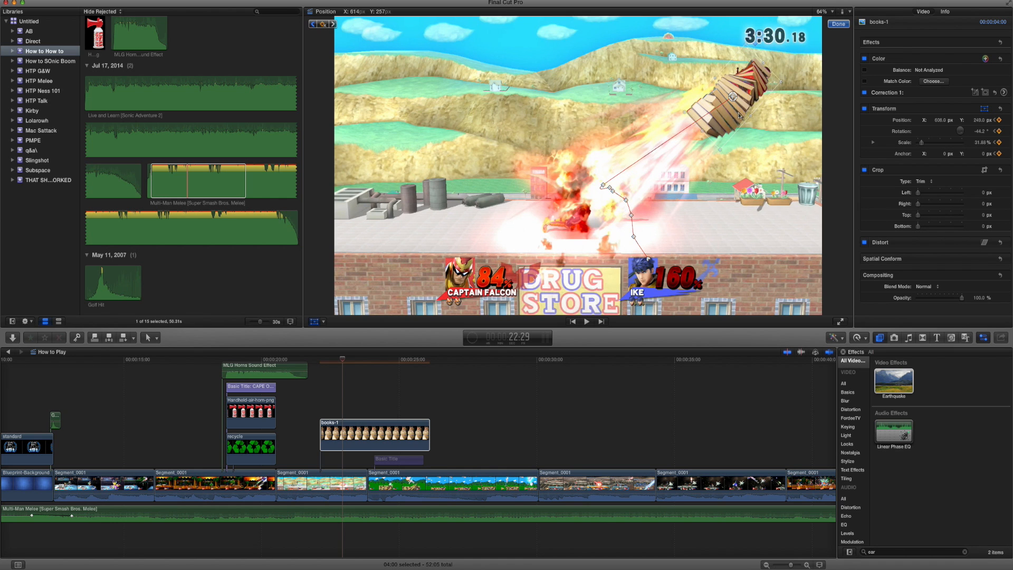
Correct the books image's intermediate launch position to match Ike's path and advance to 23:03.
key(Left)
key(Right)
drag(707, 138, 632, 187)
key(Left)
key(Left)
key(Right)
key(Right)
key(Right)
key(Right)
key(Right)
key(Right)
key(Right)
key(Right)
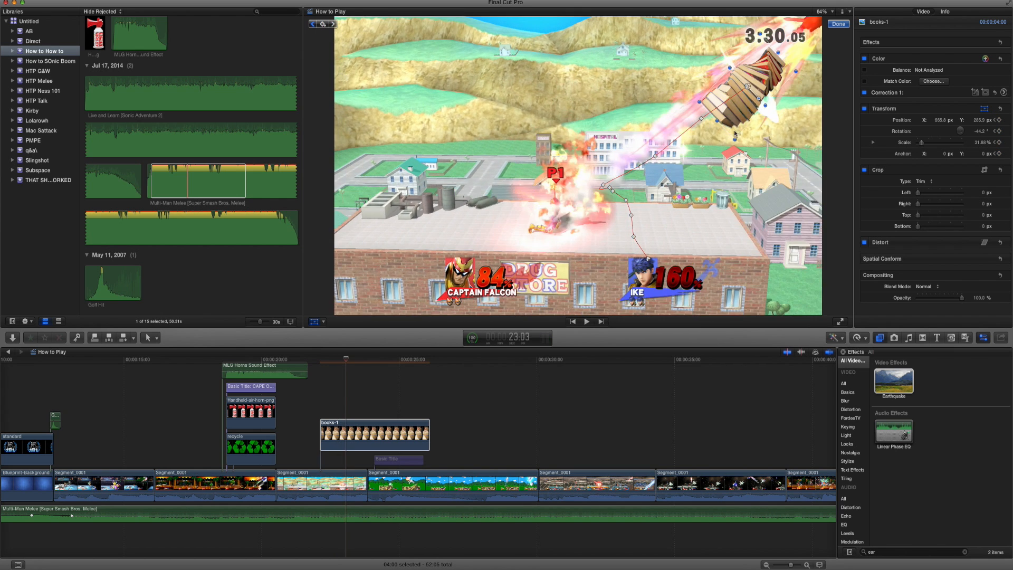
Keyframe the books image flying out past the frame's upper-right corner by 23:08.
drag(739, 100, 824, 24)
key(Right)
key(Right)
key(Right)
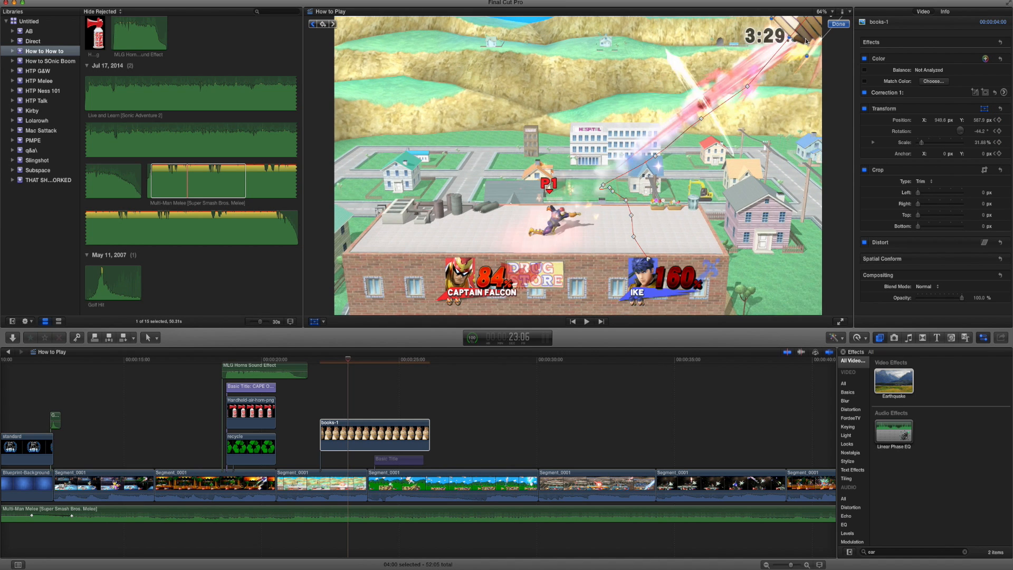
key(Right)
key(Right)
key(Right)
key(Right)
key(Right)
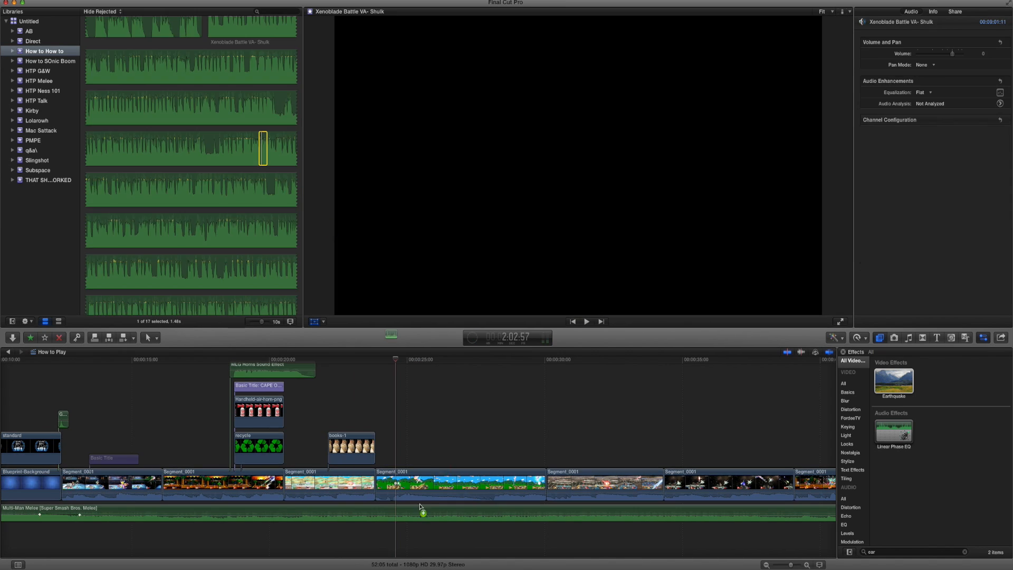
Connect Xenoblade Battle VA- Shulk and Segment_0002 sound clips beneath the Shulk fight, starting at 24:18, and play them back.
drag(422, 511, 392, 534)
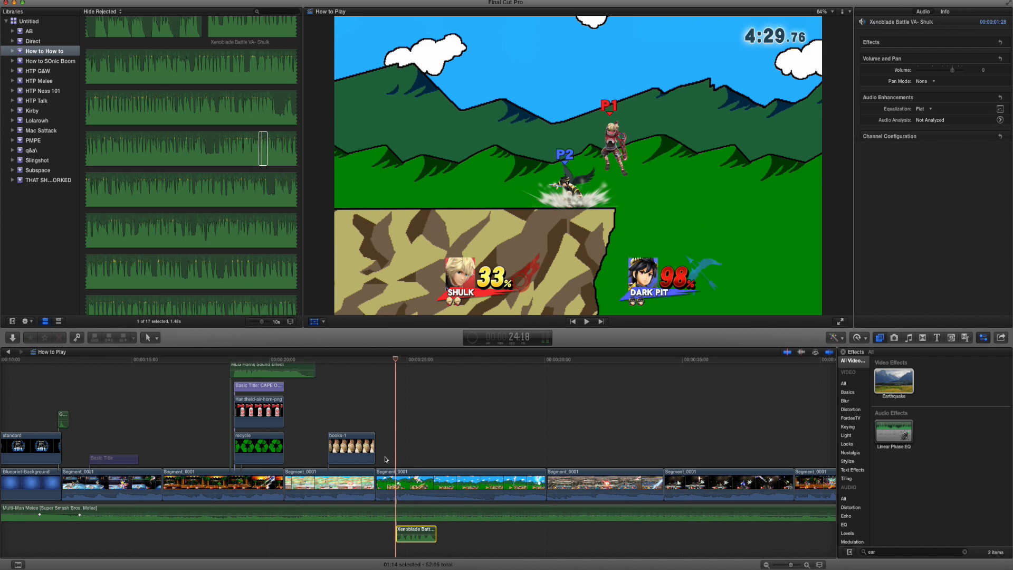
key(space)
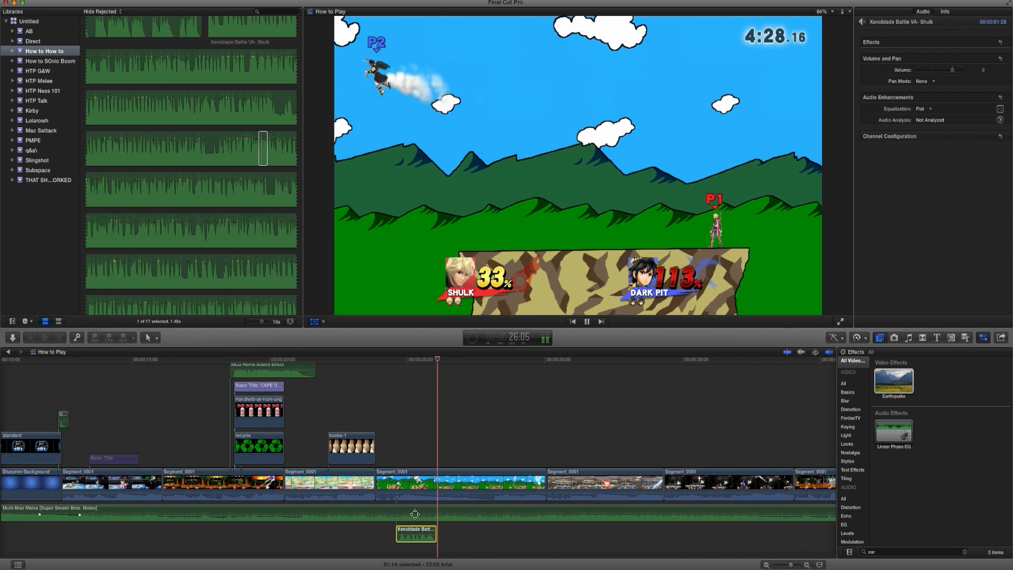
key(space)
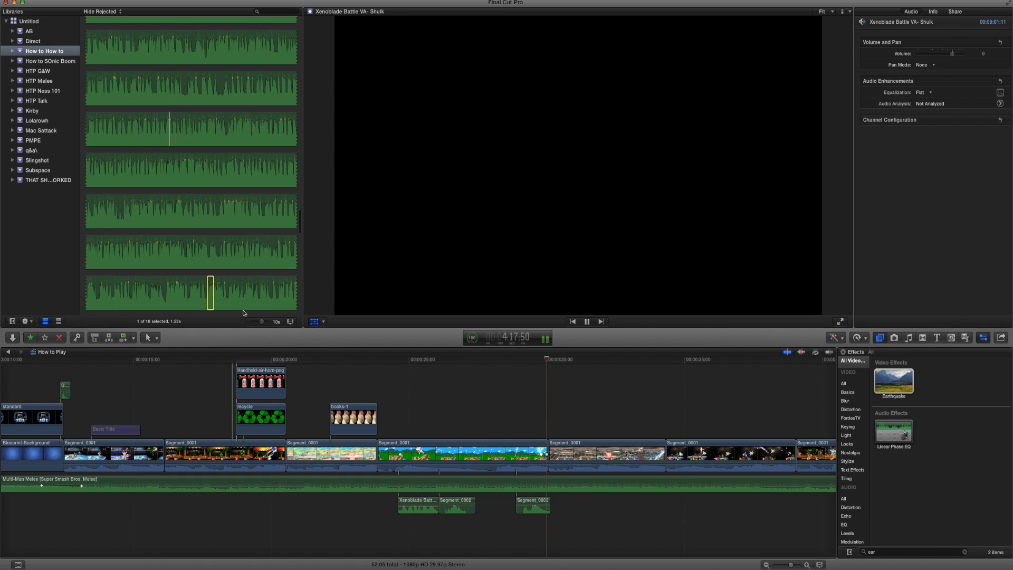
click(396, 362)
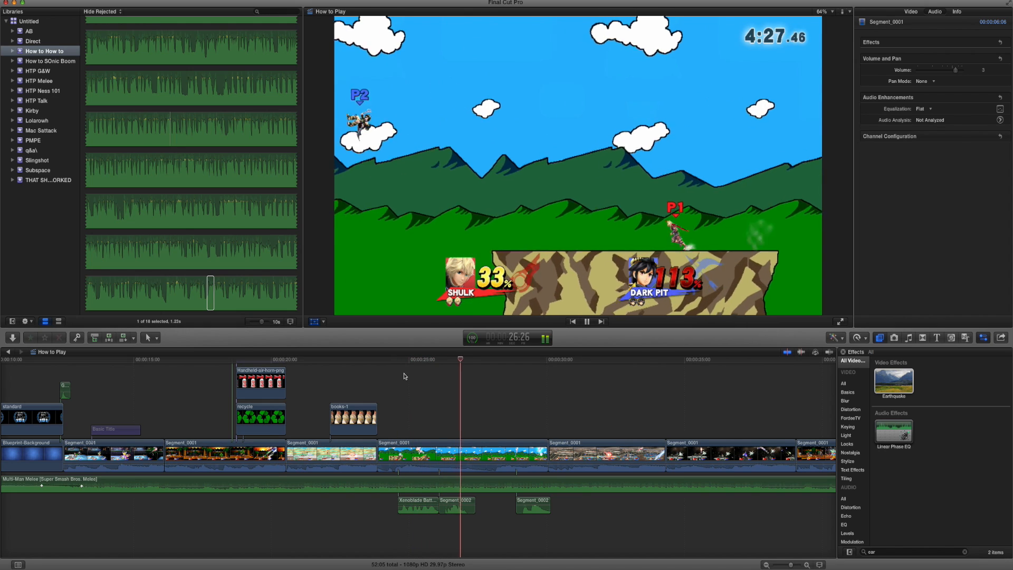
key(space)
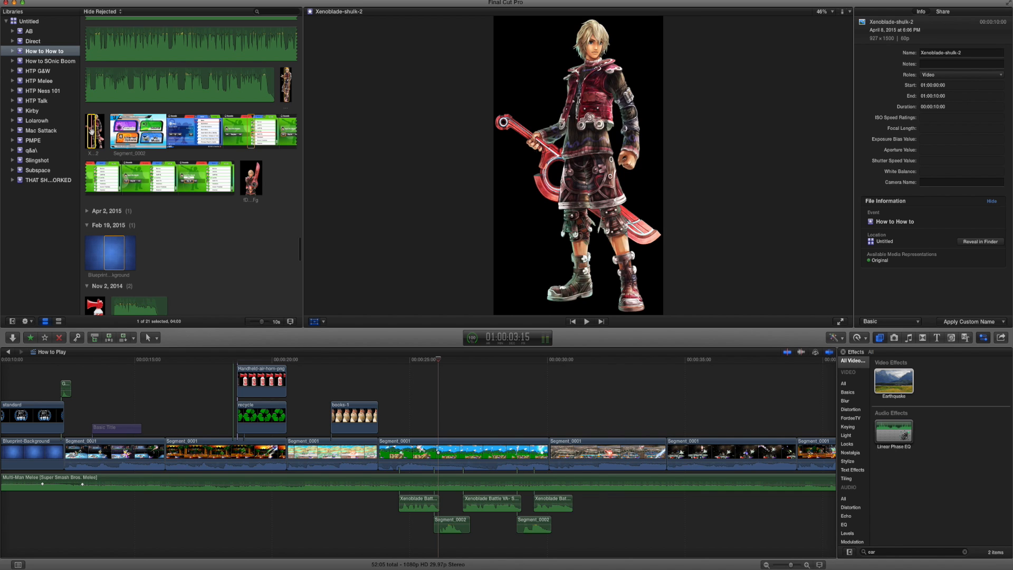
Connect the Xenoblade-shulk-2 image above the Shulk clip, starting just before the first voice clip, and go to 24:18.
drag(344, 352, 390, 415)
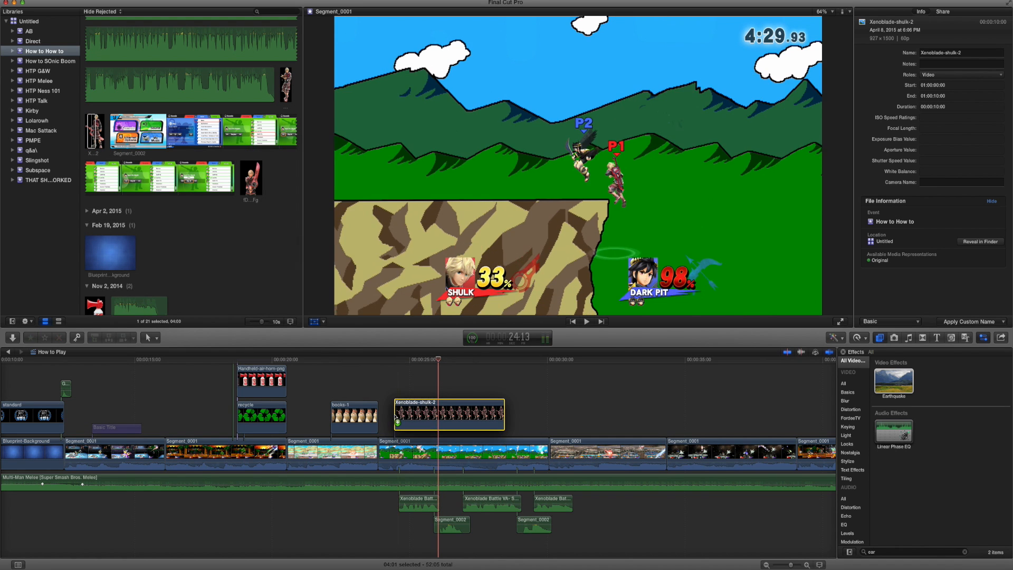
click(398, 361)
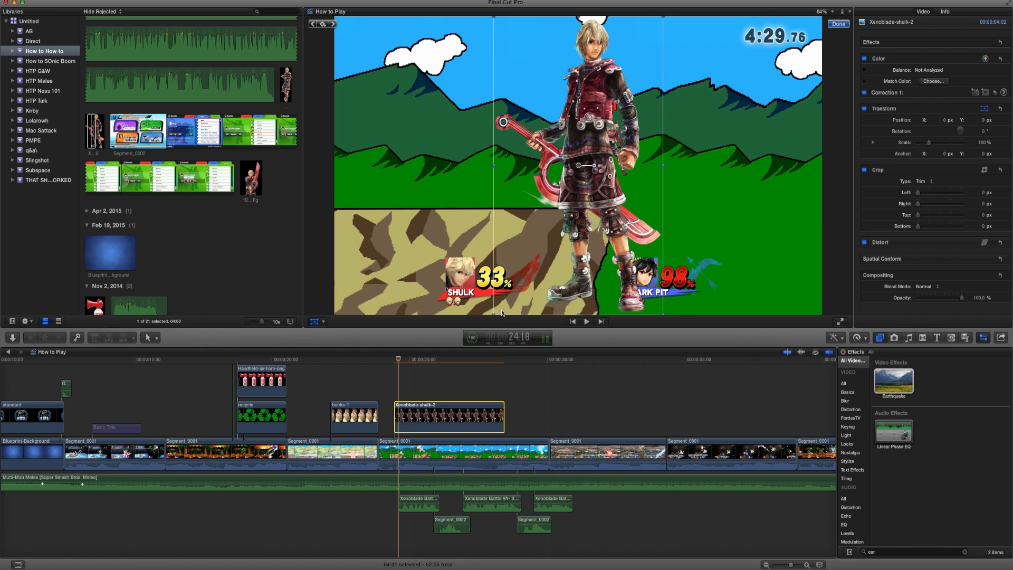
Scale the Shulk image to 70% and move it to the video frame's lower-right corner.
click(983, 143)
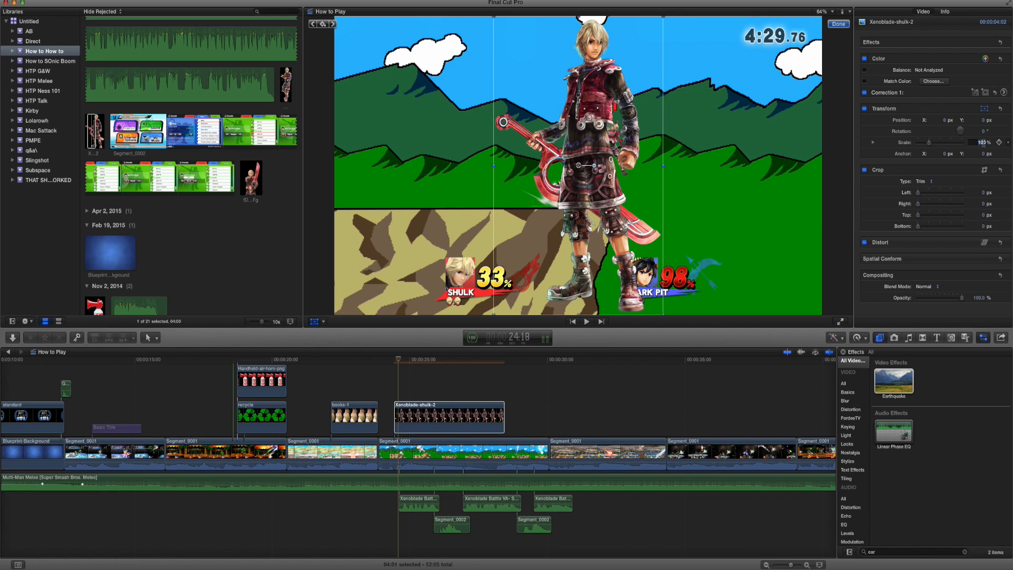
key(Return)
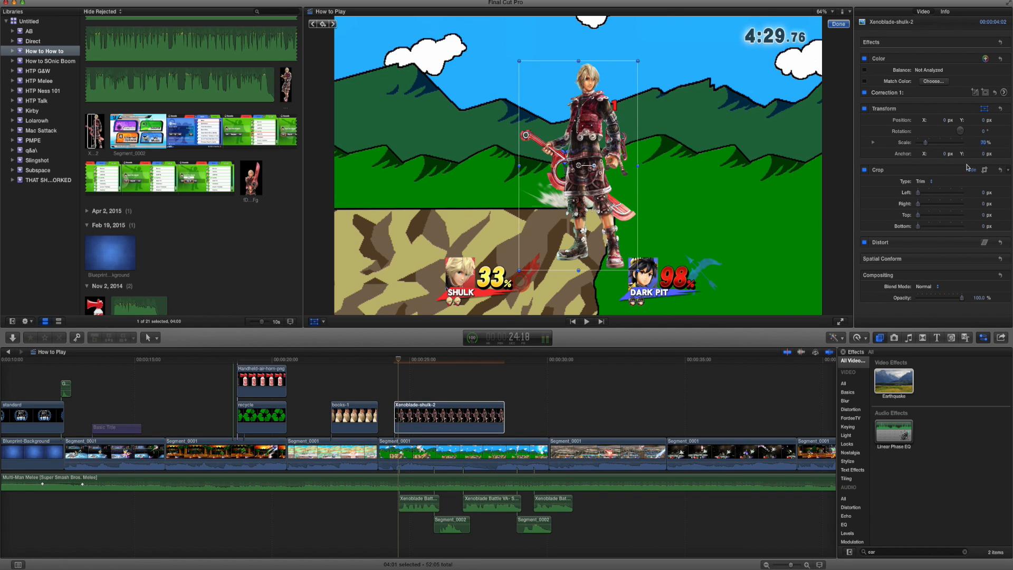
drag(571, 198, 756, 305)
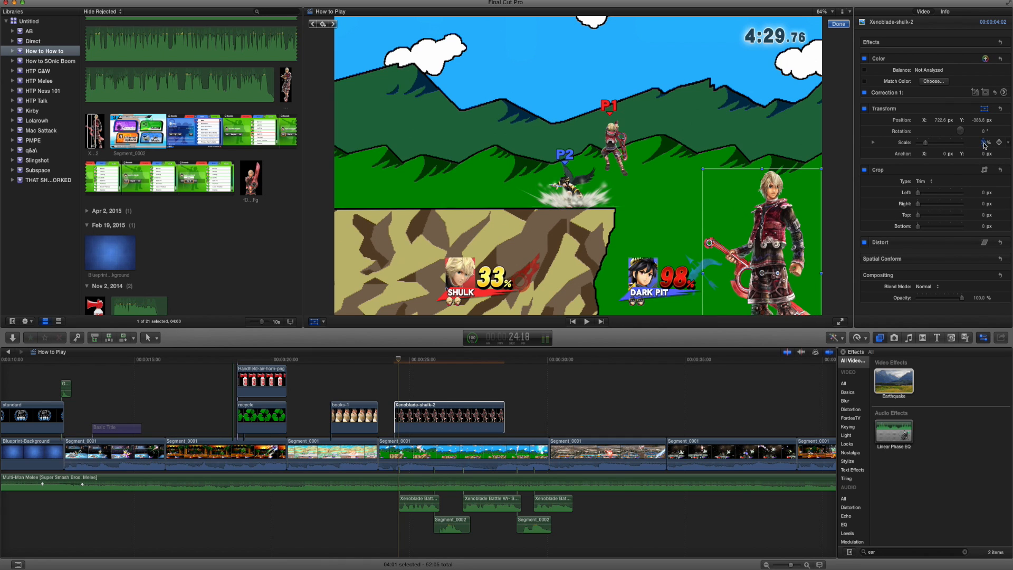
Enlarge the Shulk image to 100%, then flip it horizontally at about 108% and reposition it in the frame's lower-right corner.
text(100)
key(Return)
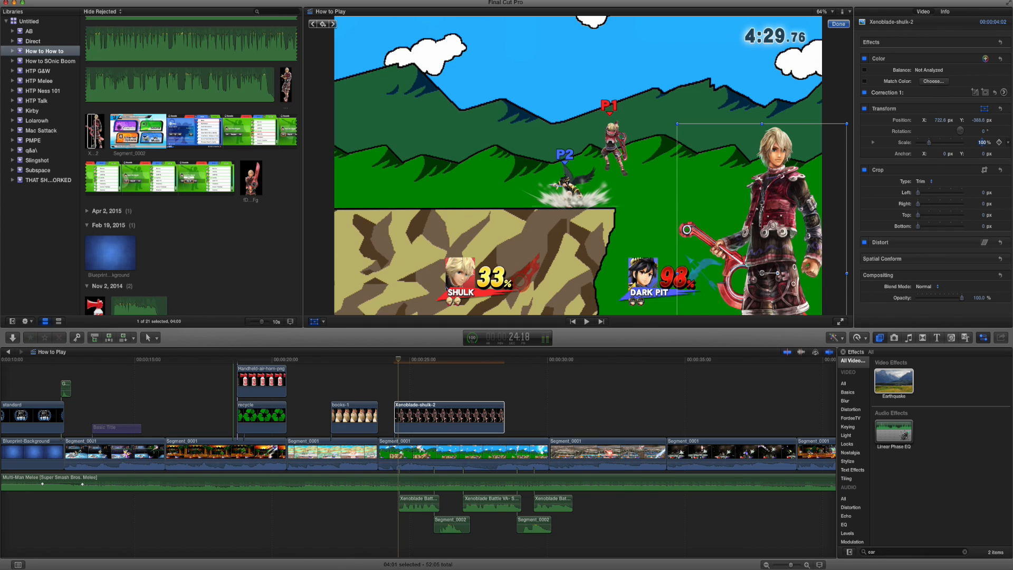
drag(850, 278, 670, 284)
drag(767, 284, 787, 291)
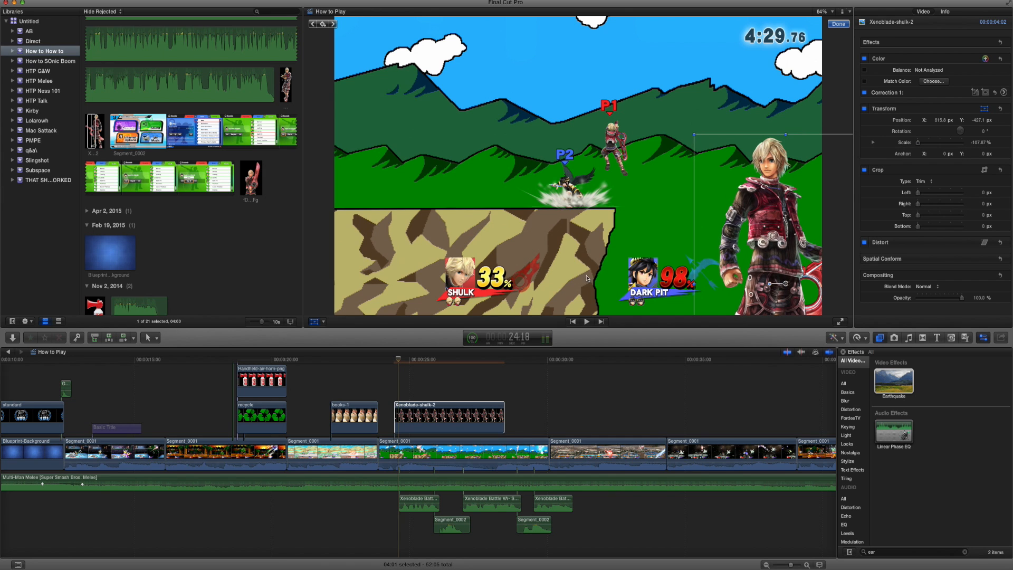
Keyframe the Shulk image's position at 24:22 so it slides in from off-frame on the right, and preview the motion.
key(space)
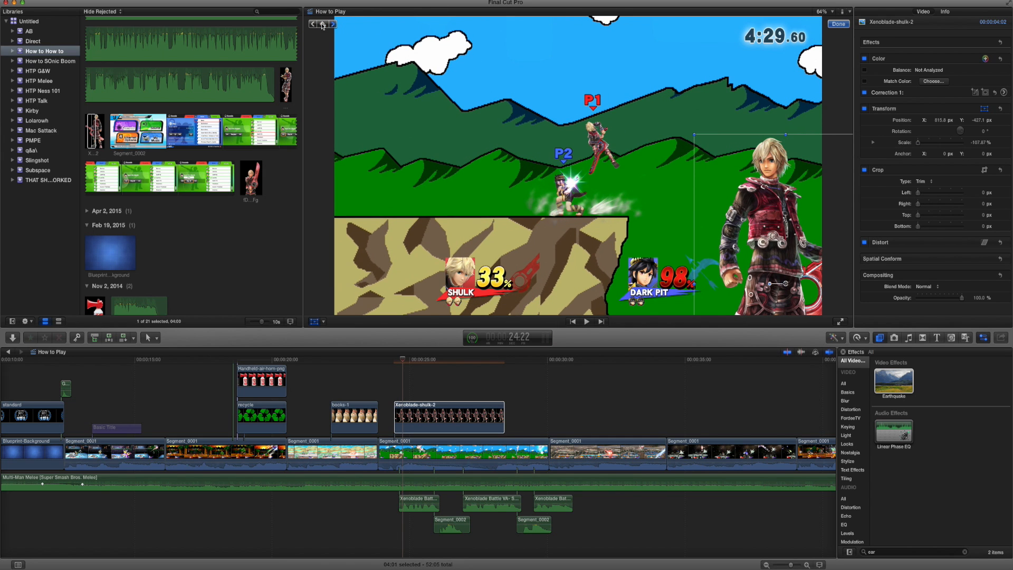
key(j)
drag(757, 273, 886, 270)
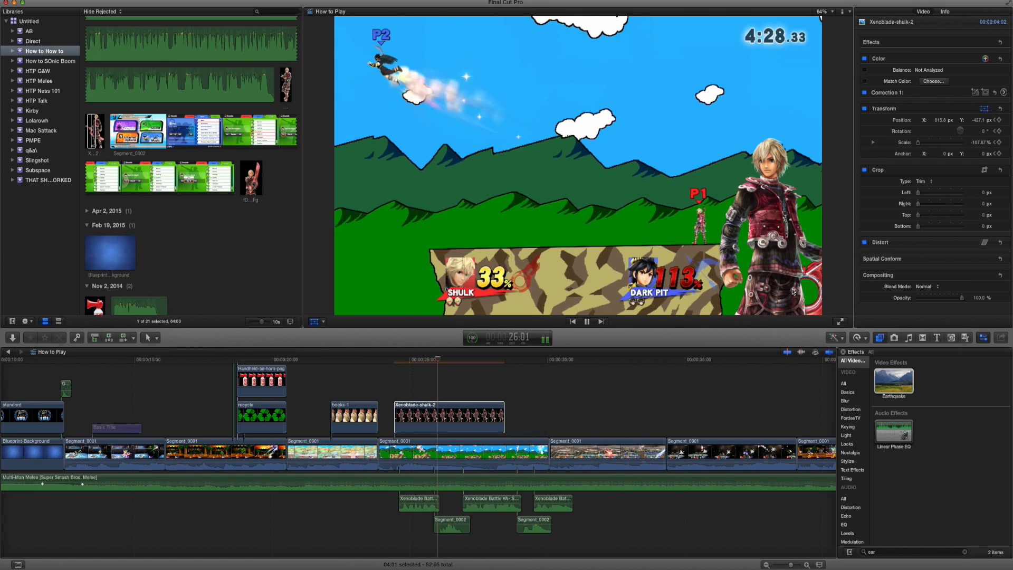
key(space)
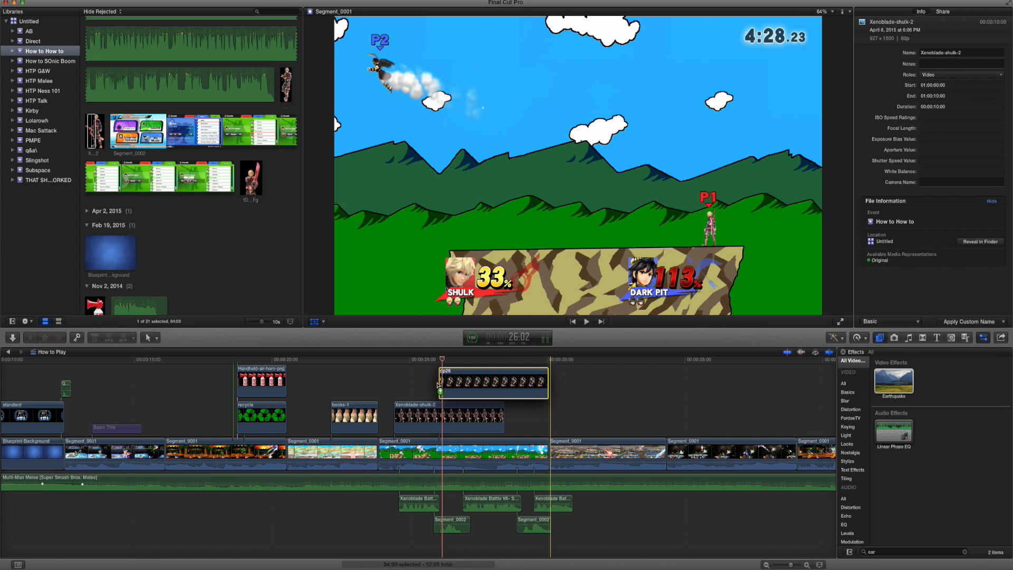
Connect the dp26 Dark Pit image above the Shulk image at 25:26 and move it to the video frame's lower-left corner.
drag(439, 386, 434, 385)
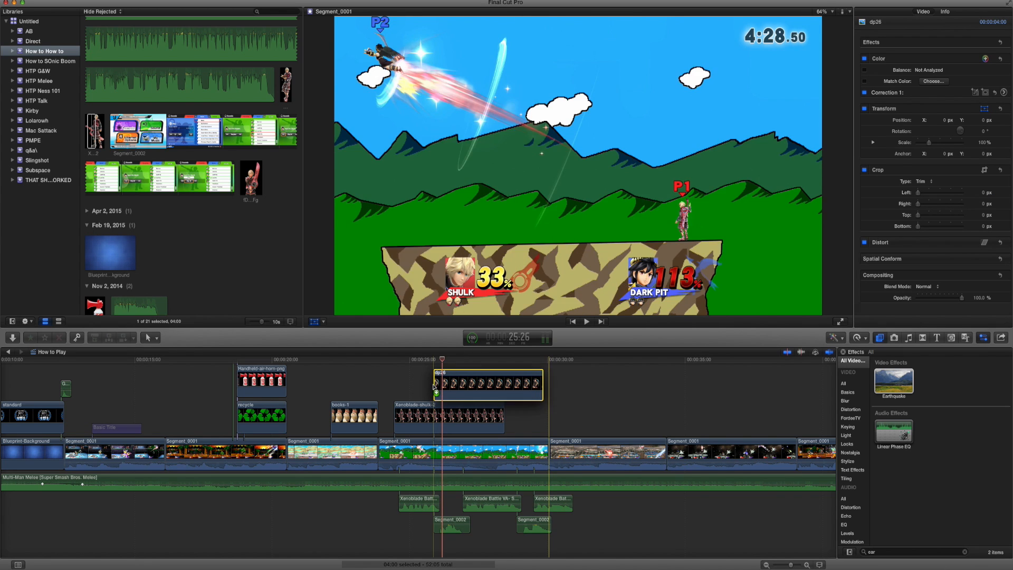
click(434, 361)
drag(570, 206, 374, 261)
Scale the Dark Pit image to 80% and reposition it against the video frame's lower-left corner.
click(982, 143)
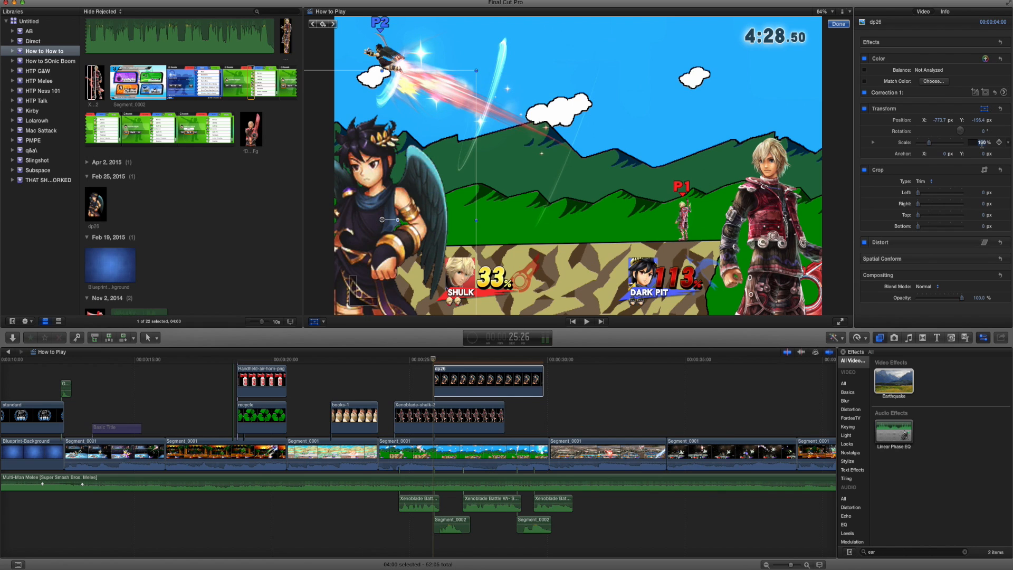
key(Return)
drag(445, 243, 417, 292)
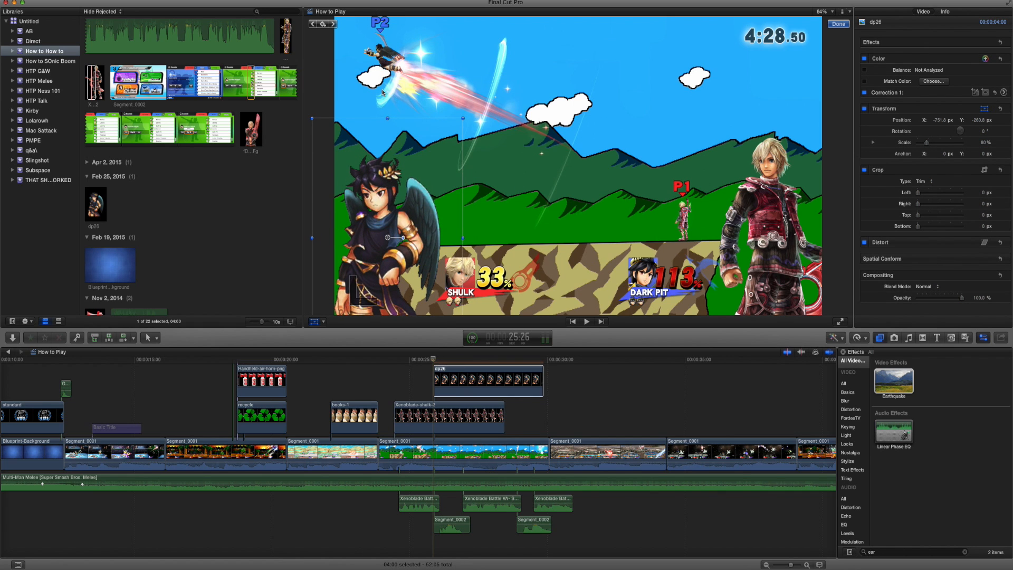
Keyframe the Dark Pit image to slide in from off-frame on the left, reaching its place at 26:07, and play it back.
key(Right)
key(Right)
key(Right)
key(Right)
key(Right)
key(space)
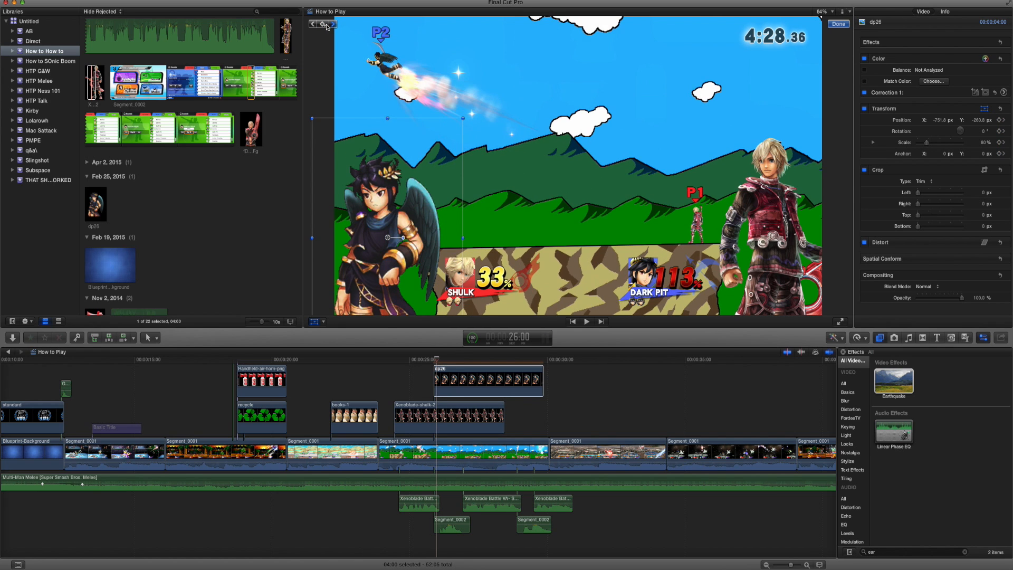
key(Right)
click(326, 25)
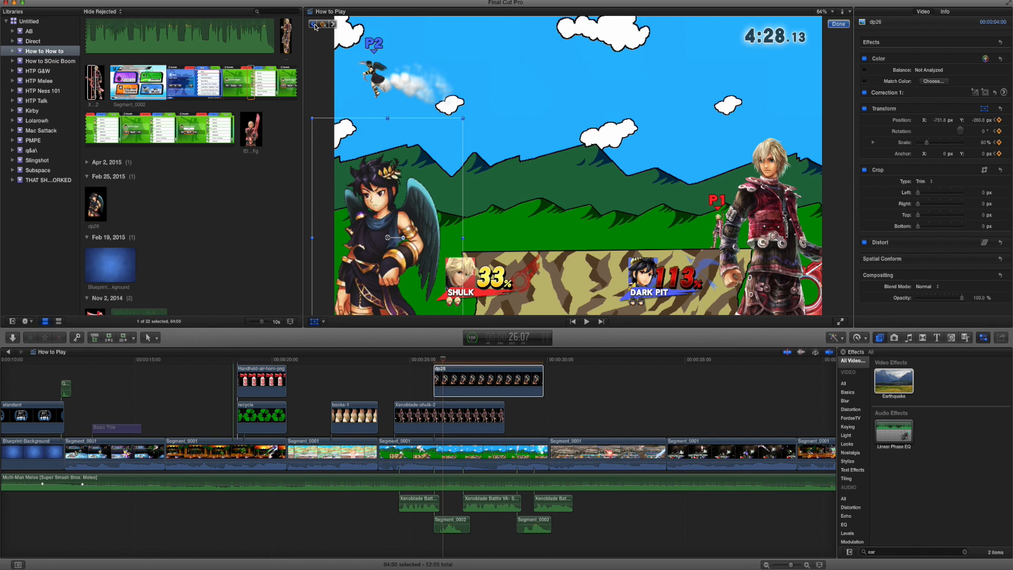
click(313, 24)
drag(371, 195, 325, 195)
key(space)
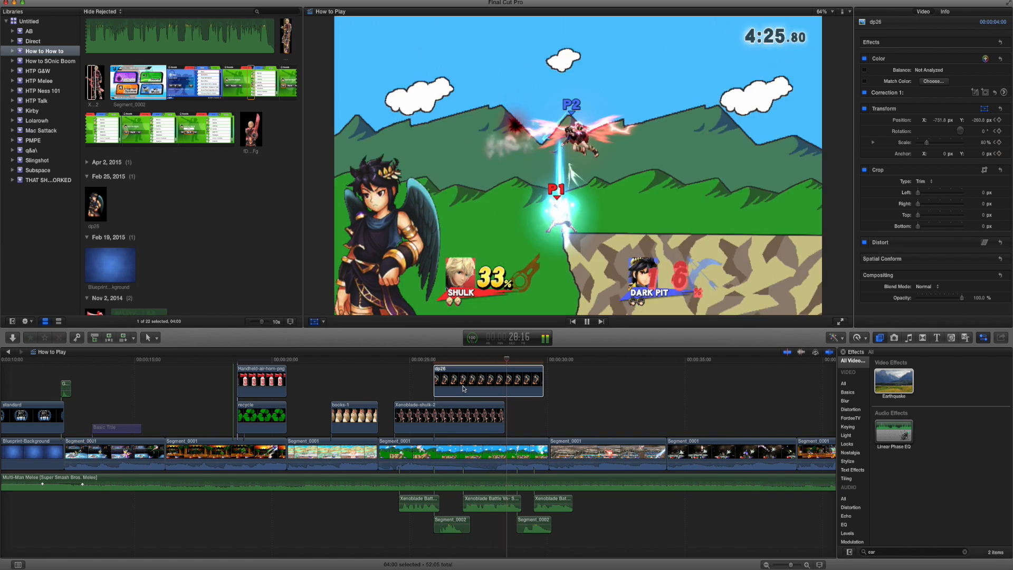
key(space)
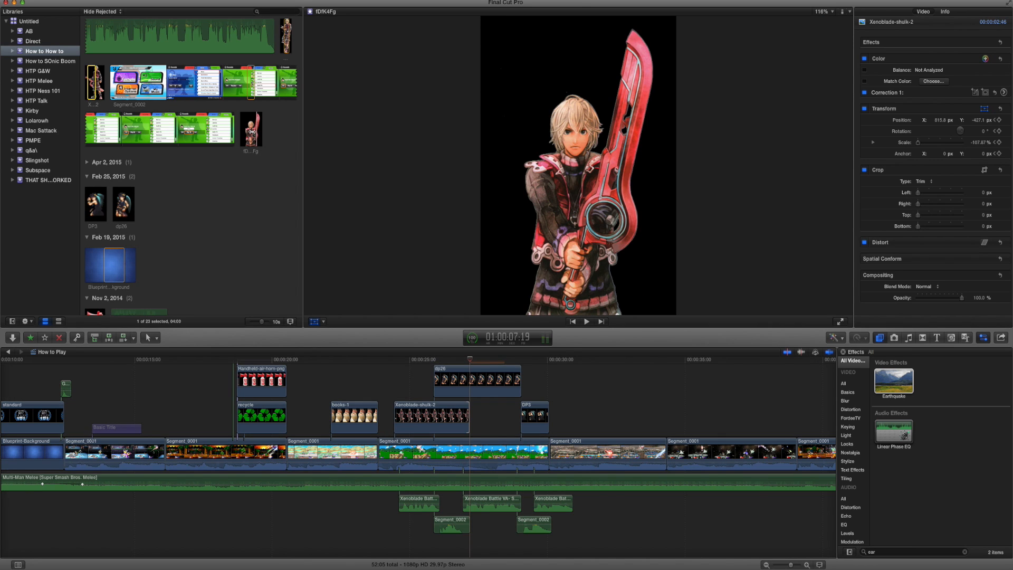
Connect the fDfK4Fg sword image of Shulk above the fight clip just before 26:28, and go to 26:28.
click(256, 129)
drag(448, 376, 457, 398)
click(257, 130)
drag(347, 264, 459, 391)
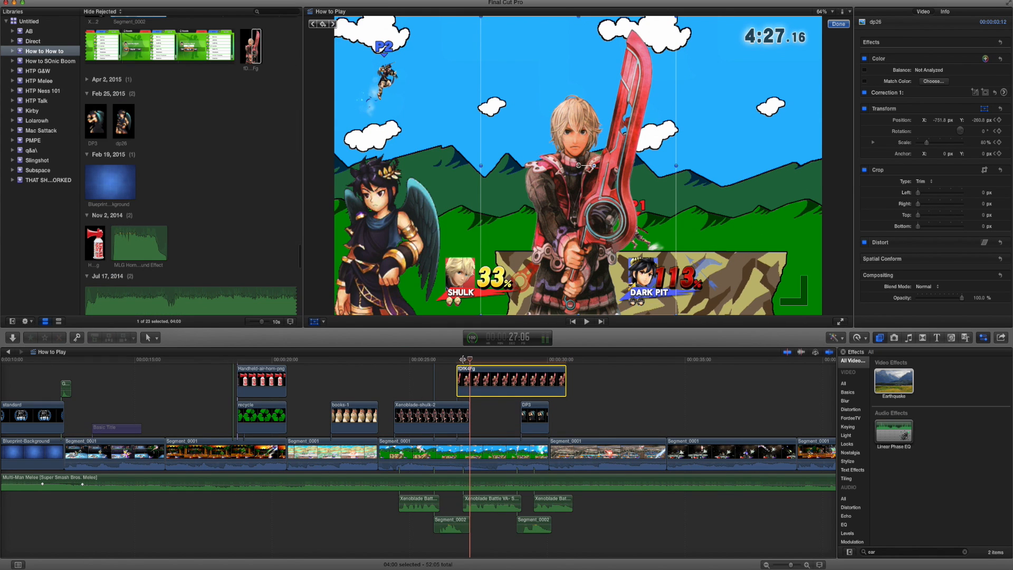
click(462, 357)
Scale the sword Shulk image to about 85% and position it in the video frame's lower-right corner.
drag(481, 313, 748, 286)
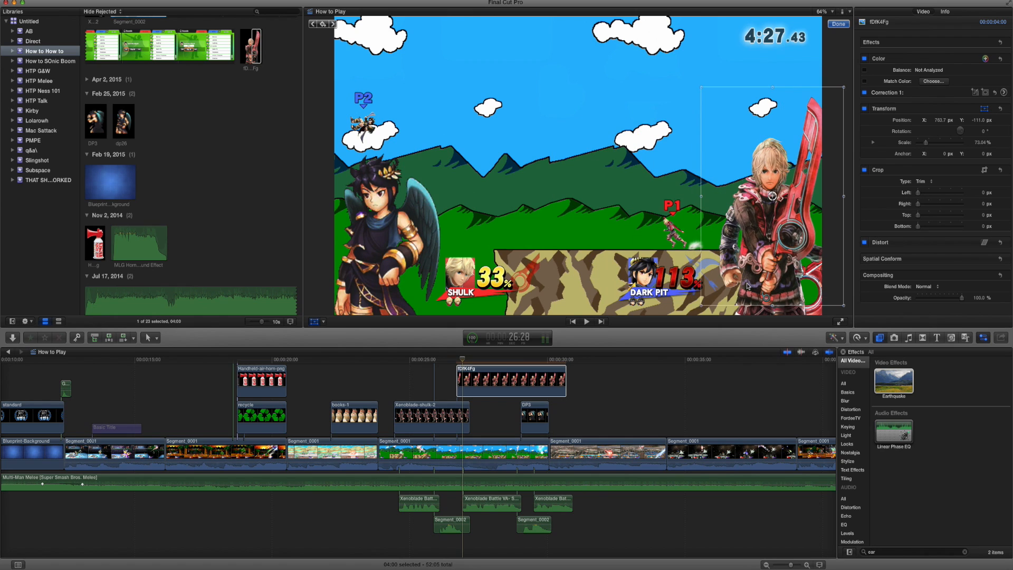
drag(694, 309, 691, 324)
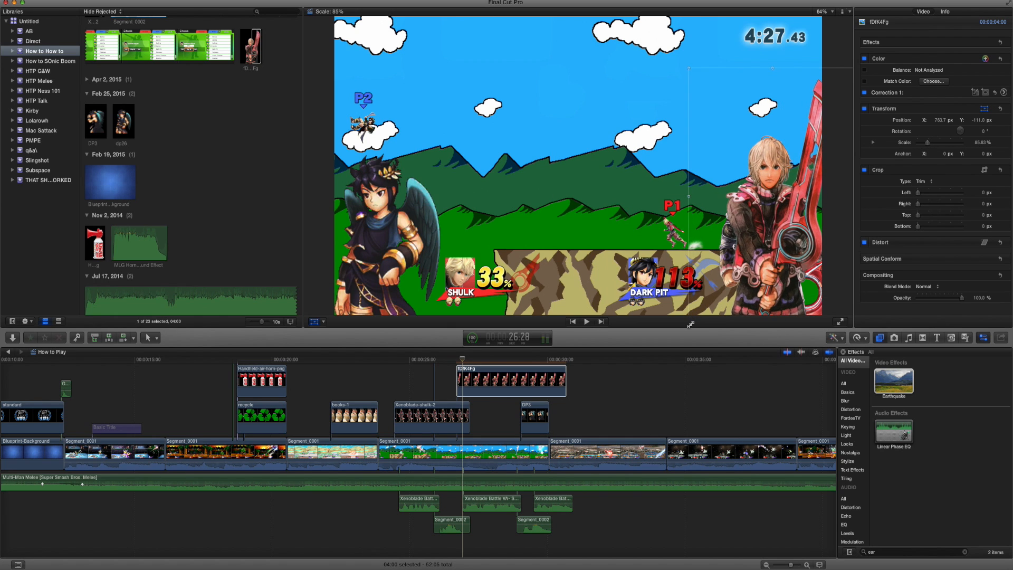
drag(733, 290, 732, 290)
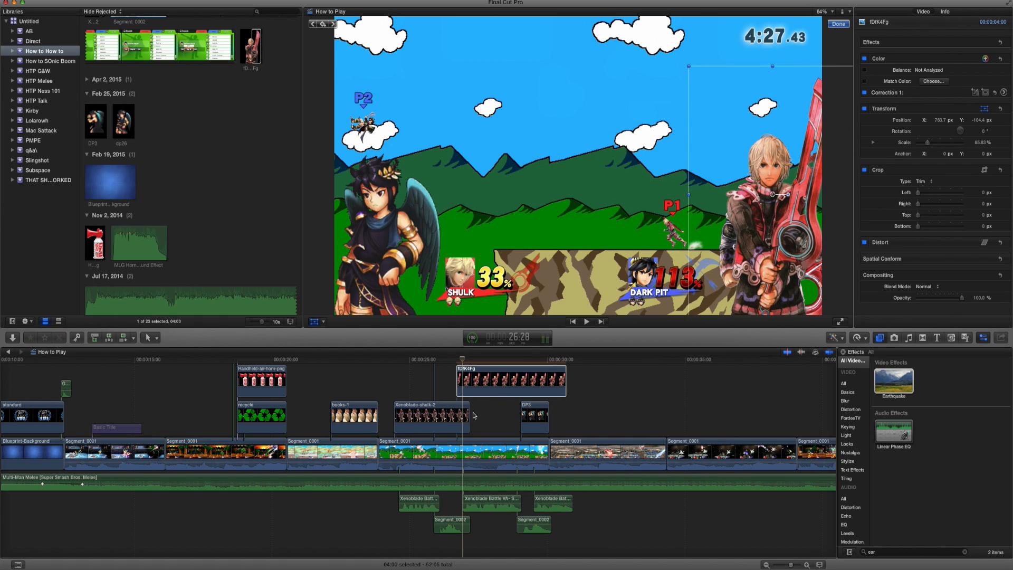
Trim the first Shulk image to end where the sword image starts, and shorten the sword image to 2:46.
drag(466, 414, 455, 414)
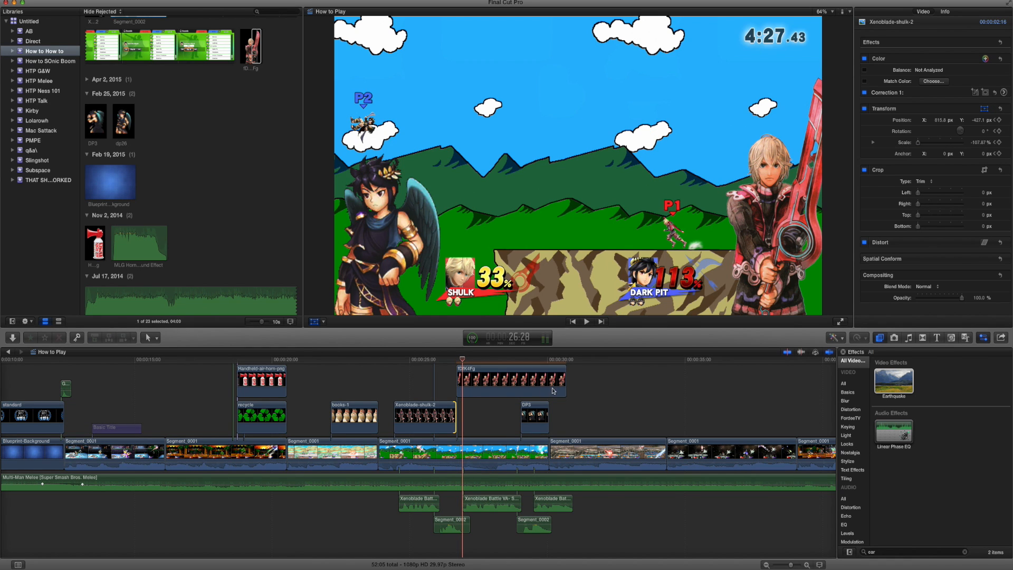
drag(566, 390, 533, 391)
Connect the shulk image holding a book directly after the sword image in the timeline.
scroll(257, 52, up, 5)
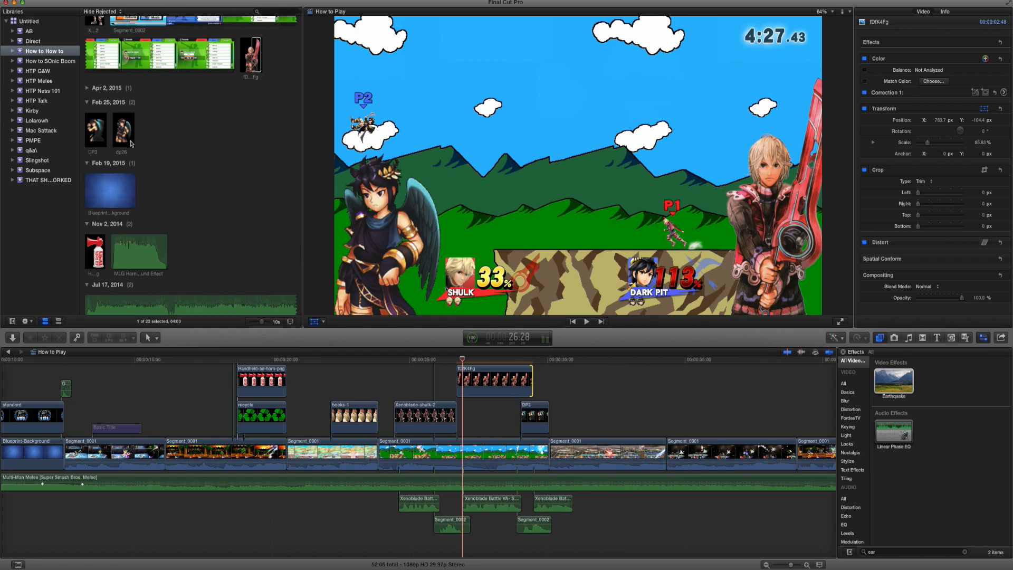
click(287, 56)
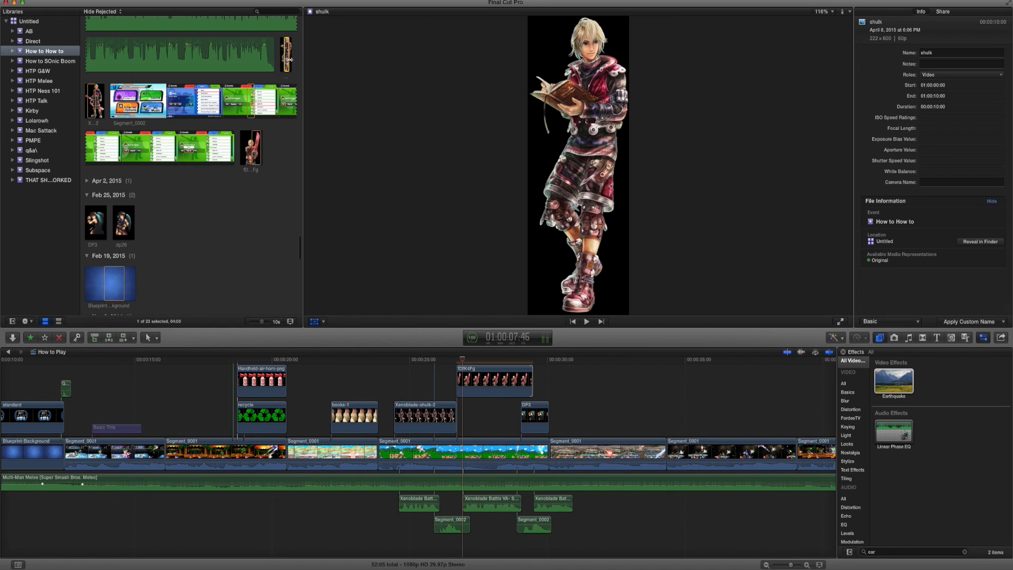
key(q)
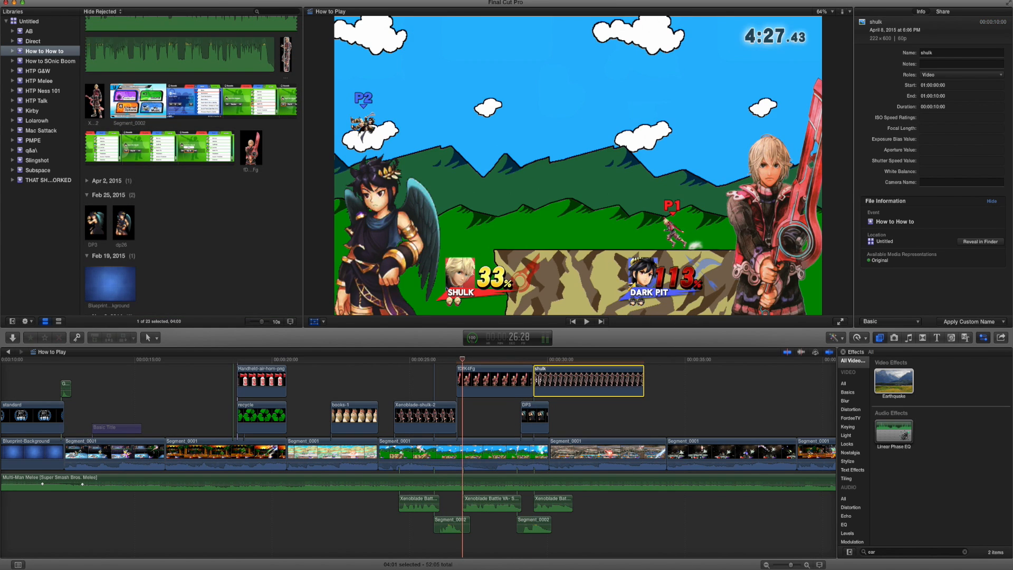
click(539, 377)
Scale the book-holding Shulk image to 147% and position it in the video frame's lower-right corner.
drag(611, 279, 773, 307)
drag(929, 142, 935, 143)
drag(839, 212, 821, 249)
Extend the Shulk fight clip's end slightly and trim the book-holding Shulk image to end with it.
drag(645, 393, 549, 406)
drag(546, 449, 559, 422)
click(547, 386)
drag(547, 386, 560, 386)
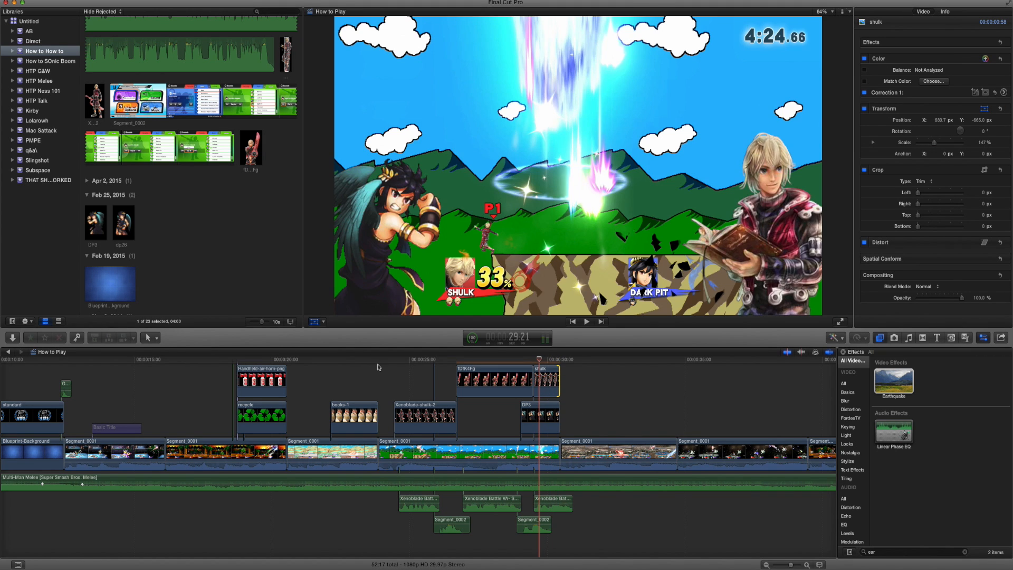
Play back the Shulk versus Dark Pit section from its start into the Captain Falcon clip.
click(378, 360)
scroll(423, 391, up, 3)
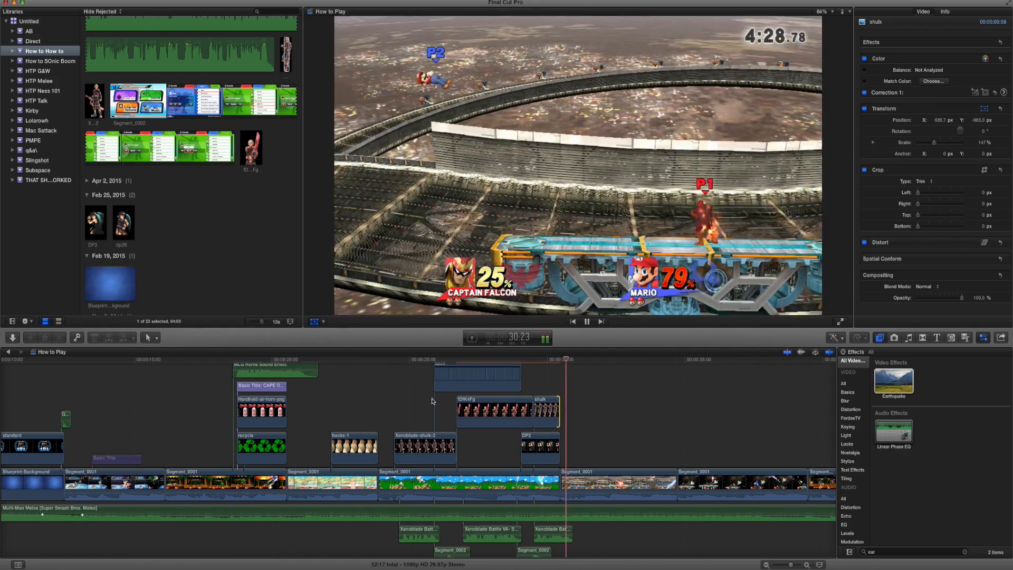
key(space)
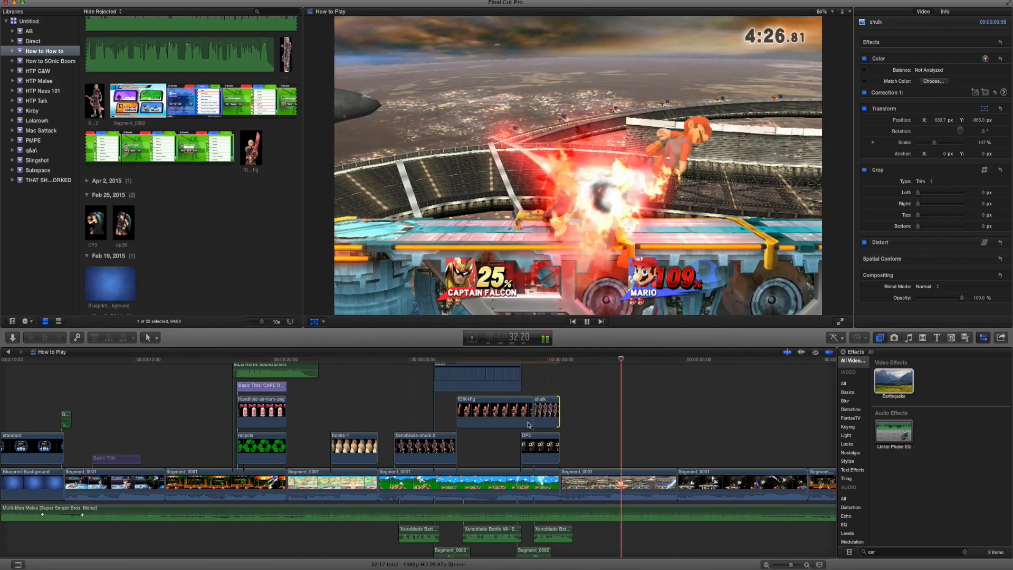
Shift the second Segment_0002 sound clip slightly earlier beneath the Shulk fight and play back the result.
scroll(449, 390, left, 2)
scroll(449, 391, right, 2)
scroll(449, 390, down, 1)
click(514, 546)
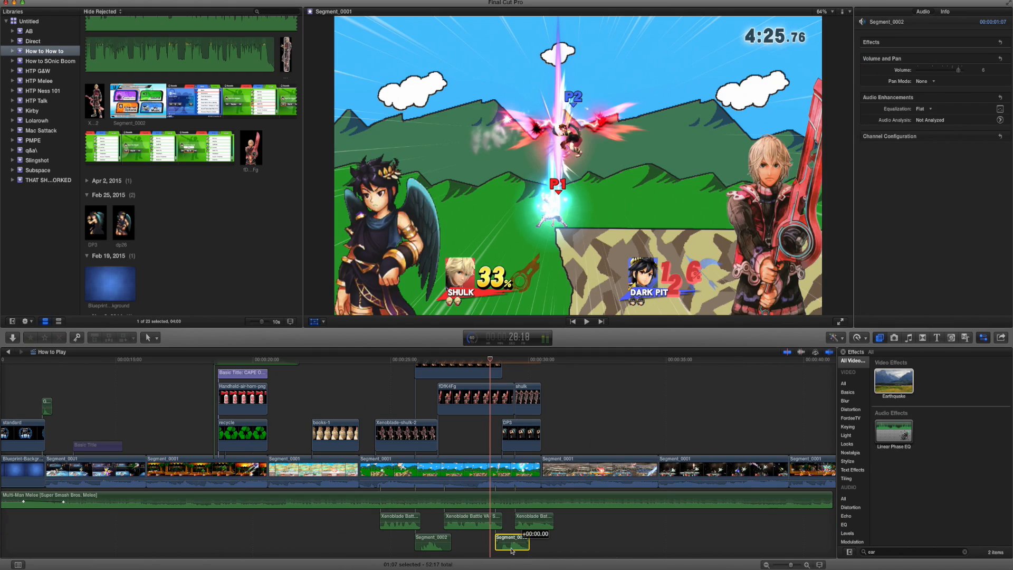
drag(512, 551, 507, 549)
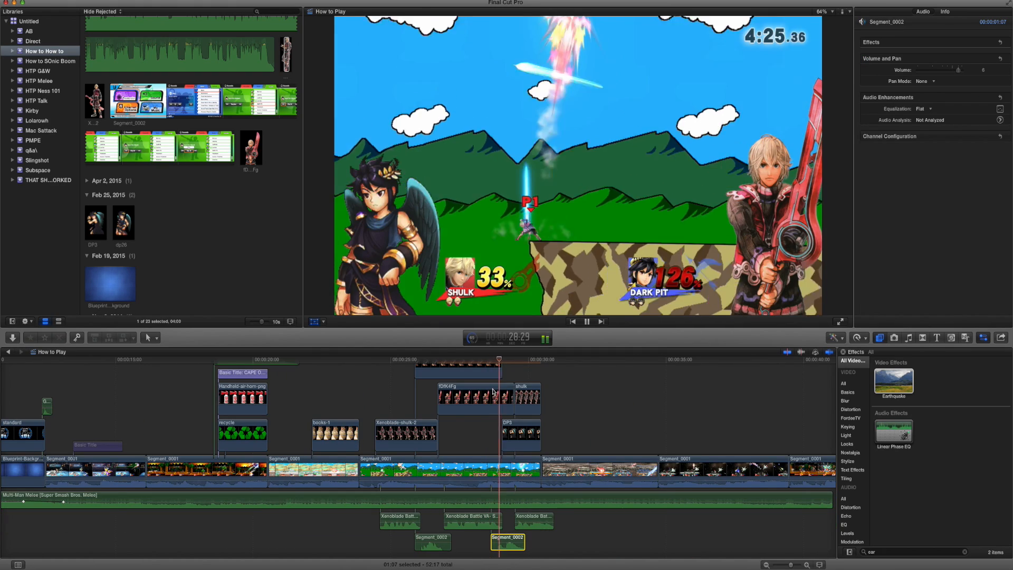
key(space)
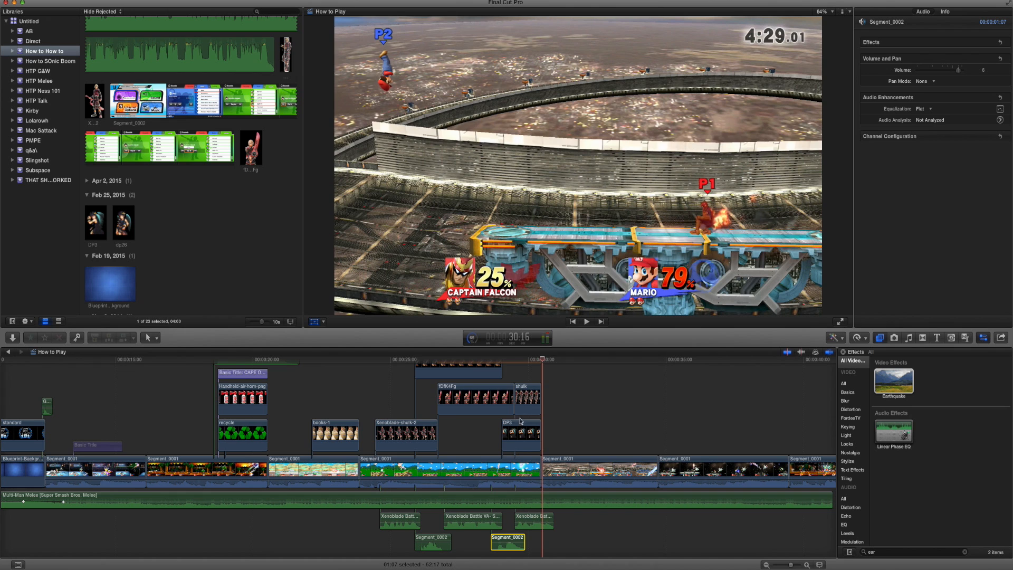
Start the DP3 image earlier, trim dp26 to end where it begins, and keep DP3 ending with the fight clip.
drag(512, 437, 503, 436)
drag(501, 374, 495, 374)
drag(534, 441, 539, 442)
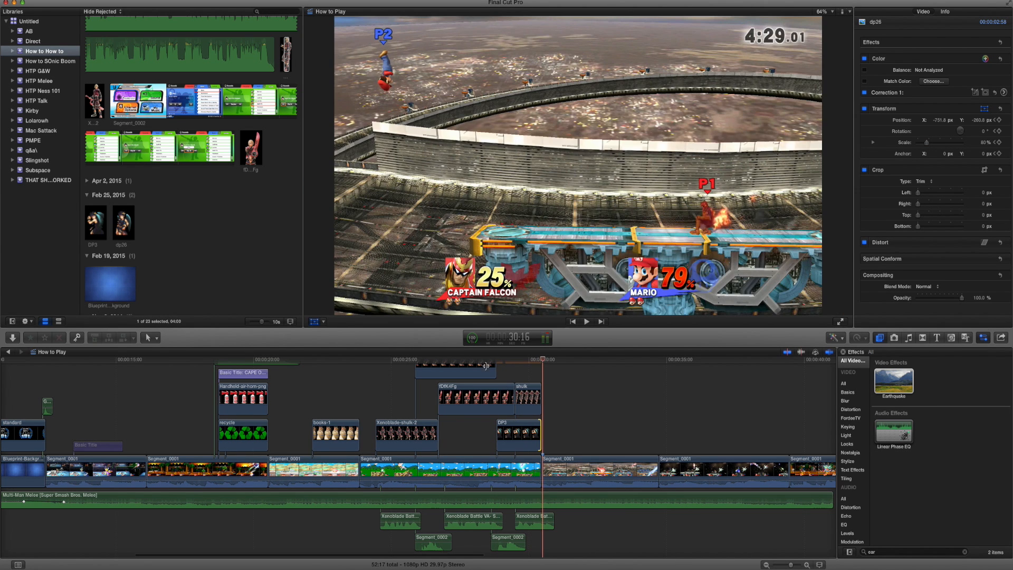
Play back the retimed Dark Pit image change and the fight section through the Captain Falcon clip.
click(482, 361)
key(space)
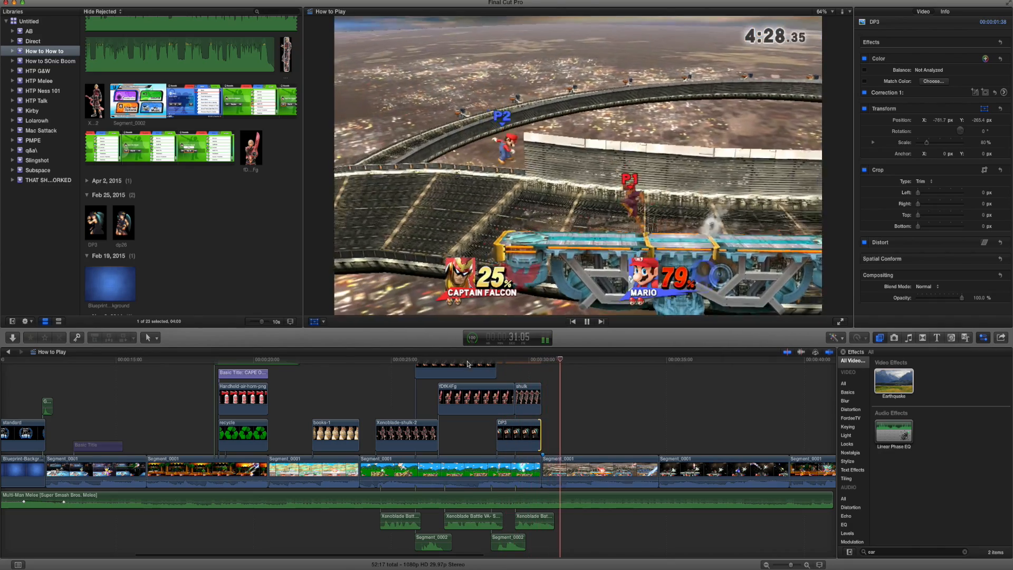
click(421, 360)
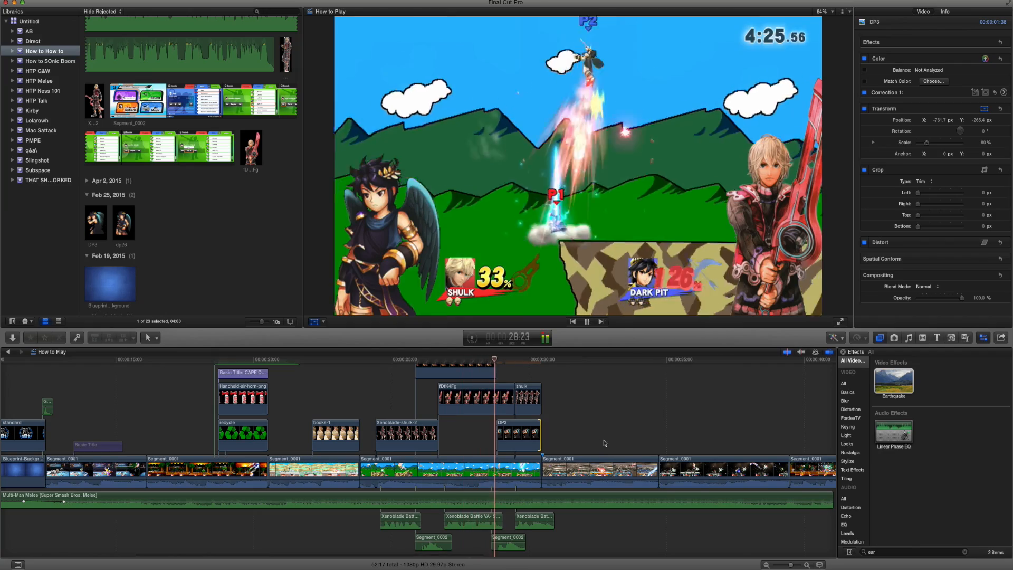
scroll(612, 441, right, 5)
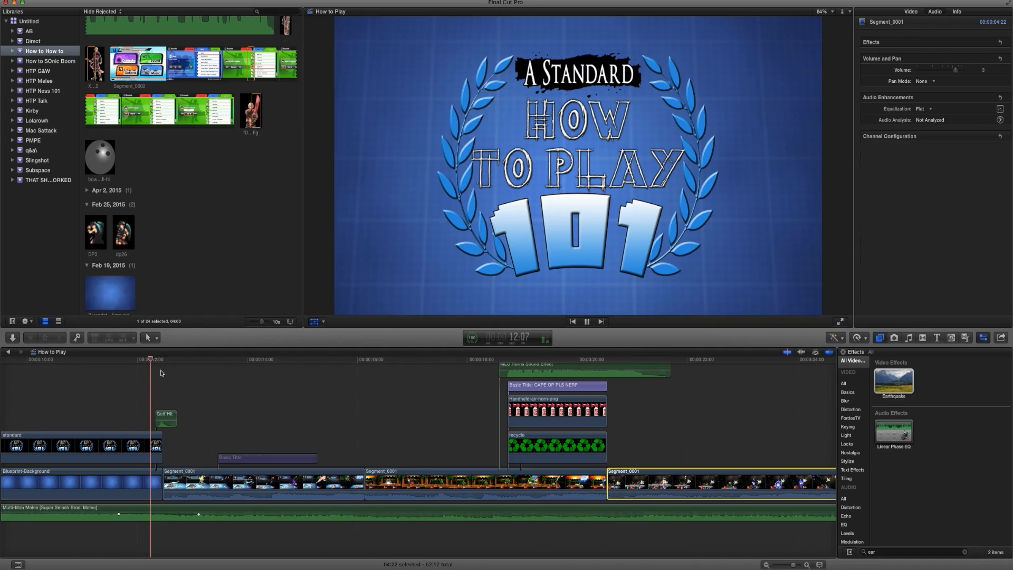
scroll(161, 374, left, 4)
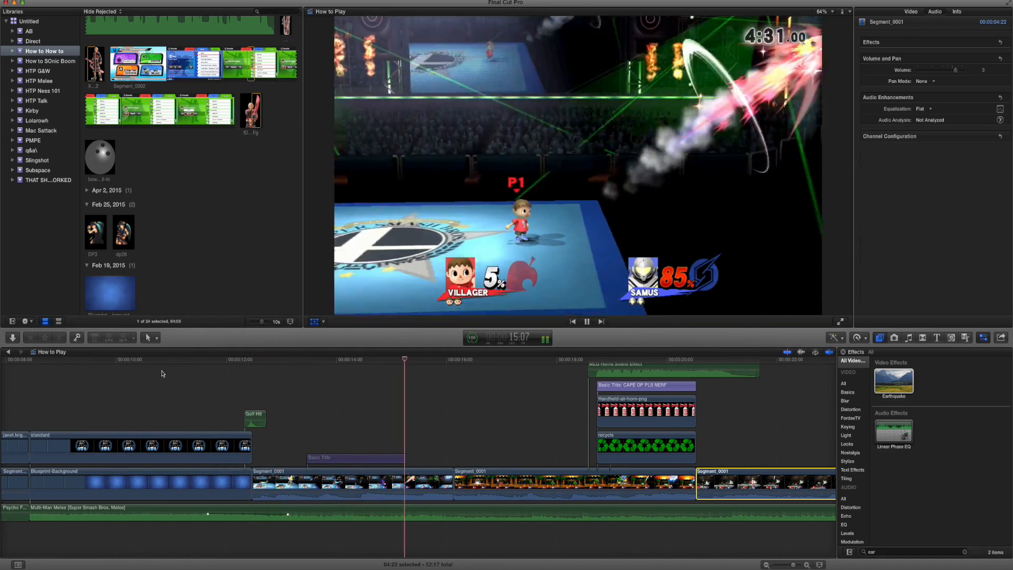
Reorder the gameplay clips with their attachments so the Shulk fight follows the Villager clip and the Mario cape clip precedes Captain Falcon.
key(space)
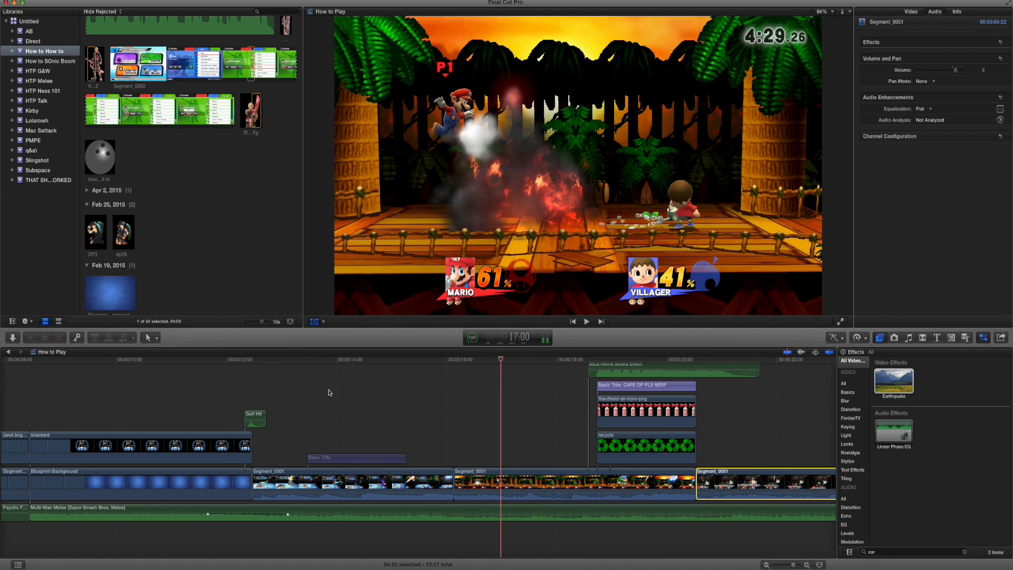
scroll(317, 395, left, 5)
scroll(454, 412, right, 5)
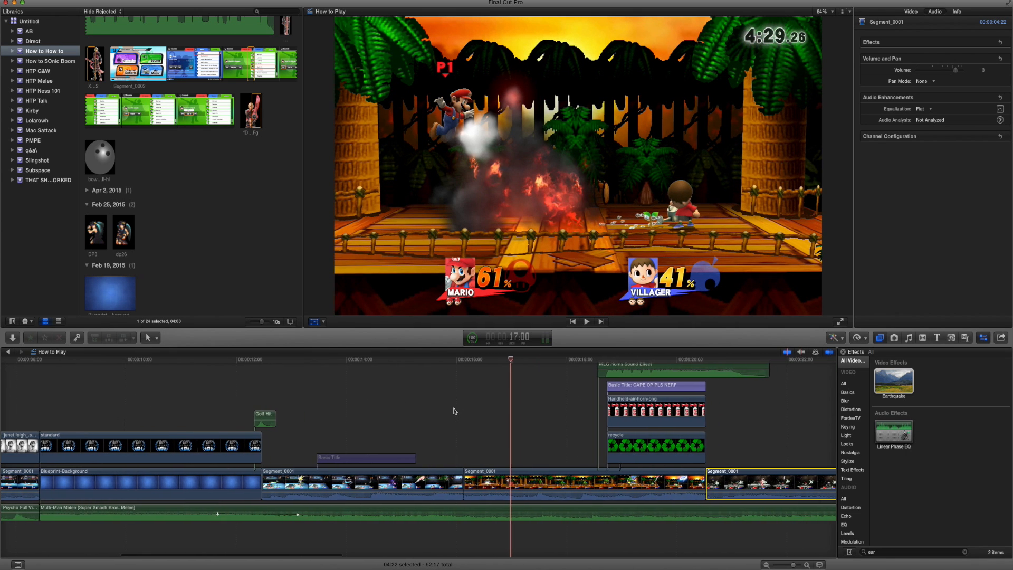
key(super+minus)
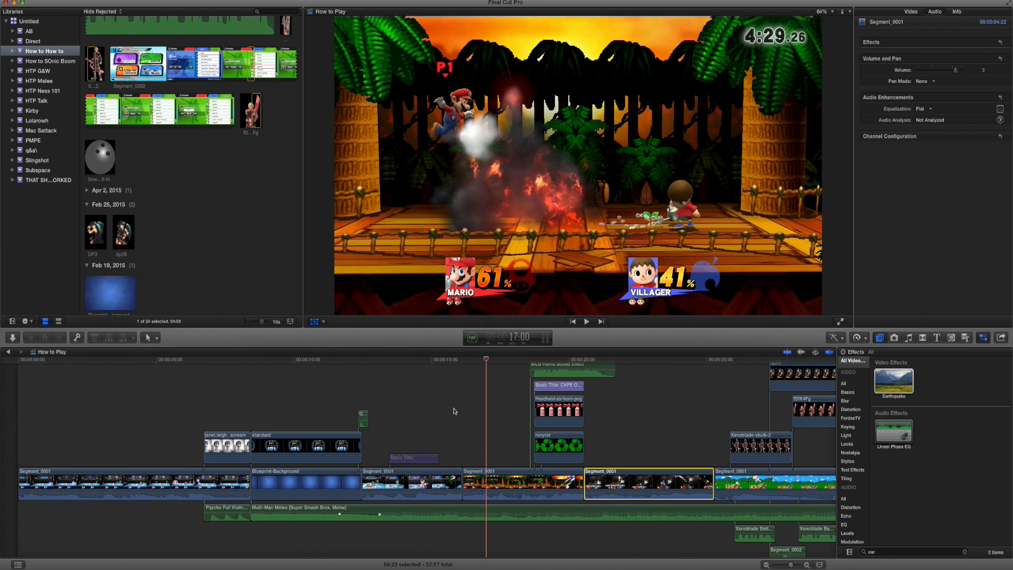
key(super+minus)
scroll(455, 412, up, 2)
click(273, 431)
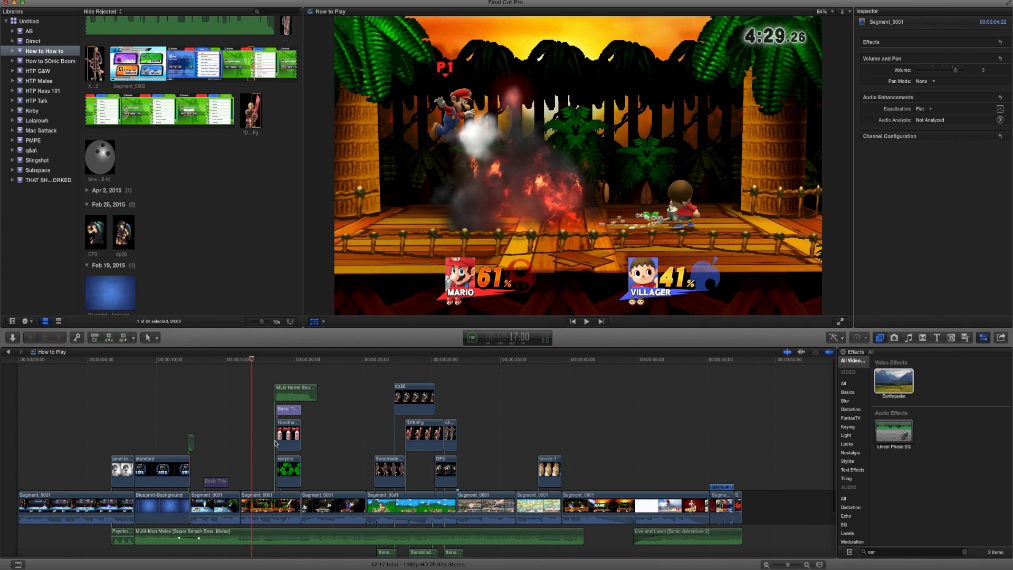
click(264, 505)
drag(462, 512, 430, 511)
drag(263, 508, 378, 510)
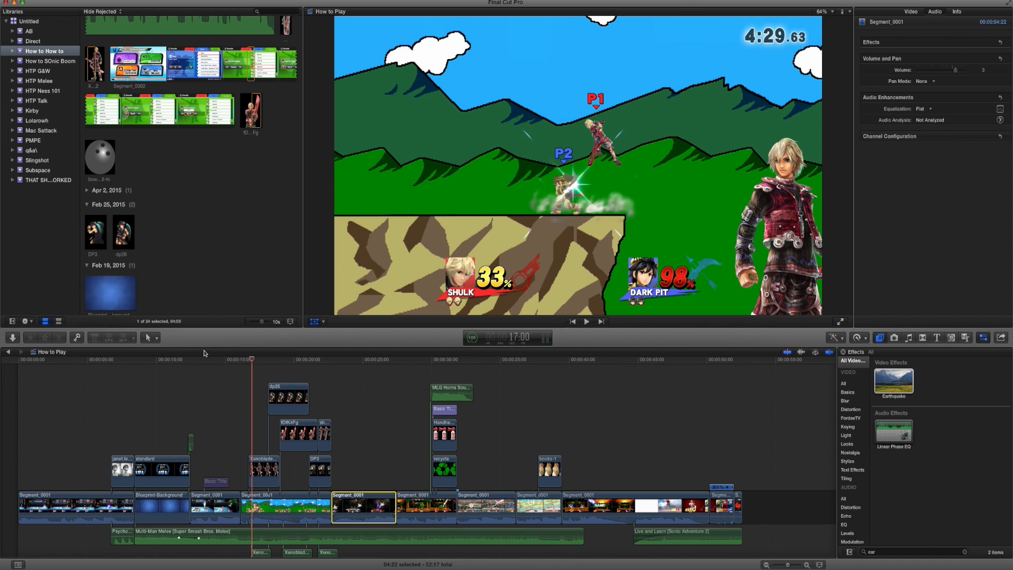
Play back the lead-in to the moved Shulk clip, and go to 5:06 in the opening Villager versus Samus clip.
click(188, 359)
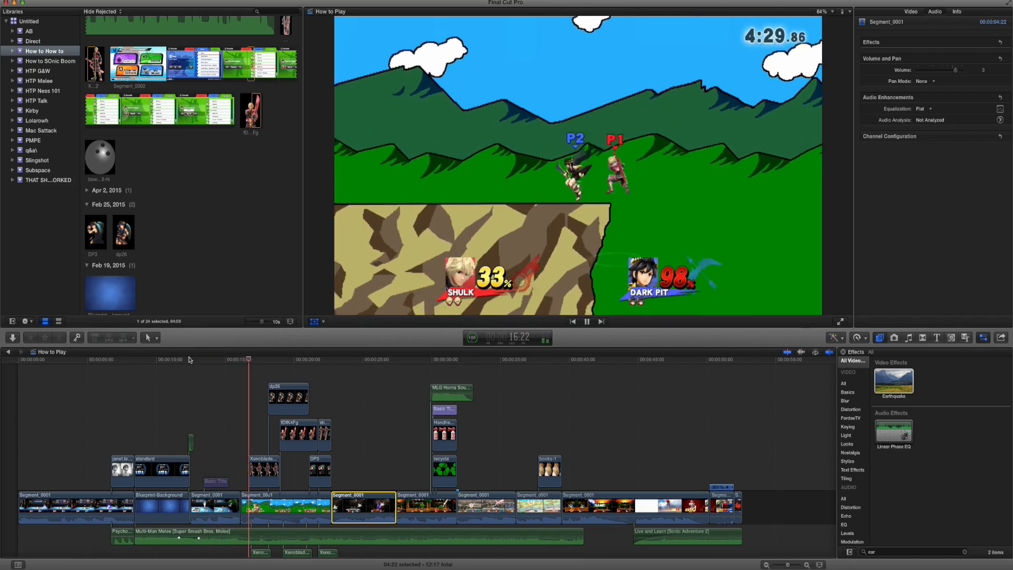
click(90, 359)
key(super+equal)
scroll(159, 393, left, 3)
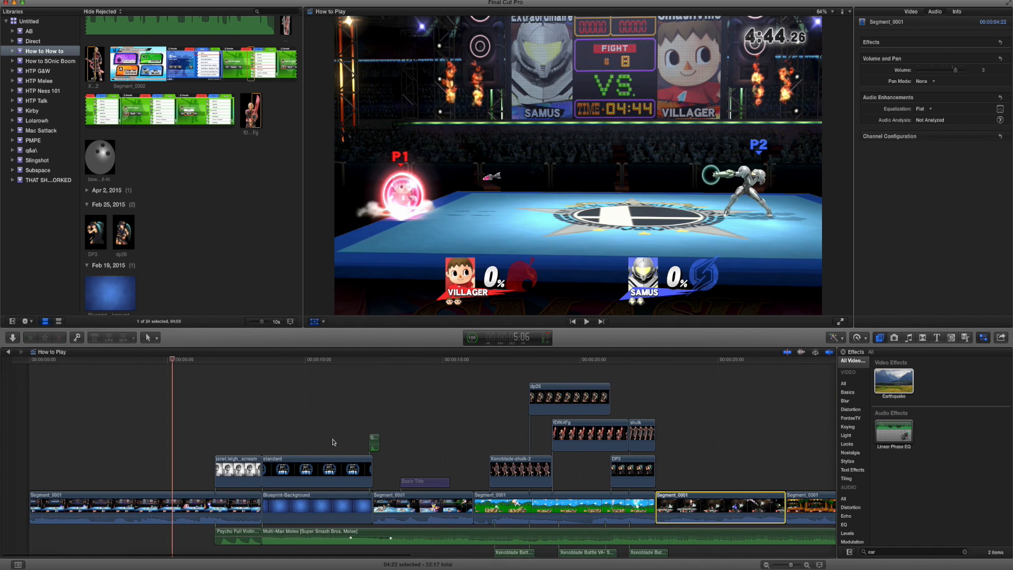
Move the Basic Title over the opening Villager versus Samus clip and style it in RuneScape UF with a black outline.
drag(407, 482, 107, 470)
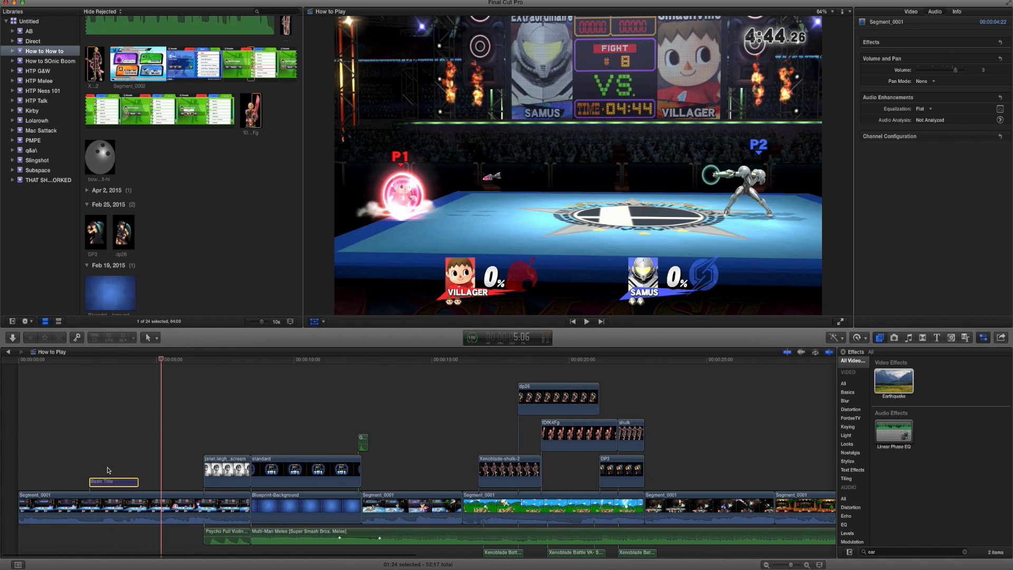
click(108, 359)
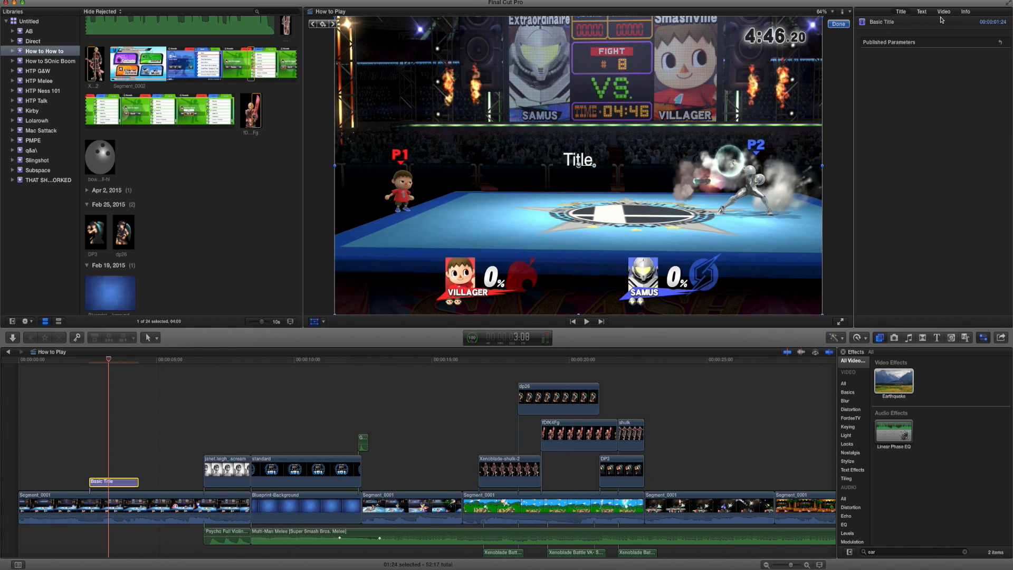
click(922, 12)
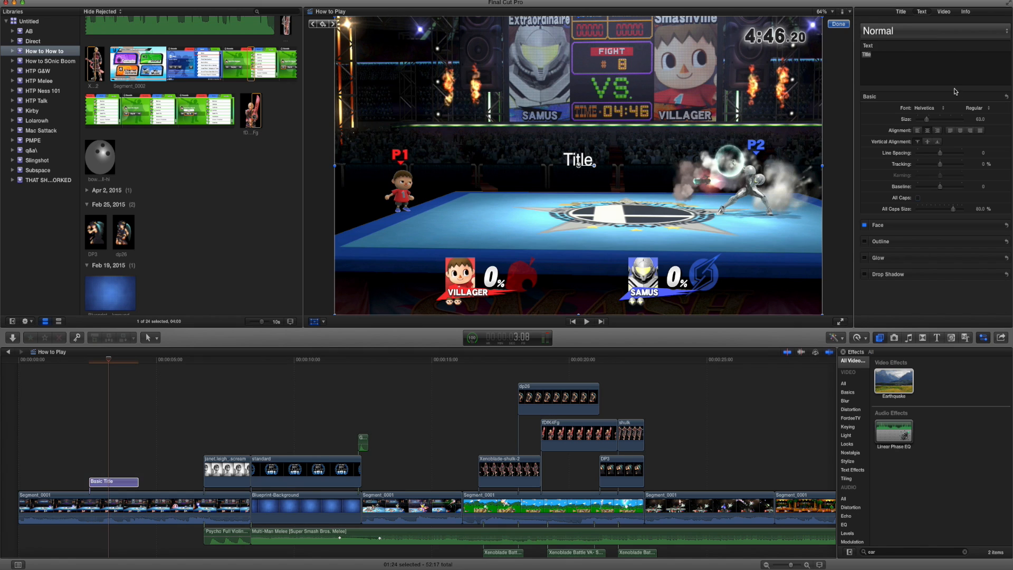
click(933, 109)
click(933, 110)
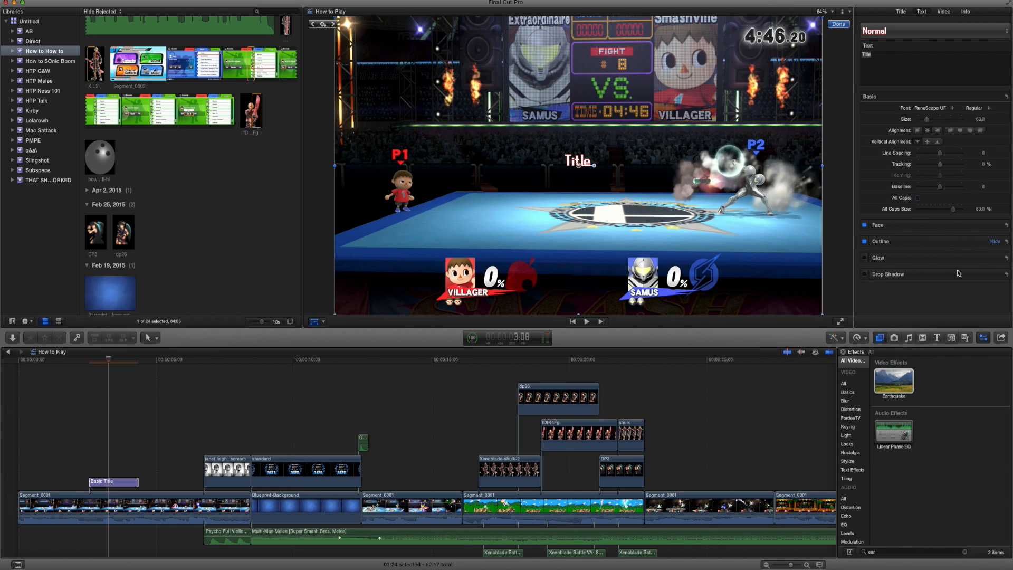
click(932, 264)
click(988, 353)
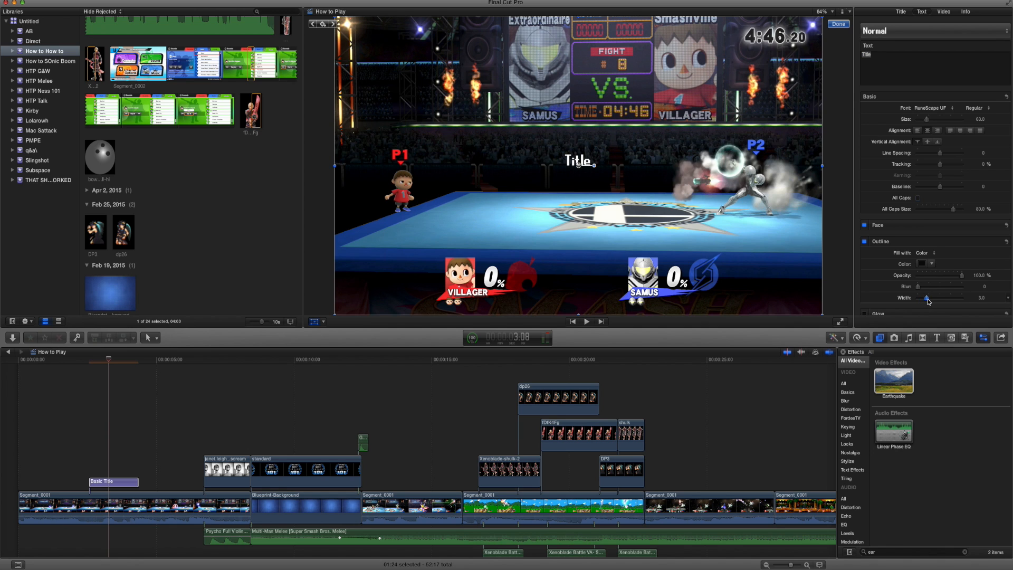
click(837, 25)
Move the styled title to the start of the timeline and put the disabled spare title above the blueprint background section.
click(19, 359)
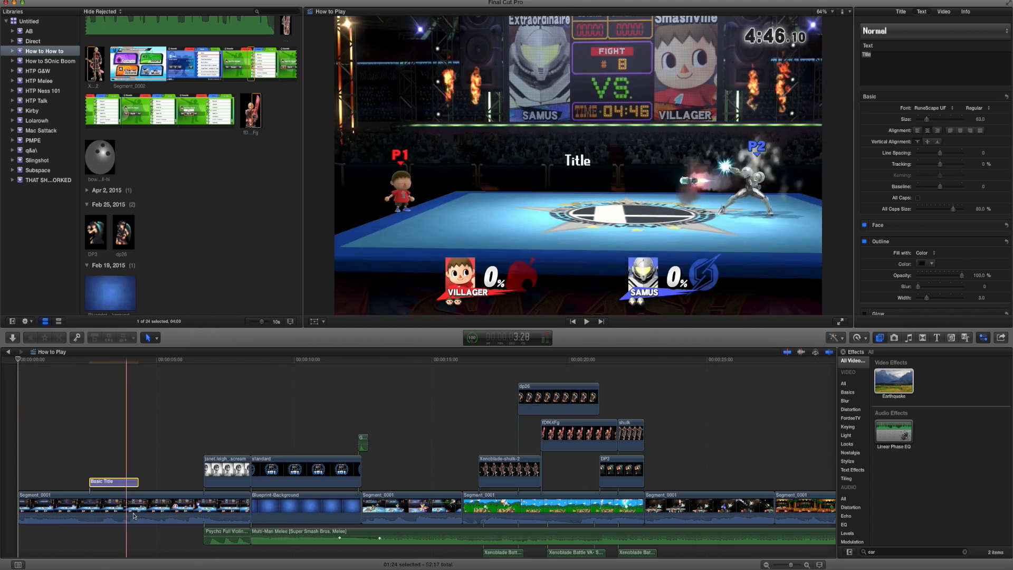
drag(115, 482, 43, 481)
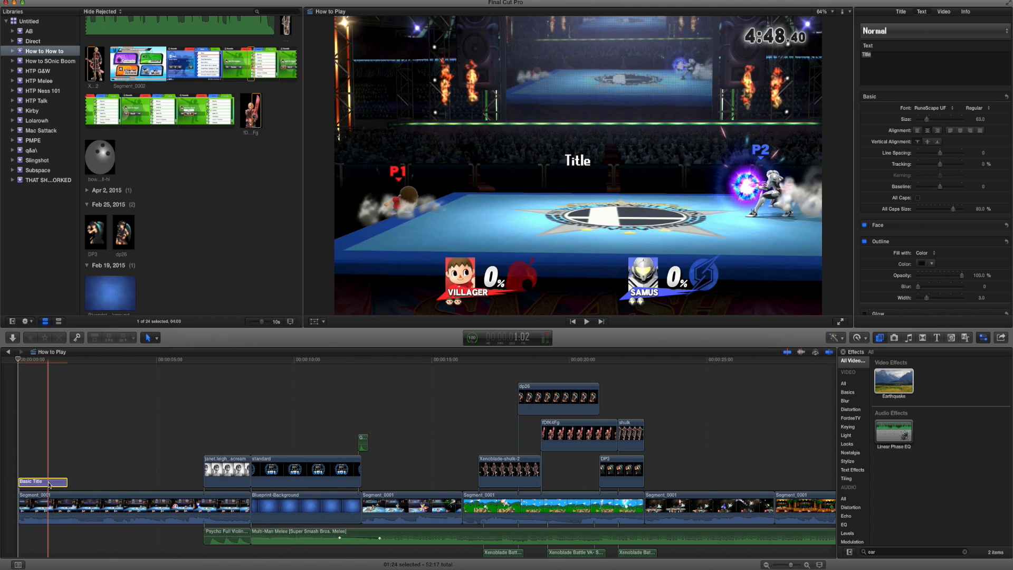
drag(246, 422, 276, 442)
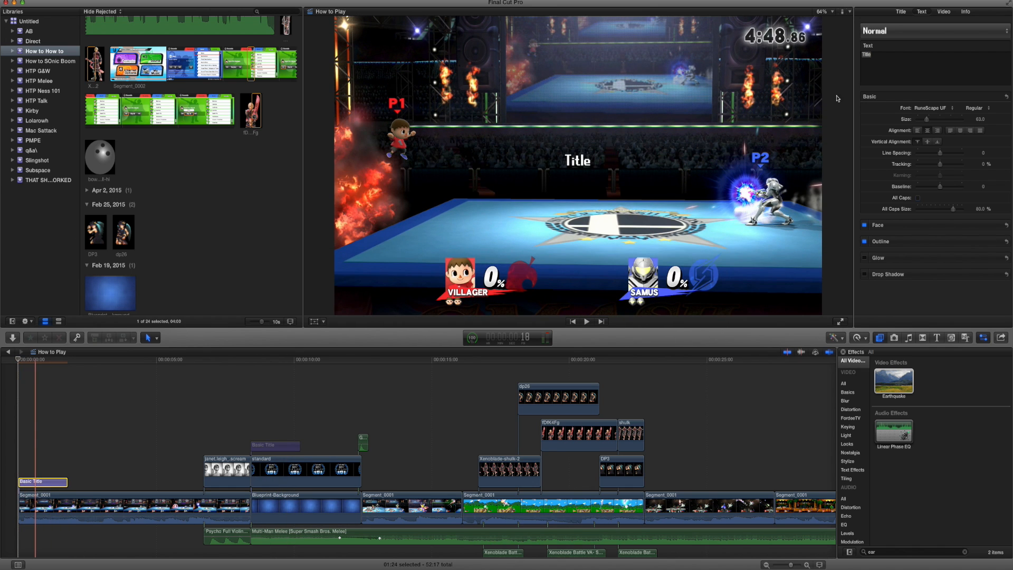
Set the opening title's text to "hey" and keyframe its position to follow Villager's head.
drag(836, 47, 836, 49)
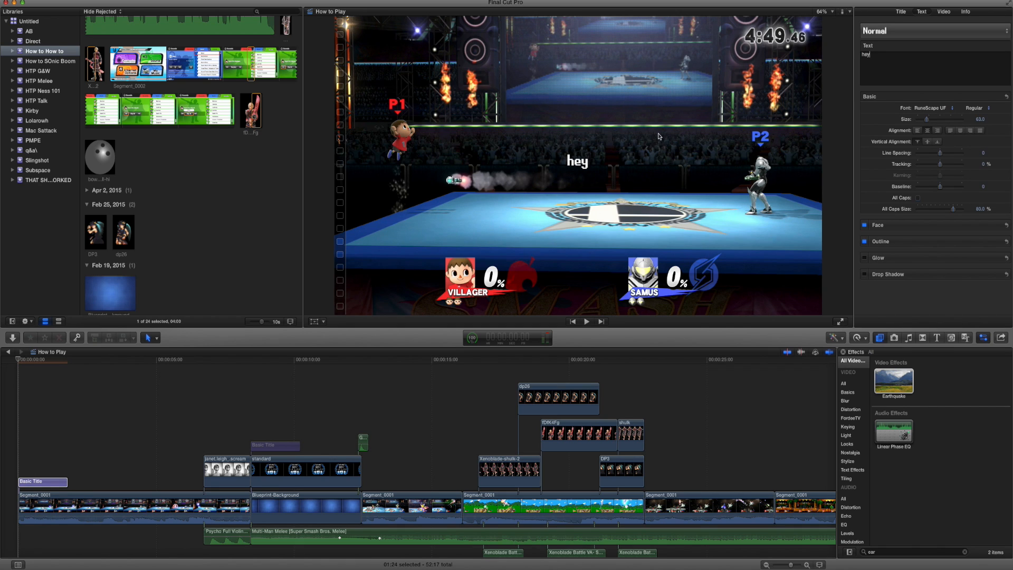
click(315, 322)
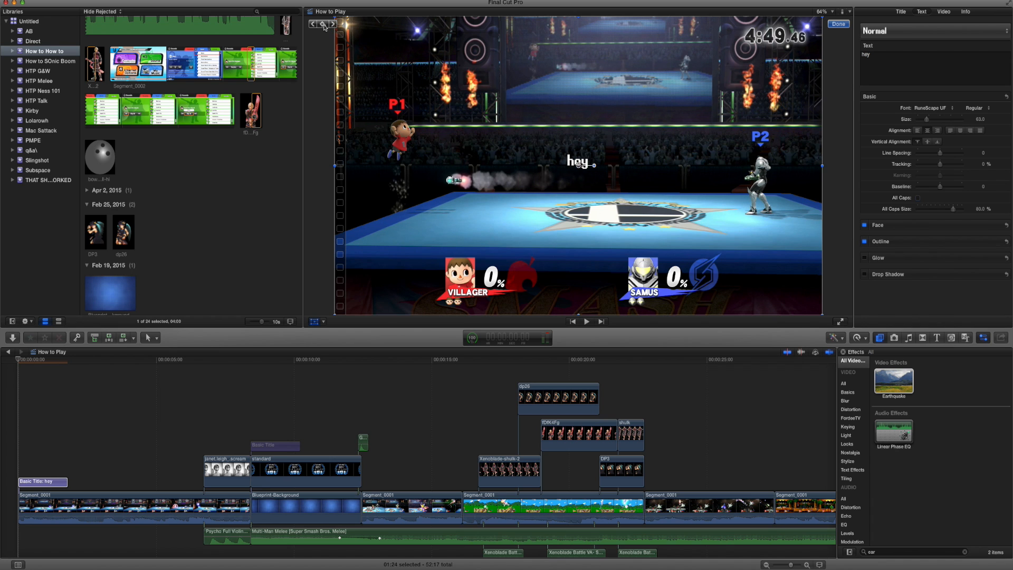
drag(585, 216, 434, 187)
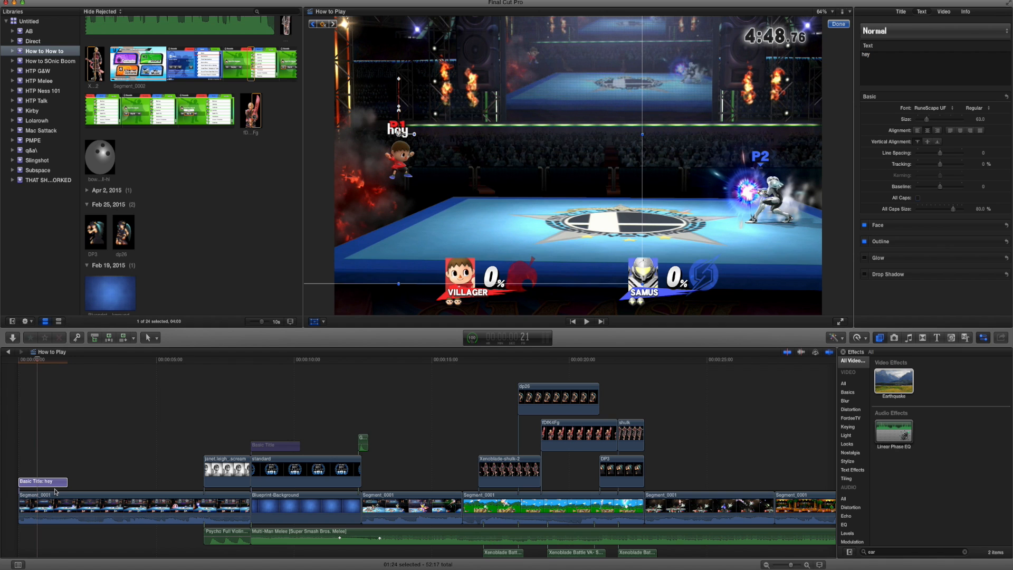
Trim the "hey" title to end at 0:21.
drag(64, 483, 40, 484)
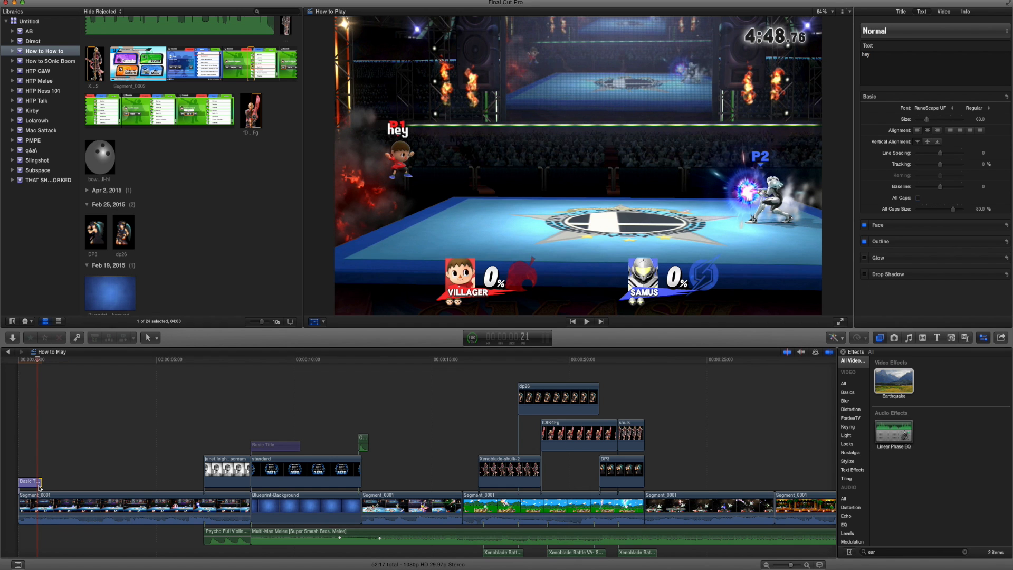
key(super+equal)
key(super+equal)
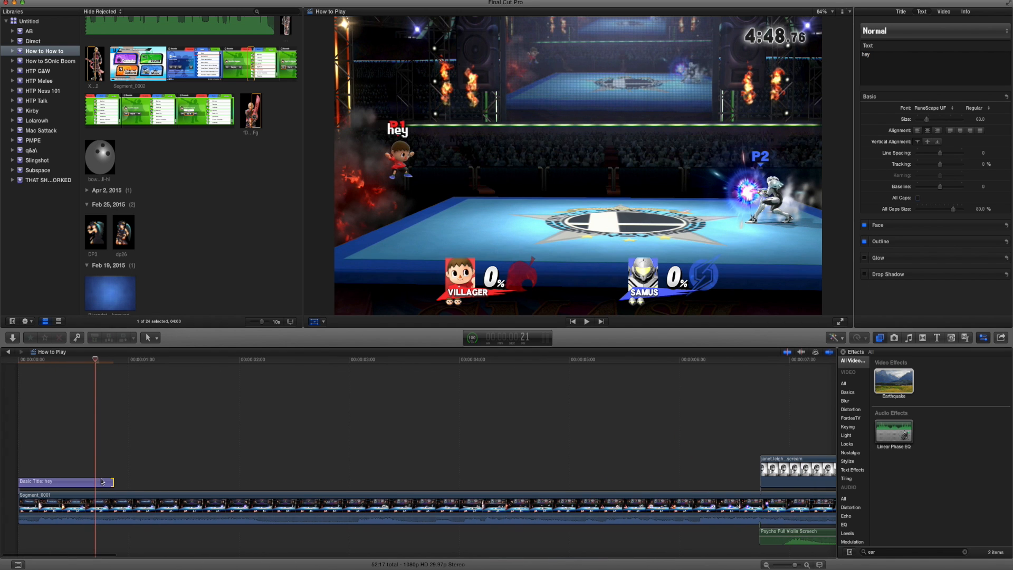
drag(112, 483, 82, 493)
Paste a copy of the styled title at 0:28 and set its text to "come here often".
drag(99, 360, 124, 368)
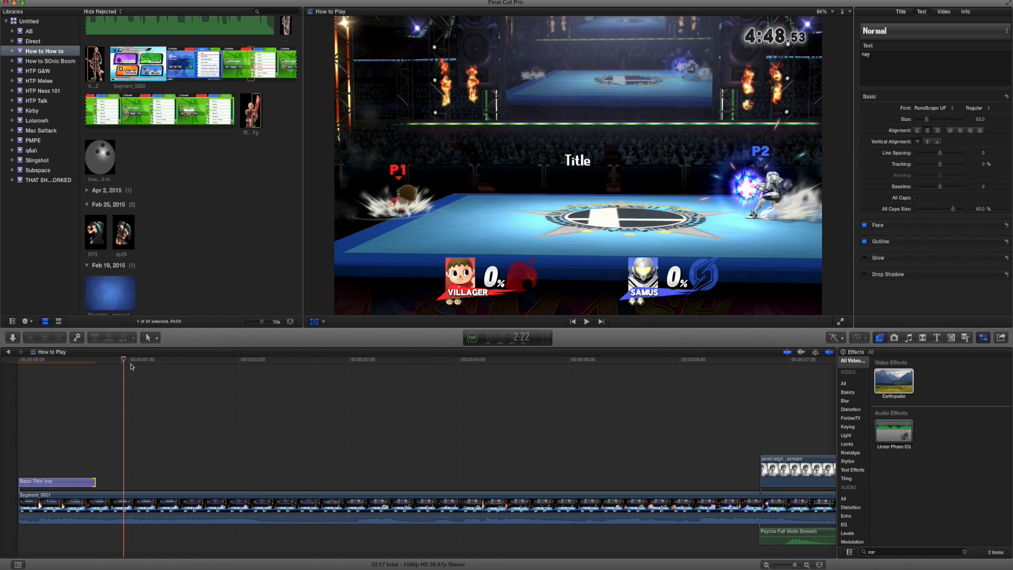
key(ctrl+t)
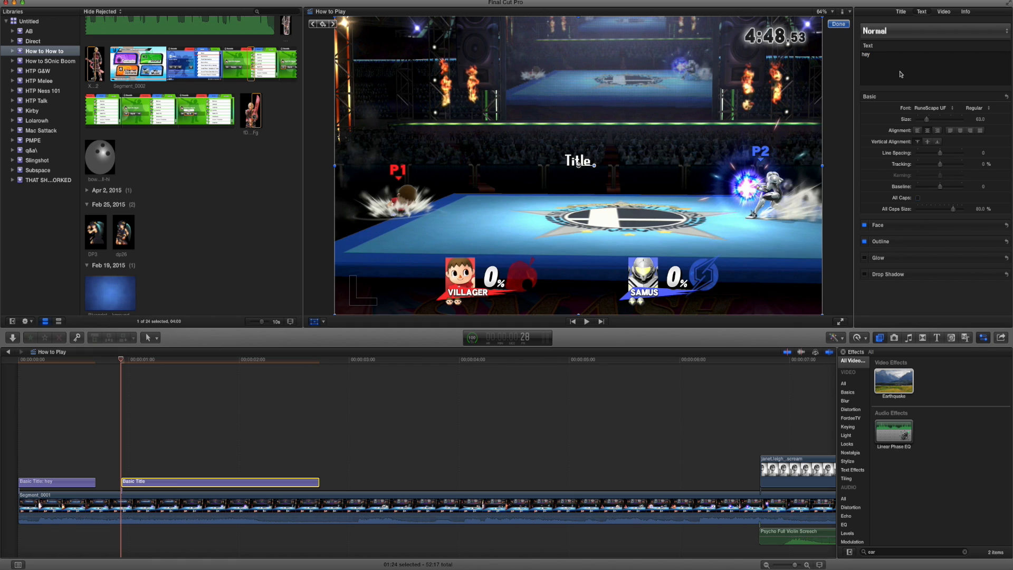
text(come here often)
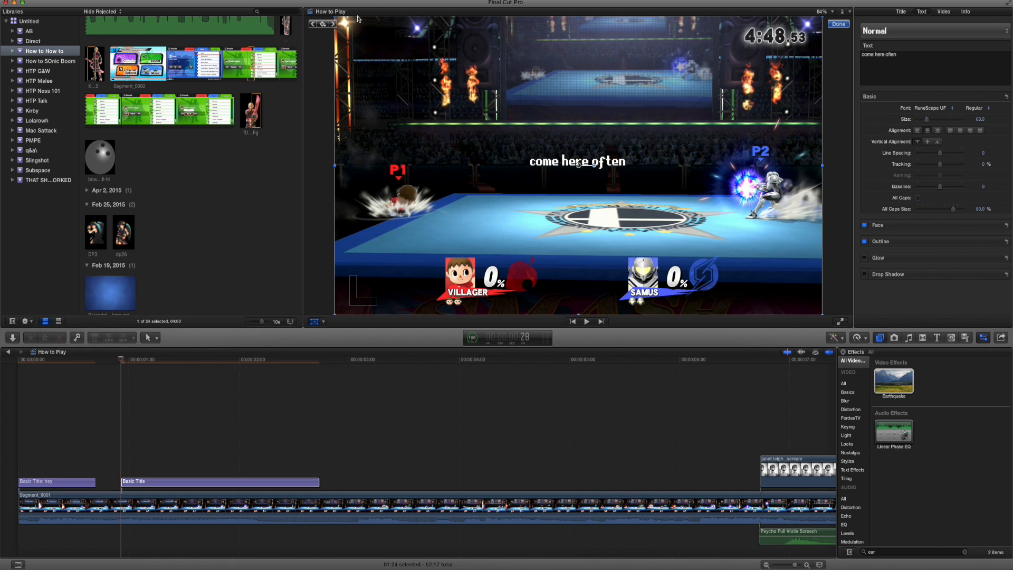
Keyframe the "come here often" title's position to follow Villager up to 2:01 and trim the title to end there.
drag(569, 233, 507, 252)
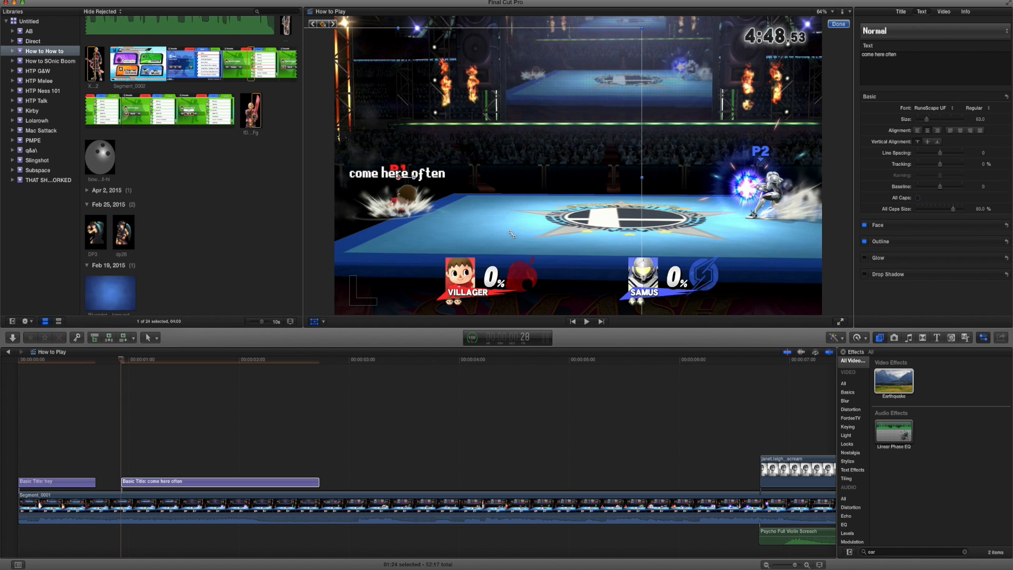
key(Right)
key(Right)
key(Right)
key(Right)
key(Right)
key(Right)
key(Right)
drag(508, 236, 510, 234)
key(Right)
key(Right)
key(Right)
key(Right)
key(Right)
key(Right)
key(Right)
key(Right)
key(Right)
key(Right)
key(Right)
key(Right)
key(Right)
key(Right)
key(Right)
key(Right)
key(Right)
key(Right)
key(Right)
key(Right)
key(Right)
key(Right)
key(Right)
key(Right)
key(Right)
key(Right)
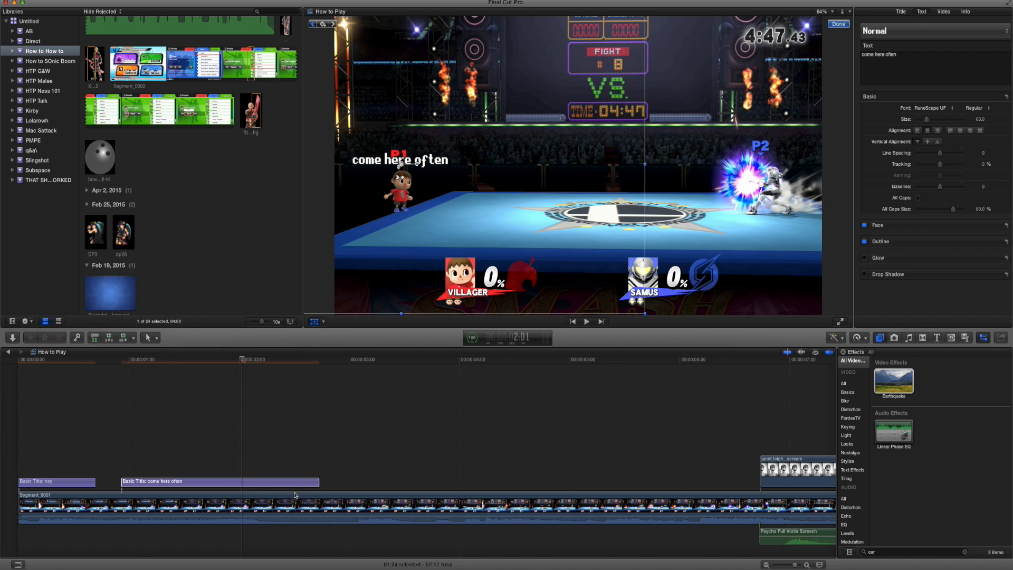
drag(409, 263, 410, 263)
drag(318, 482, 242, 482)
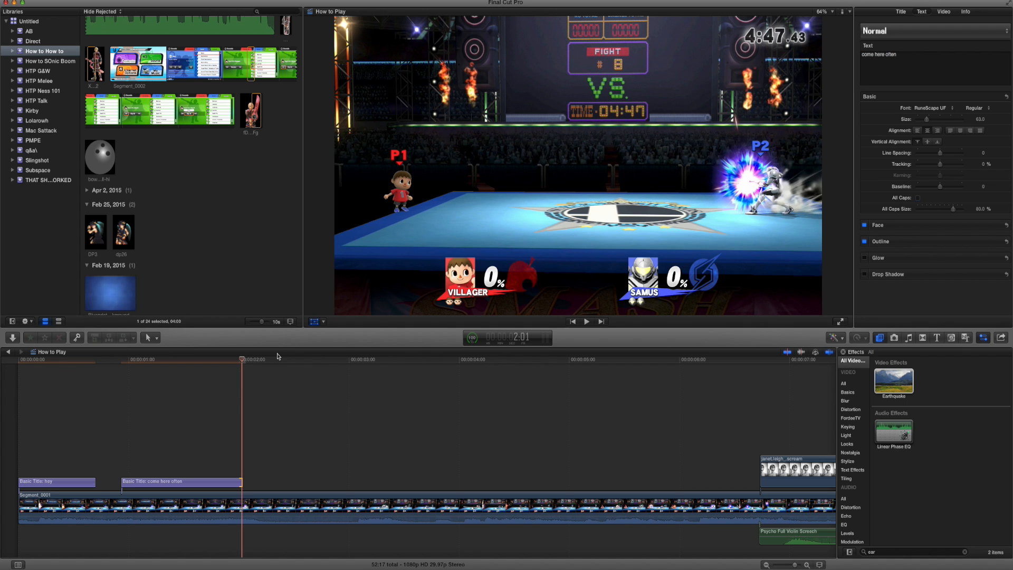
Add another styled title at 3:04 with the three-line text "is this really / you strategy / against villager".
drag(281, 363, 364, 369)
key(ctrl+t)
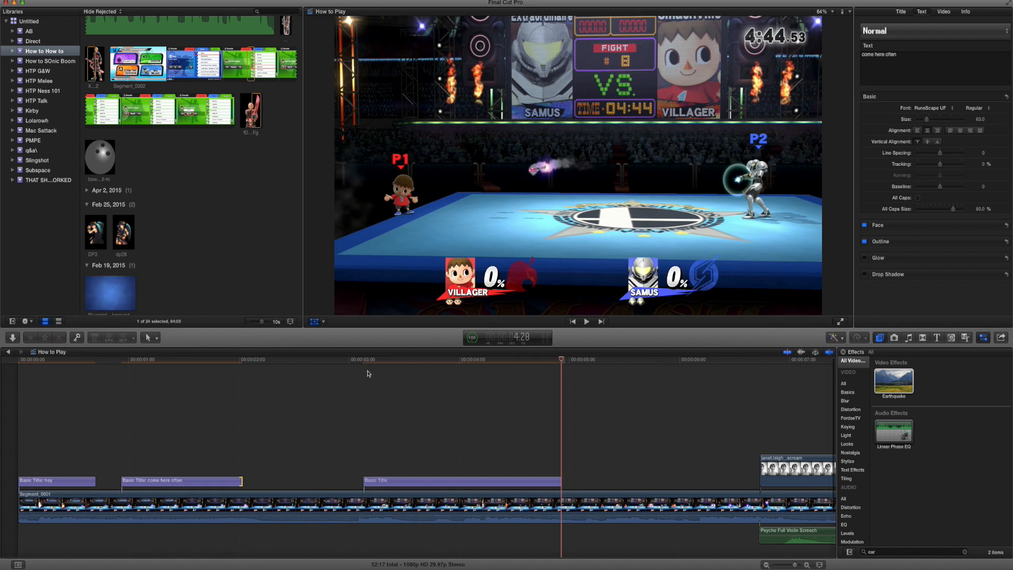
click(362, 362)
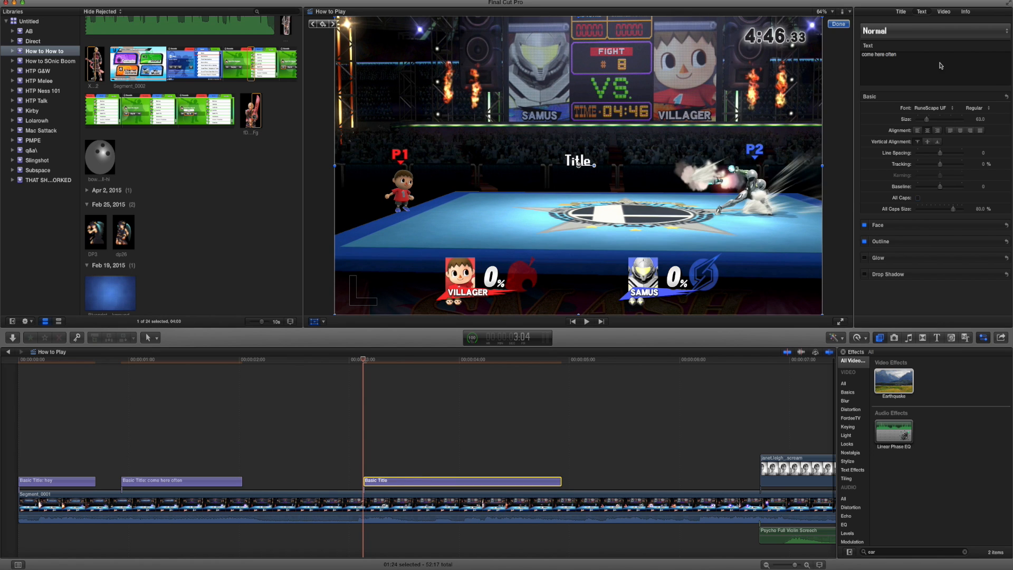
click(889, 64)
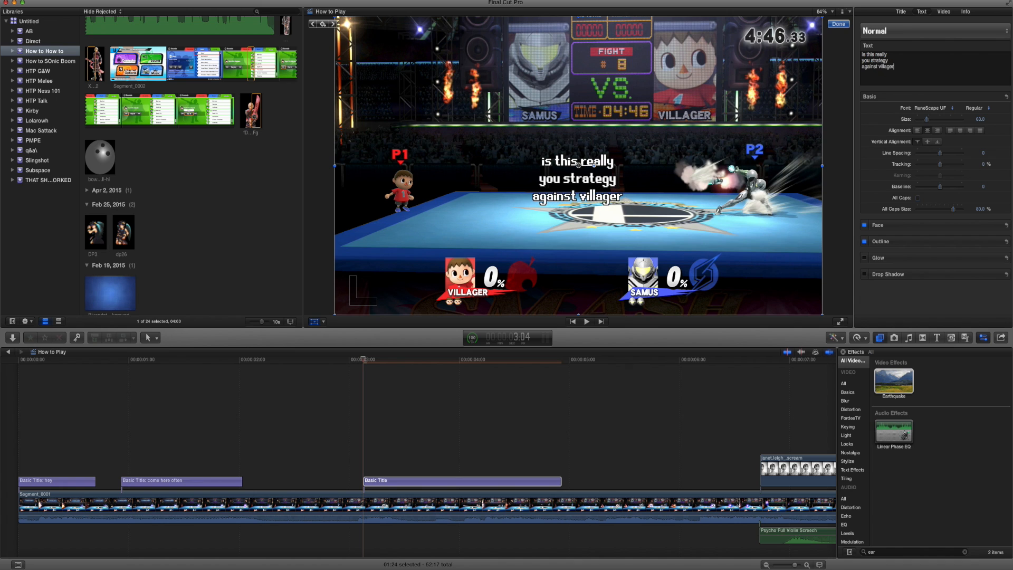
Keyframe the three-line title's position so it stays above Villager through his jump and landing, from 3:04 to the title's end.
drag(577, 180, 405, 145)
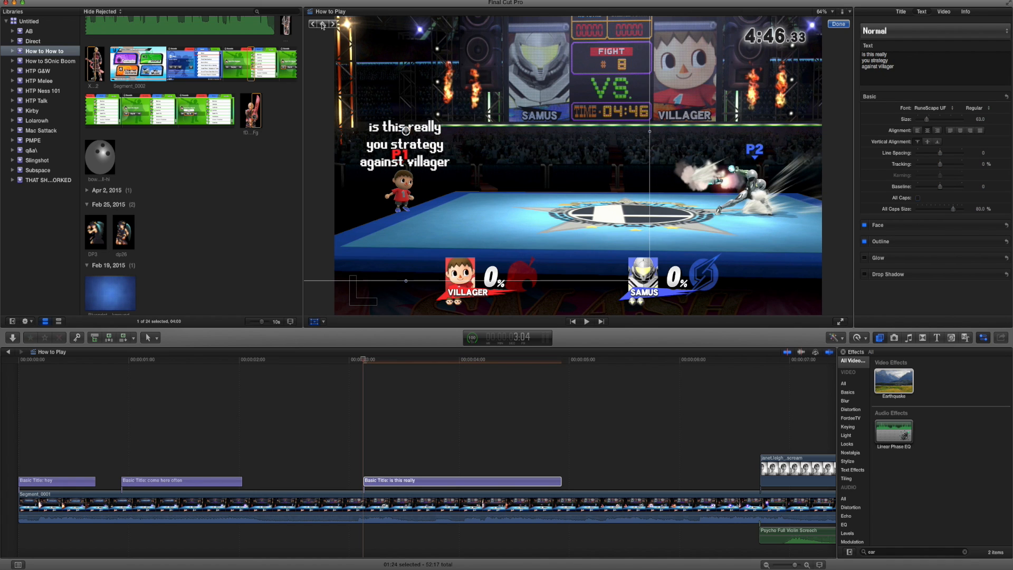
key(Right)
key(Right)
key(Right)
key(Right)
key(Right)
key(Right)
key(Right)
key(Right)
drag(493, 205, 487, 157)
key(Right)
key(Right)
key(Right)
key(Right)
key(Right)
key(Right)
key(Right)
key(Right)
key(Right)
key(Right)
key(Right)
key(Right)
key(Right)
key(Right)
key(Right)
key(Right)
key(Right)
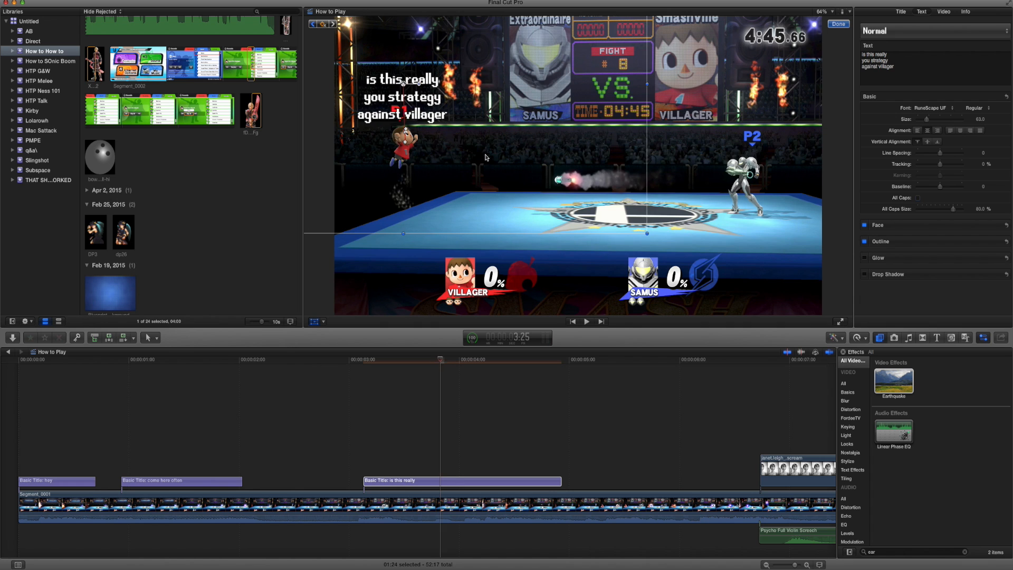
key(Right)
drag(495, 196, 491, 172)
key(Right)
key(Right)
key(Right)
key(Right)
key(Right)
key(Right)
key(Right)
key(Right)
key(Right)
key(Right)
key(Right)
key(Right)
key(Right)
key(Right)
key(Right)
key(Right)
key(Right)
key(Right)
key(Right)
key(Right)
key(Right)
key(Right)
key(Right)
key(Right)
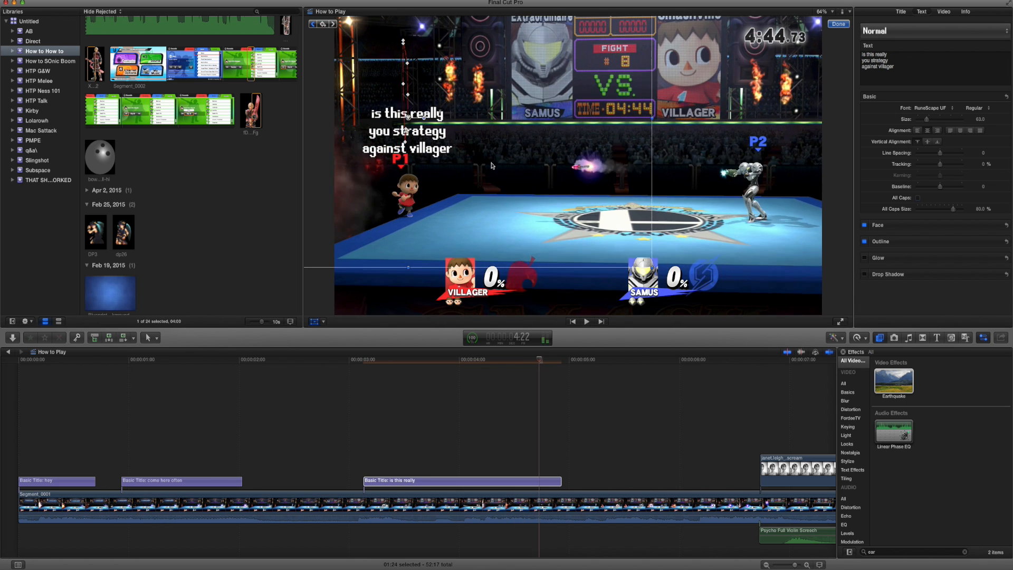
key(Right)
key(Right)
key(Right)
key(Right)
key(Right)
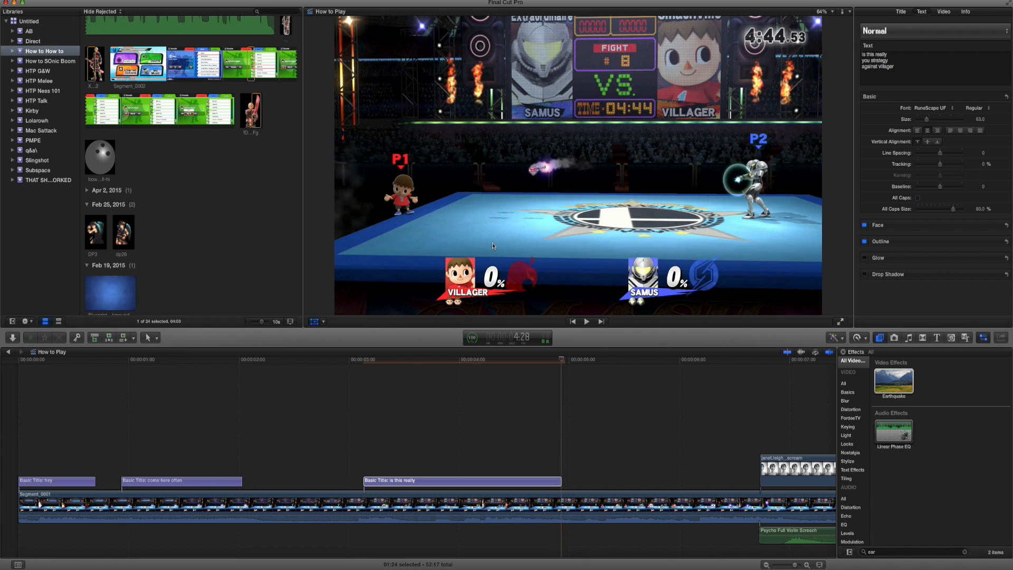
key(Left)
key(Left)
key(Left)
drag(489, 230, 489, 236)
Paste a styled title at 6:09 and set its text to "pocket like it's hot".
key(Right)
key(Right)
key(Right)
key(Right)
key(Right)
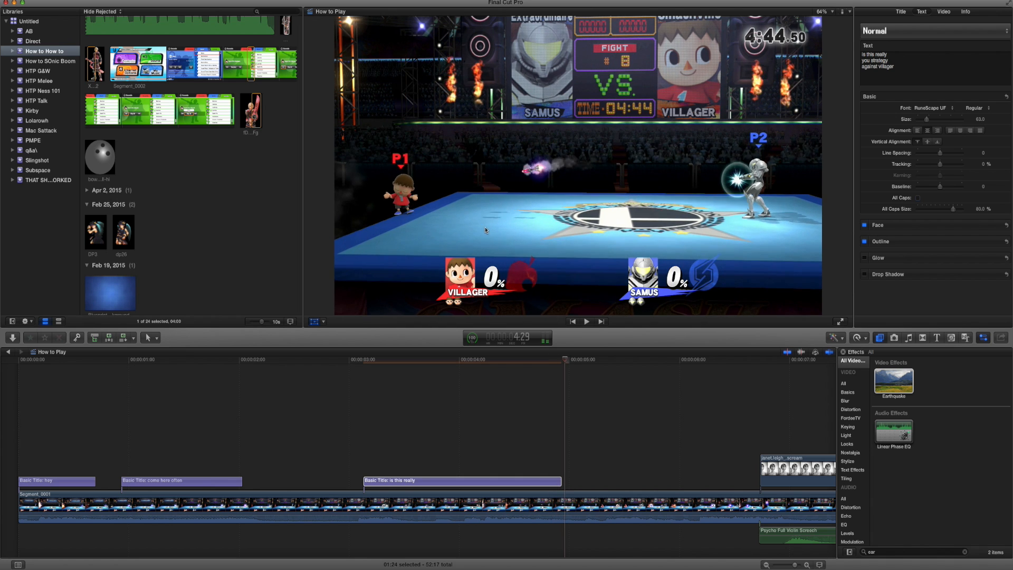
key(Right)
key(Right)
key(Right)
key(Right)
key(Right)
key(Right)
key(Right)
key(Right)
key(Right)
key(Right)
key(Right)
key(Right)
key(Right)
key(Right)
key(Right)
key(Right)
key(Right)
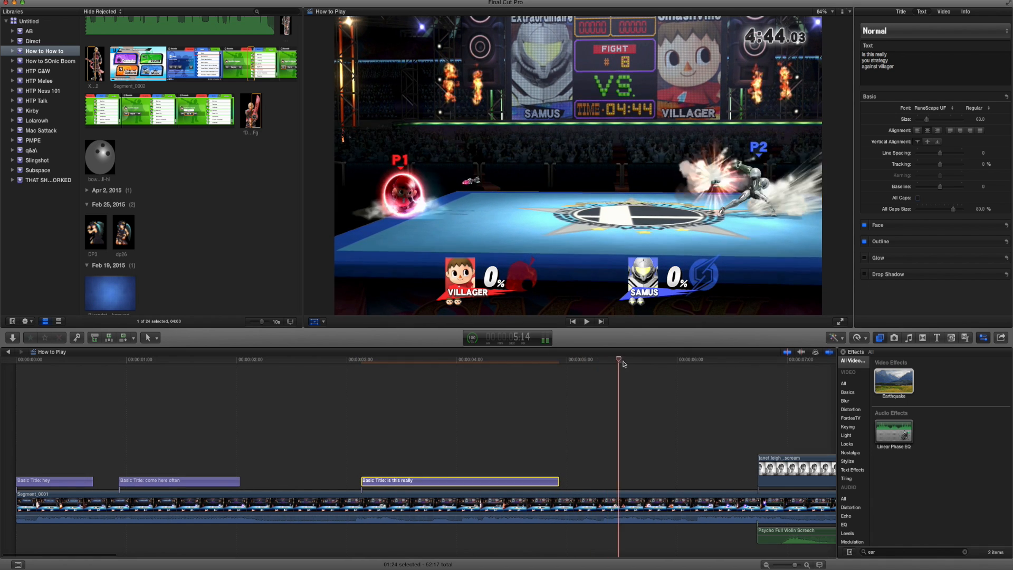
drag(646, 364, 711, 364)
key(super+v)
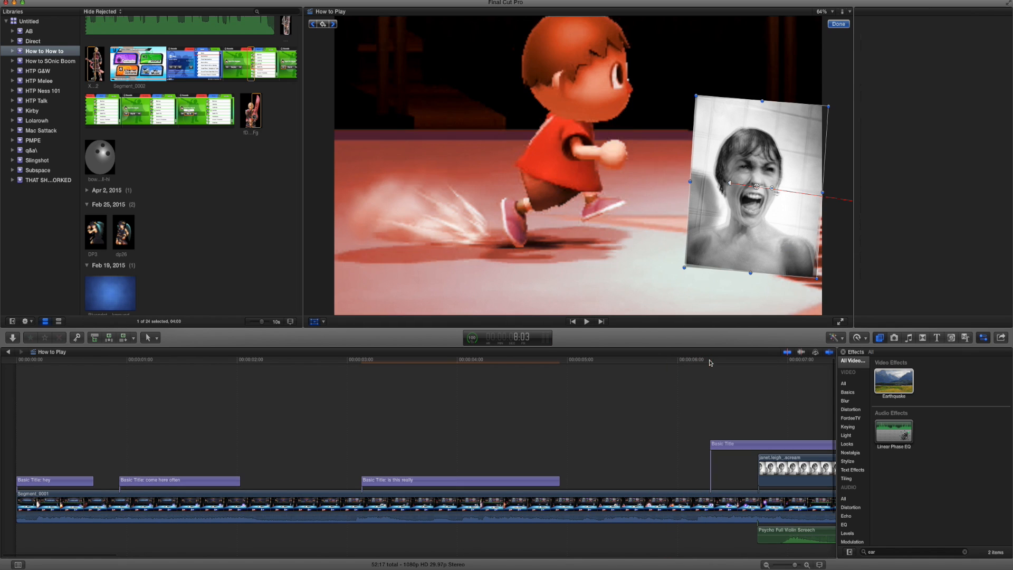
click(706, 379)
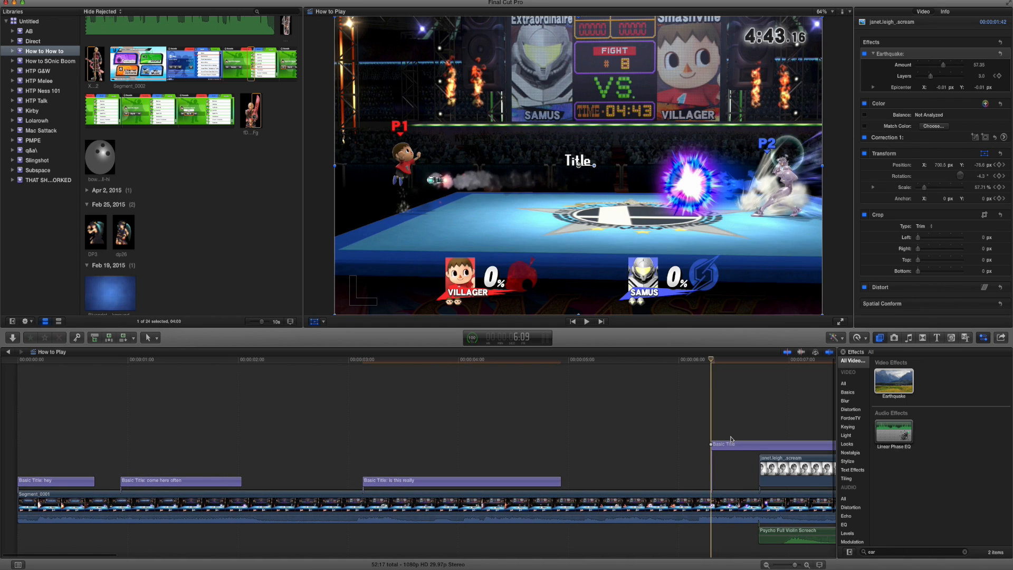
click(876, 55)
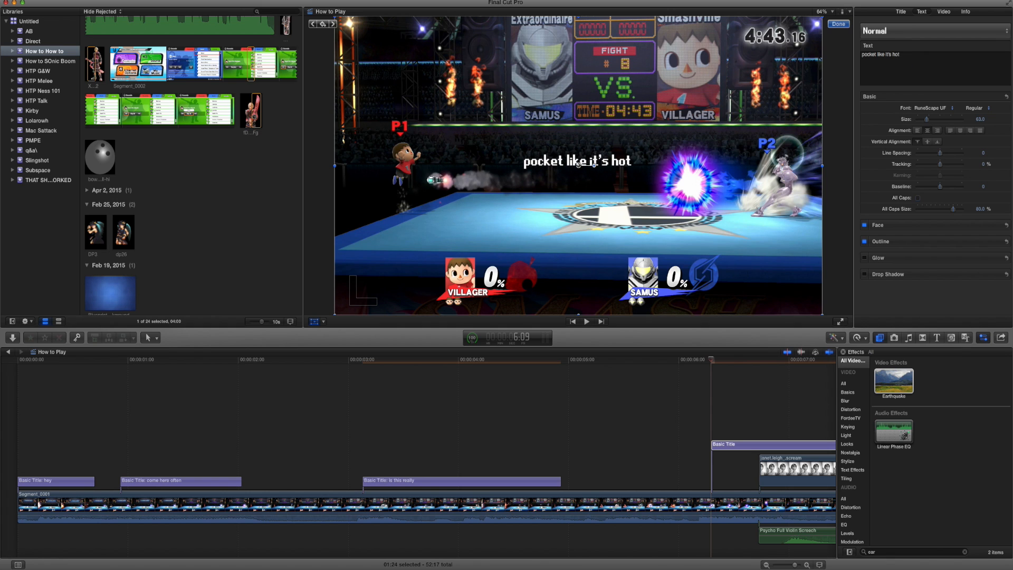
Keyframe the "pocket like it's hot" title's position to follow Villager into the zoom and trim it to end at 7:07.
drag(435, 197, 560, 158)
key(Right)
scroll(740, 423, right, 5)
scroll(739, 426, right, 2)
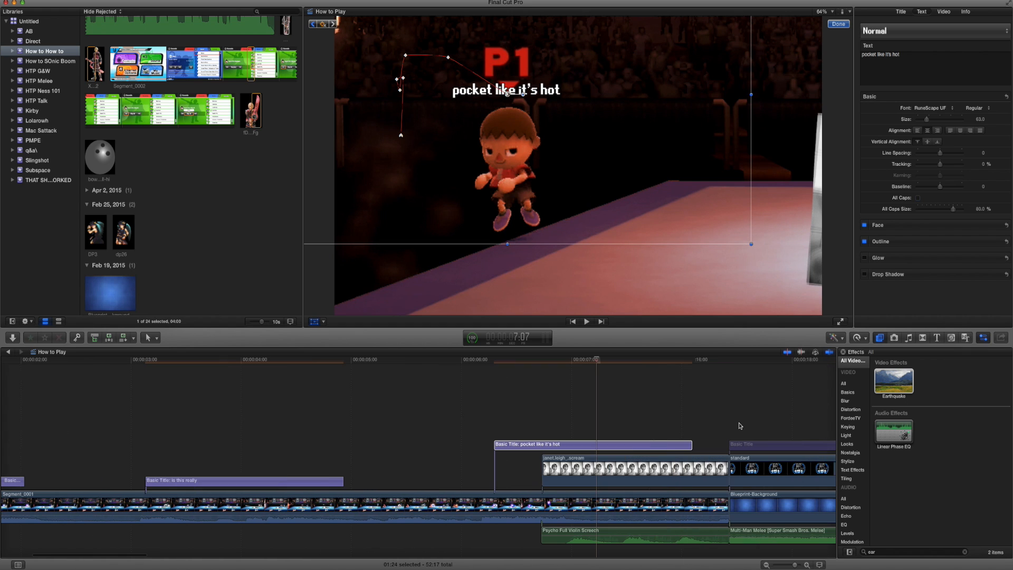
drag(690, 447, 597, 446)
Add a Hold speed segment to the opening Villager versus Samus clip at 7:07.
click(599, 505)
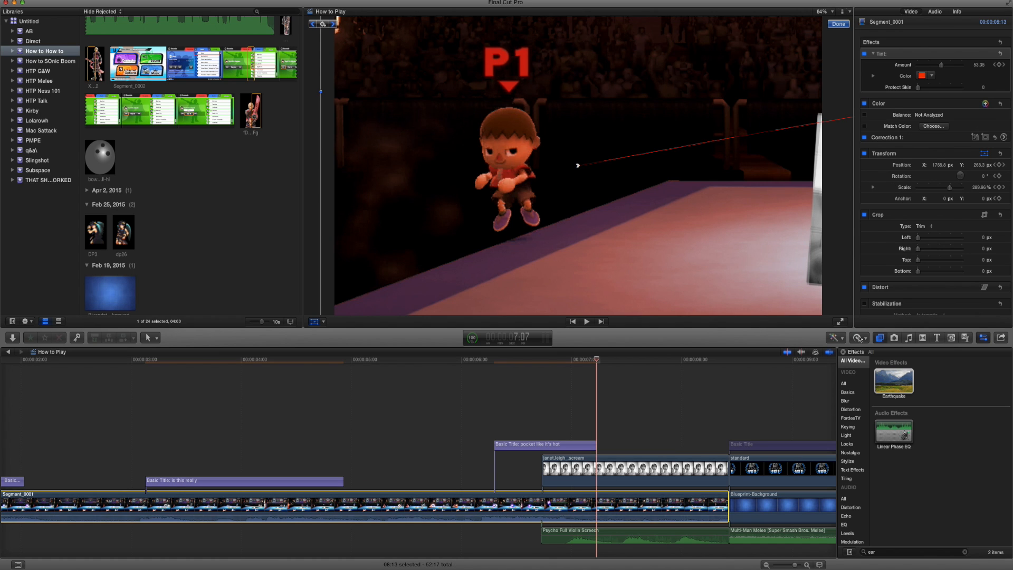
click(858, 339)
click(859, 339)
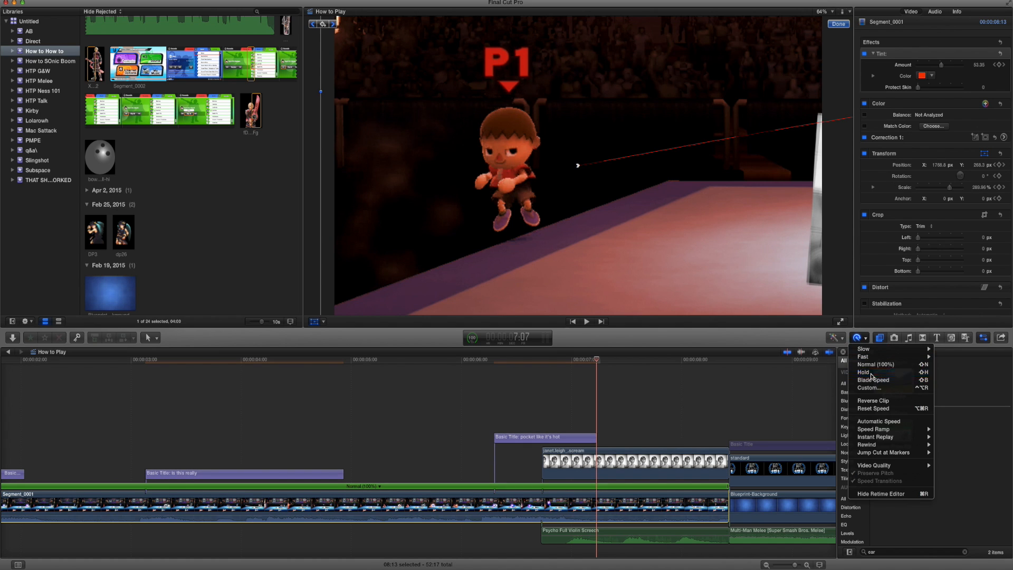
click(866, 381)
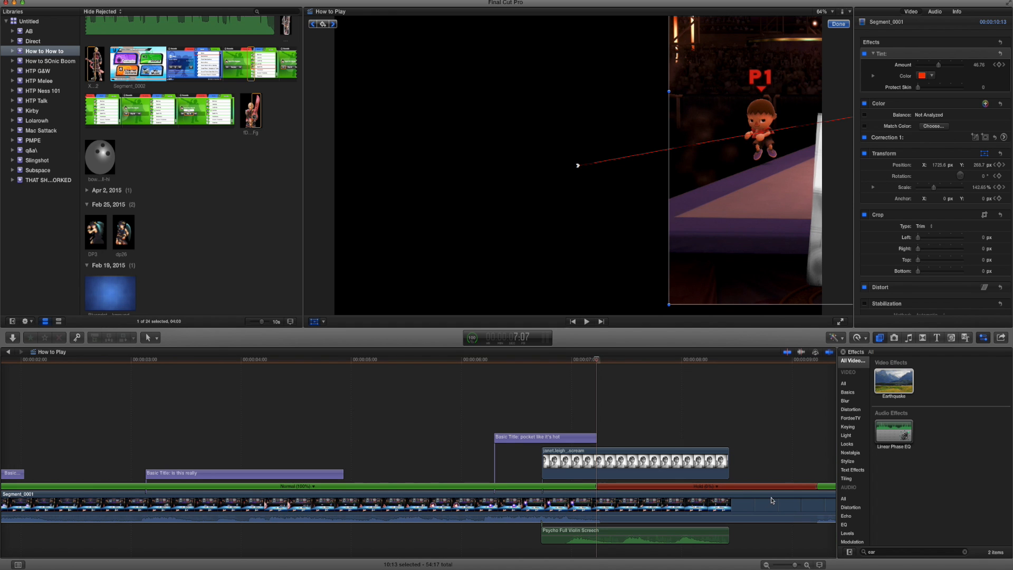
Split the WOMBO COMBO!!!! audio under the Villager versus Samus combo at about 14:03 and move its second part above the intro.
scroll(607, 512, right, 6)
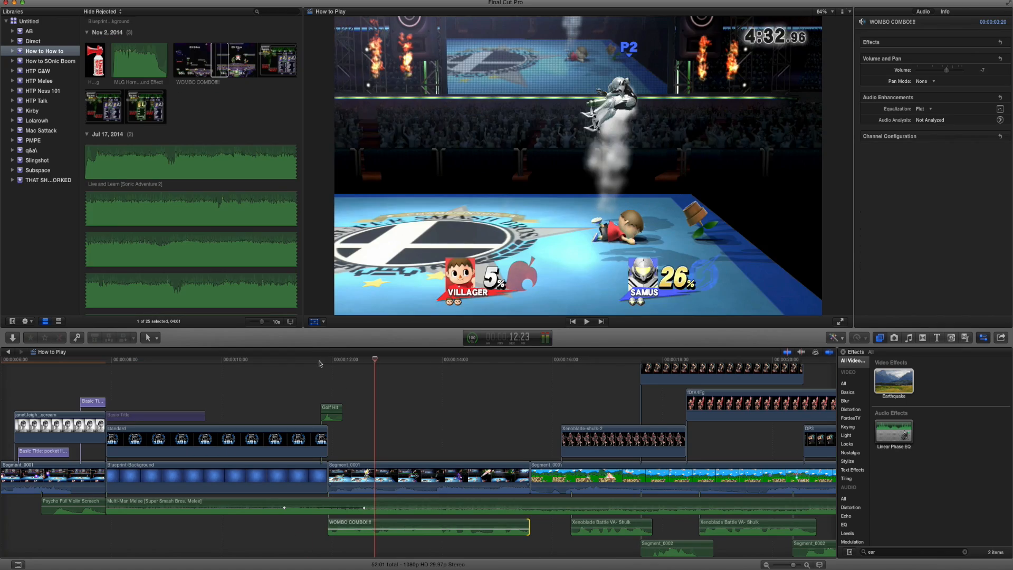
click(319, 361)
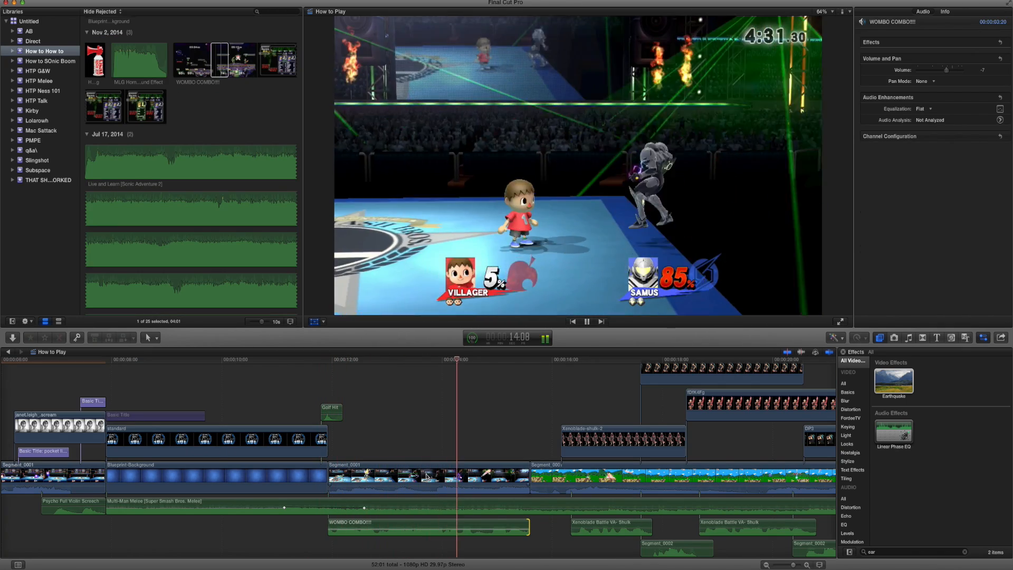
key(space)
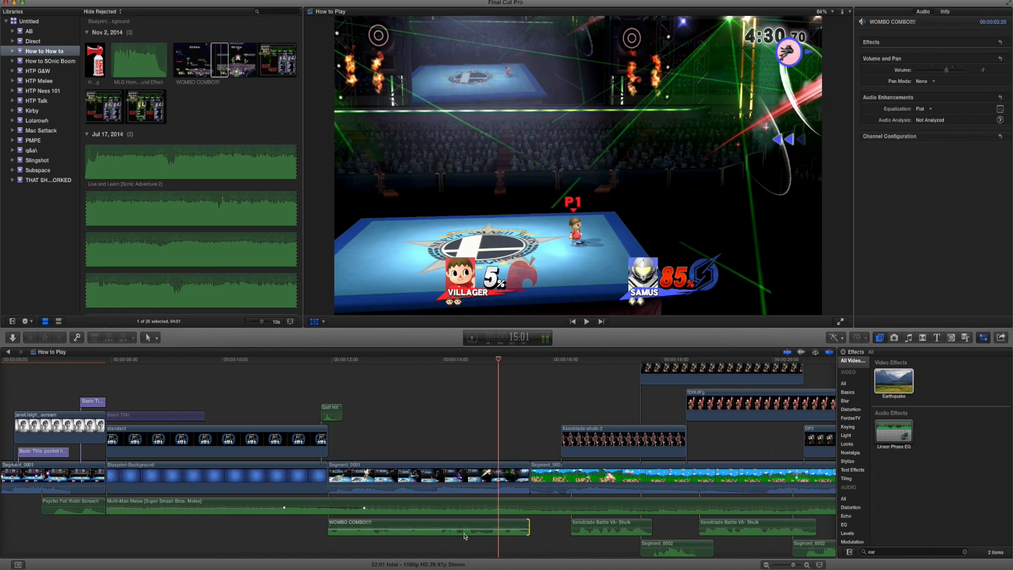
click(345, 360)
key(space)
scroll(353, 367, left, 2)
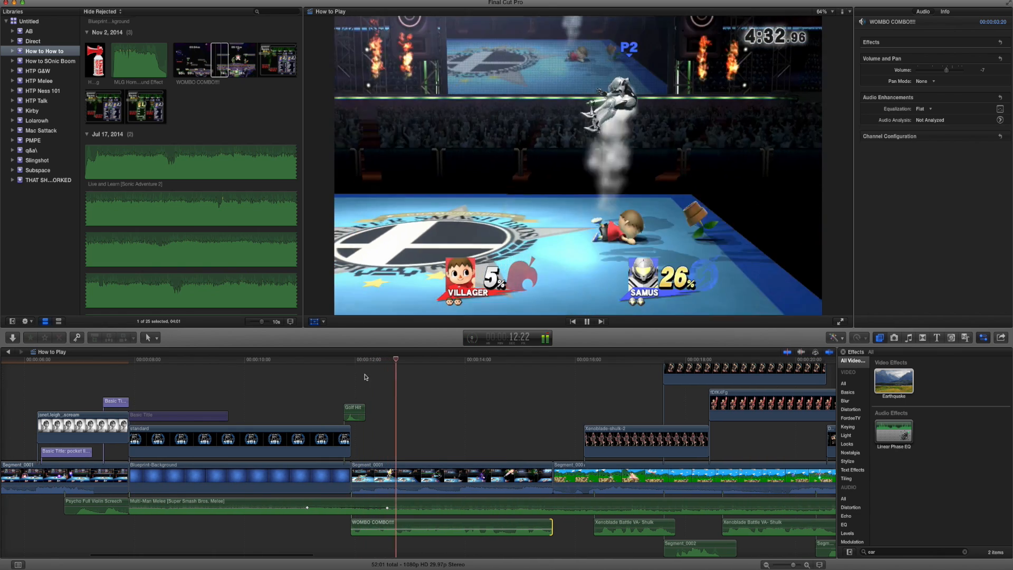
key(space)
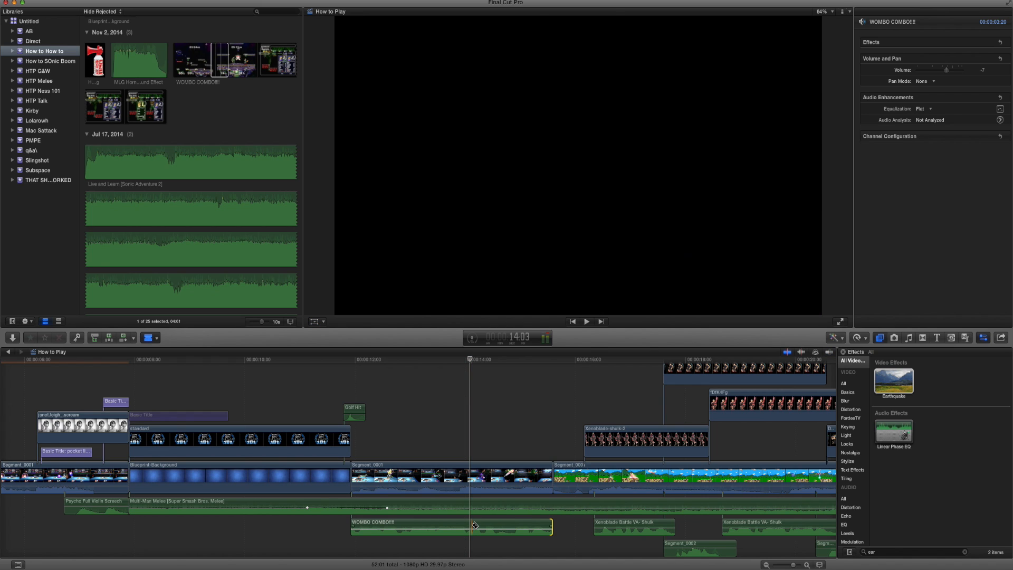
click(475, 526)
key(super+4)
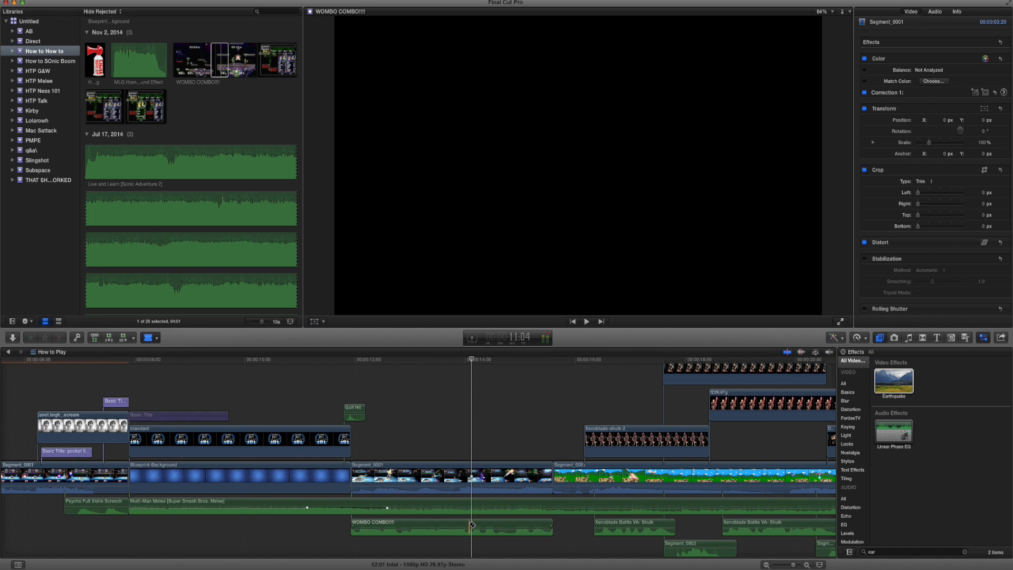
key(a)
drag(487, 525, 244, 401)
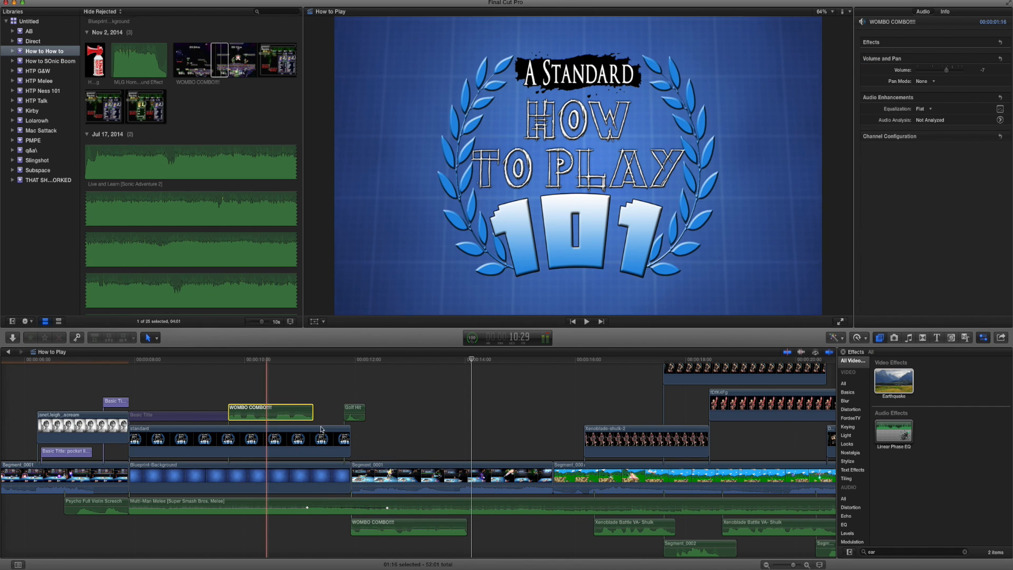
Retrim the detached WOMBO COMBO!!!! part to its later audio and place it directly after the first part, ending with the combo clip.
drag(314, 412, 517, 420)
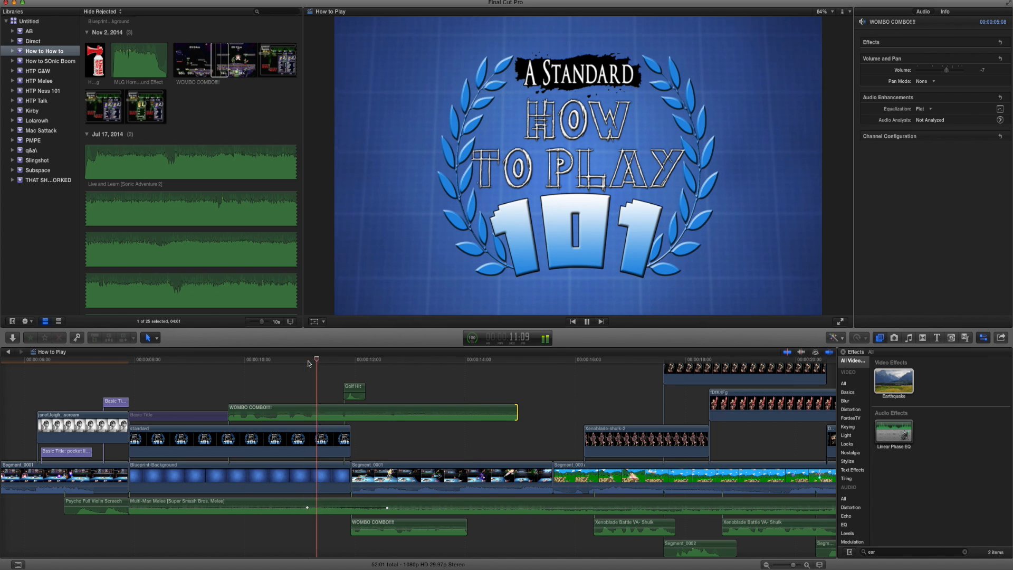
drag(230, 418, 299, 422)
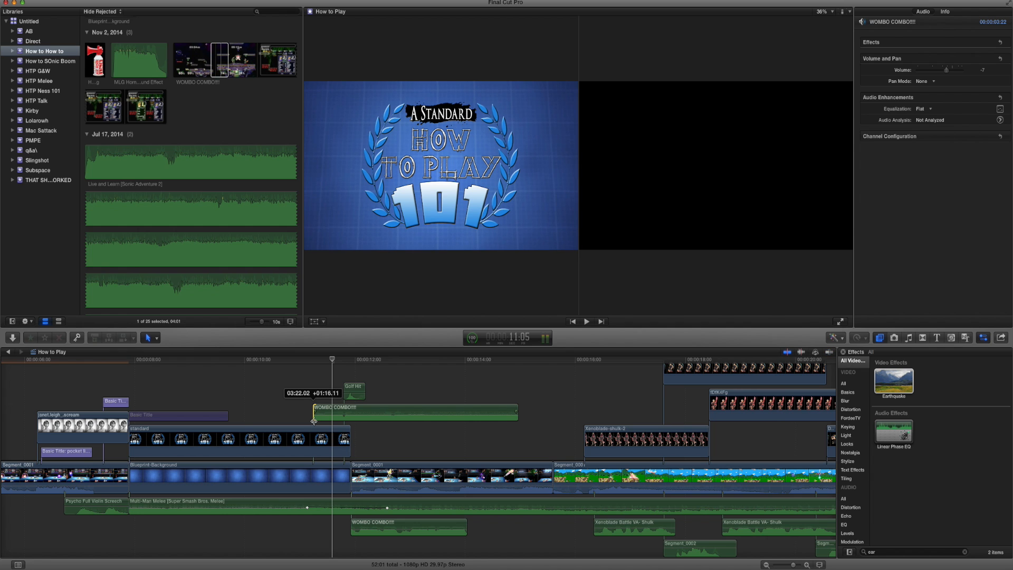
drag(311, 422, 472, 537)
drag(674, 528, 551, 527)
click(339, 359)
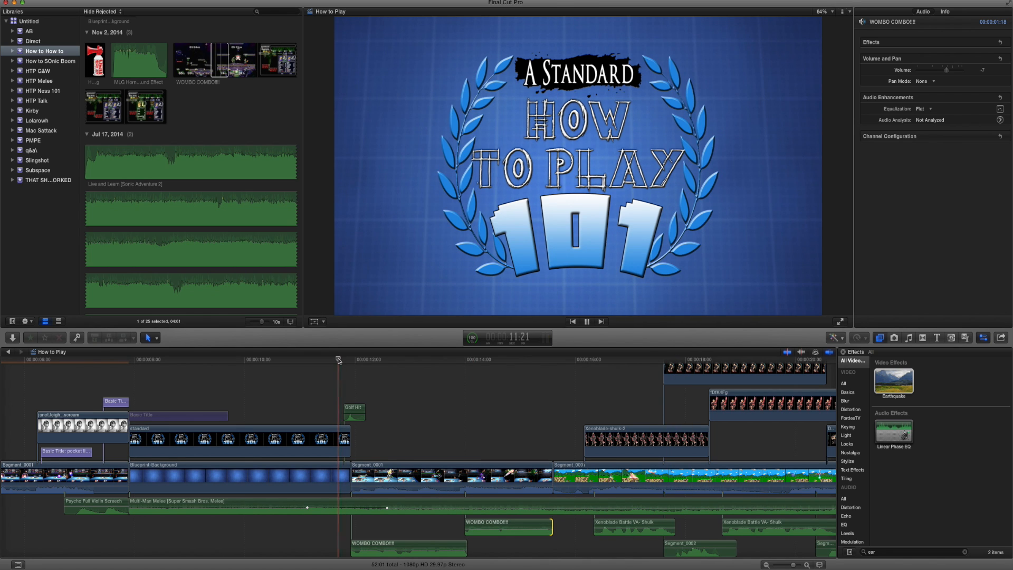
key(space)
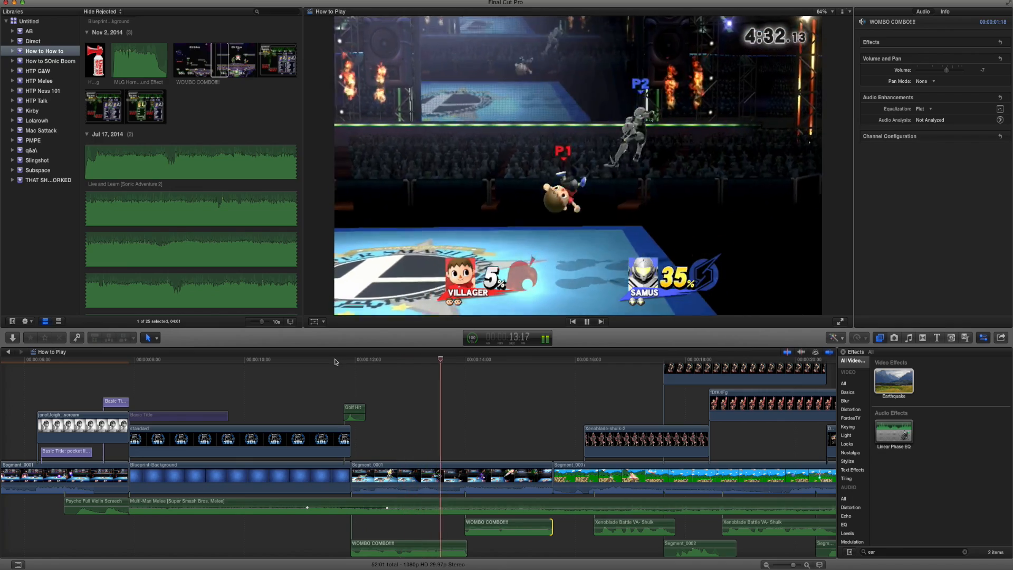
scroll(413, 380, down, 1)
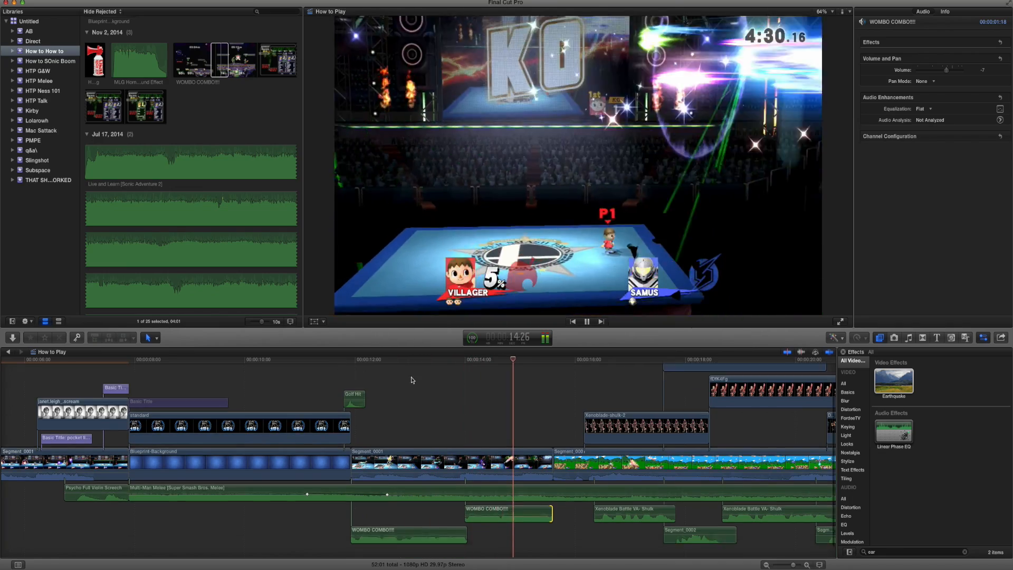
Place the "SMAAAASH!!" image at 23:15 over the Ness versus Luigi clip, scaled to about 29% and positioned above the fighters.
drag(486, 430, 504, 387)
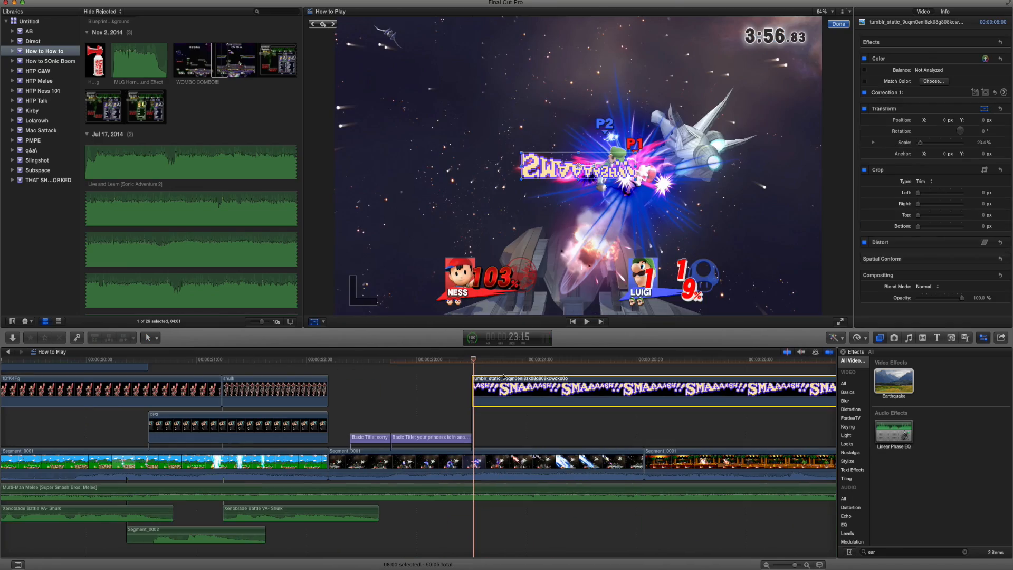
drag(524, 177, 501, 155)
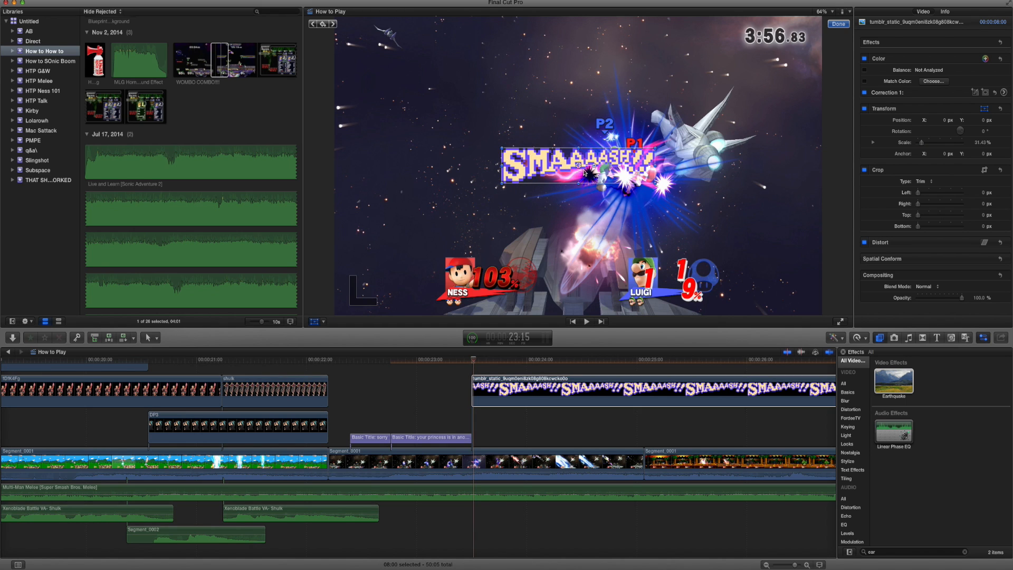
drag(589, 172, 640, 135)
drag(694, 153, 659, 141)
Apply the Earthquake effect to the "SMAAAASH!!" image with Amount 43 and Layers 1.
drag(890, 381, 587, 394)
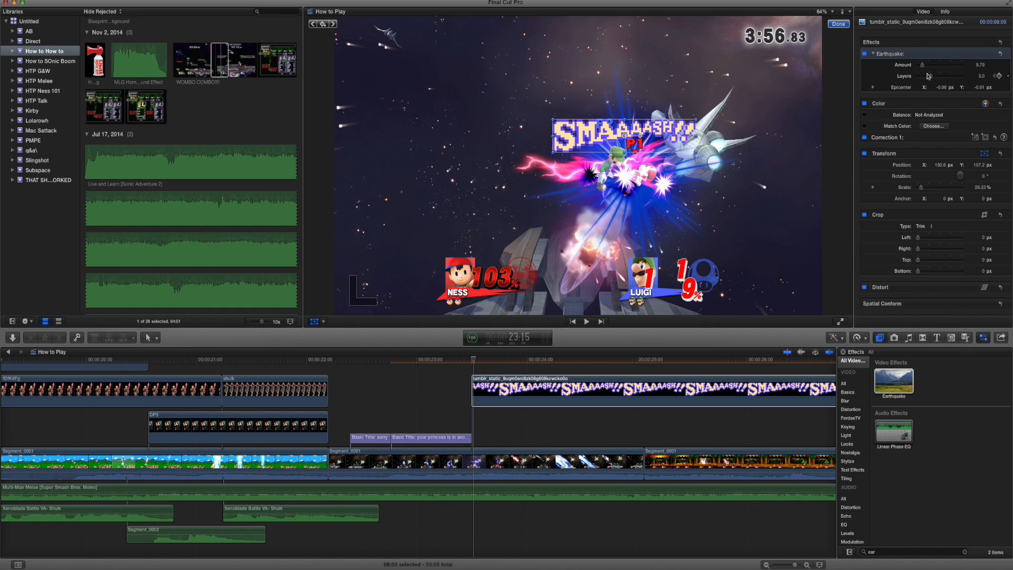
click(937, 66)
drag(931, 76, 912, 74)
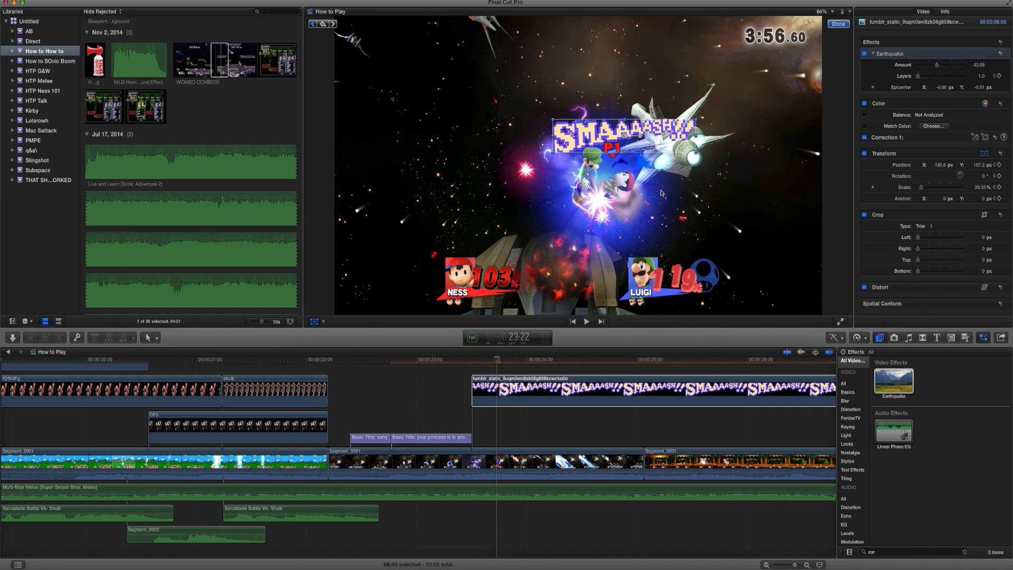
Keyframe the "SMAAAASH!!" image's position from 23:15 to follow the launched fighter frame by frame, rotating it to -11.5°.
click(313, 24)
click(702, 203)
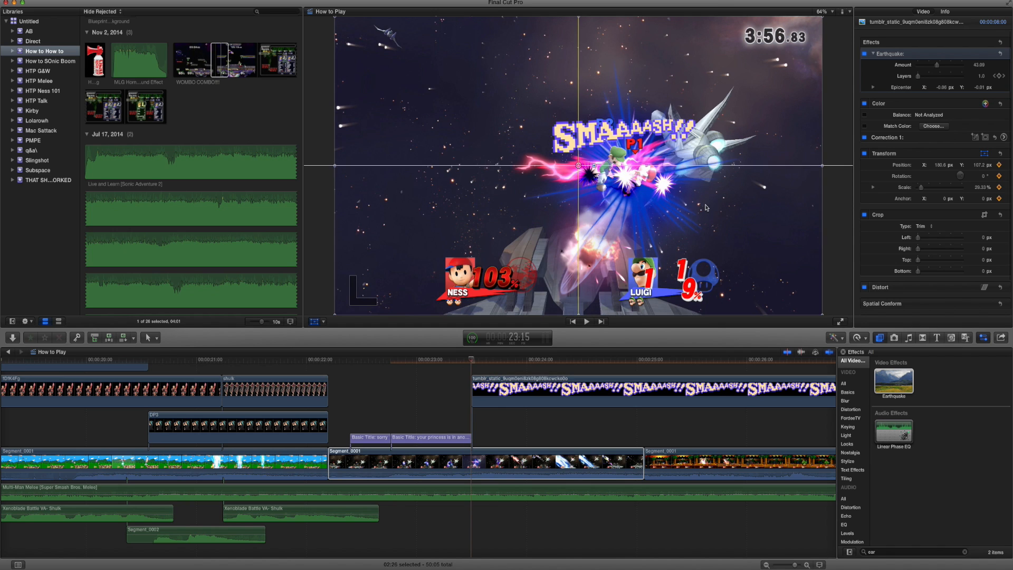
click(542, 397)
drag(640, 136, 721, 112)
key(Right)
key(Right)
key(Right)
key(Right)
key(Right)
key(Right)
key(Right)
key(Right)
key(Right)
key(Right)
key(Right)
key(Right)
key(Right)
key(Right)
key(Right)
key(Right)
key(Right)
key(Right)
key(Right)
key(Right)
key(Right)
key(Right)
key(Right)
key(Right)
key(Right)
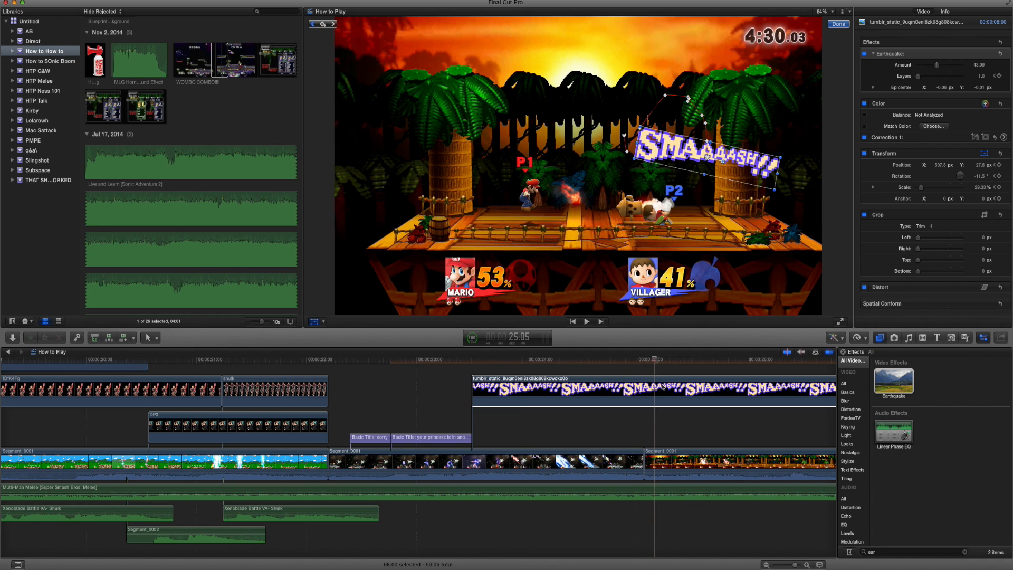
Cut the "SMAAAASH!!" image at the end of the Ness versus Luigi clip and delete the remainder.
key(b)
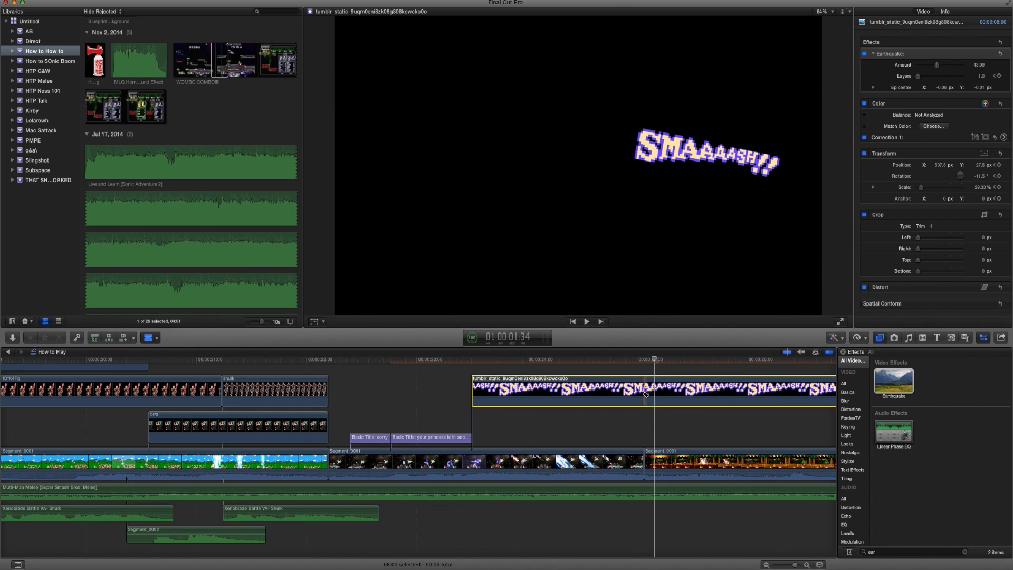
click(645, 394)
key(a)
click(681, 391)
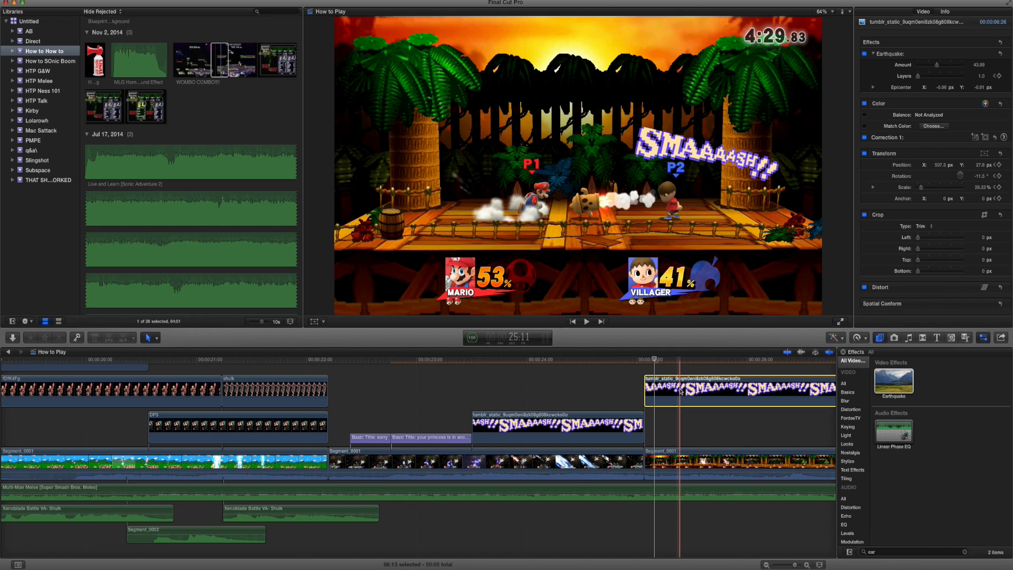
key(Delete)
Add the SMAAAASH sound above the "SMAAAASH!!" image, starting just before it, and play the section back.
click(939, 569)
drag(938, 533, 462, 387)
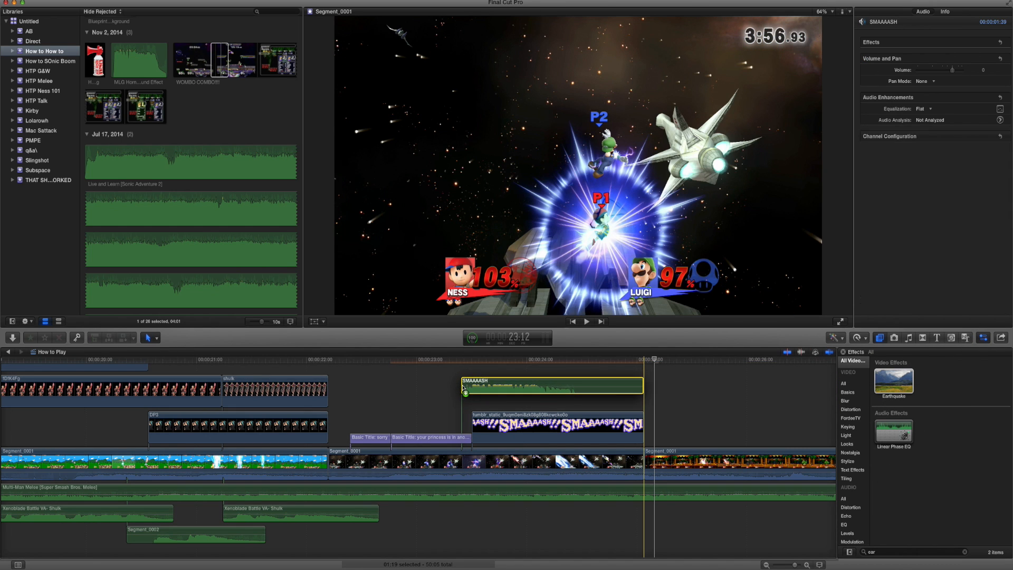
key(n)
drag(479, 394, 485, 394)
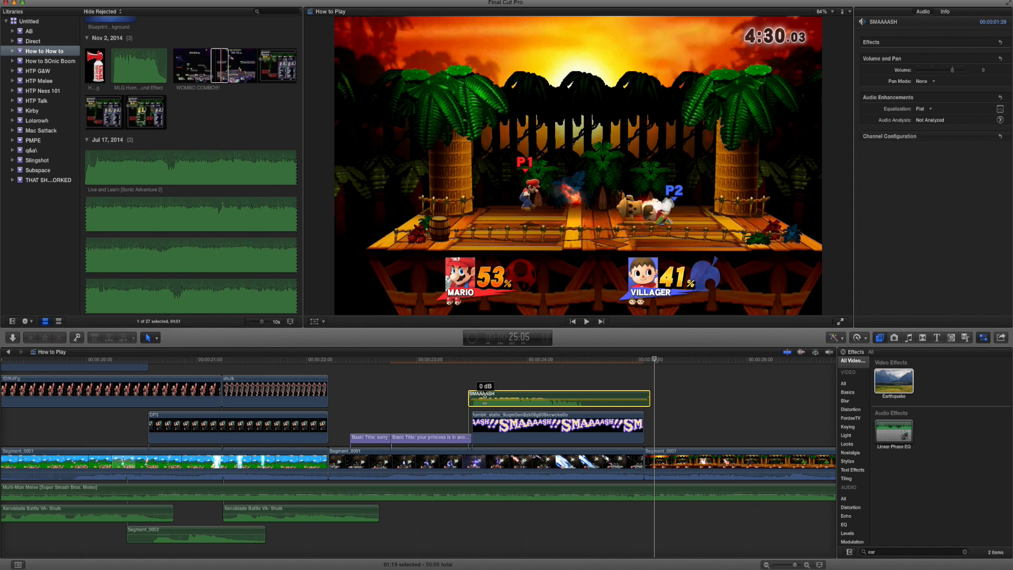
click(462, 373)
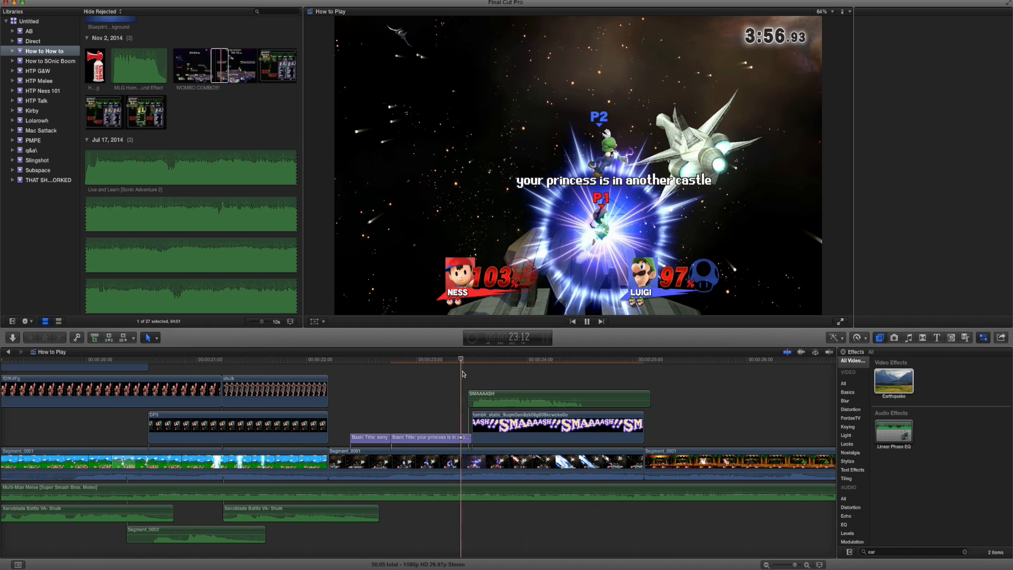
key(space)
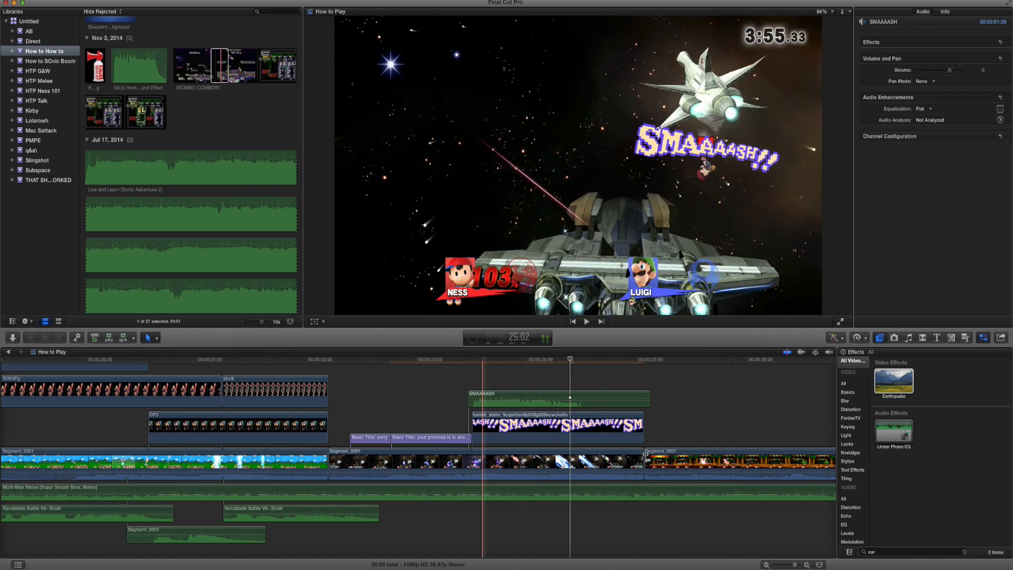
Shorten the Ness versus Luigi clip and the "SMAAAASH!!" image to the same end point so the image lasts one second.
drag(647, 454, 580, 462)
drag(642, 427, 580, 434)
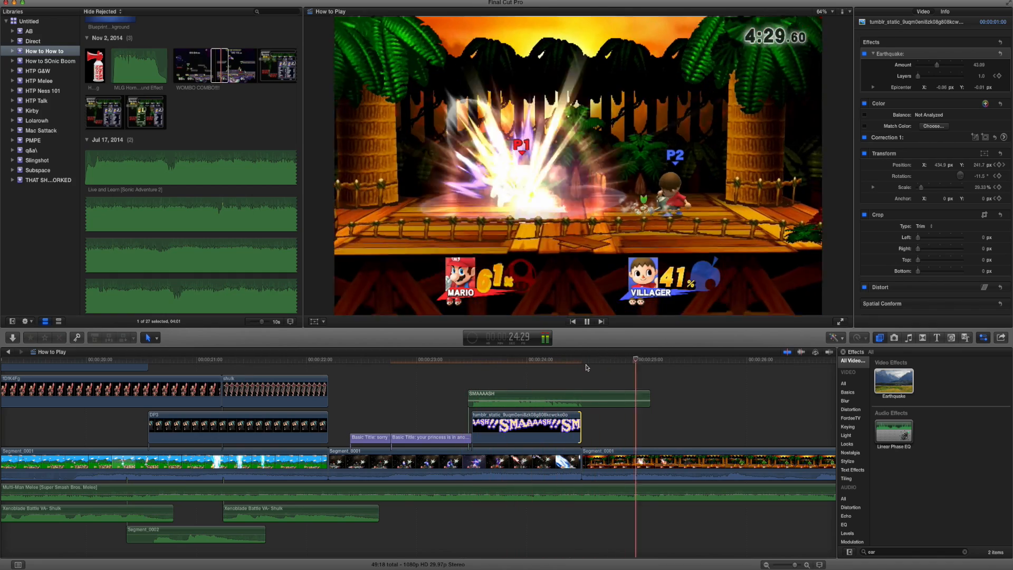
key(space)
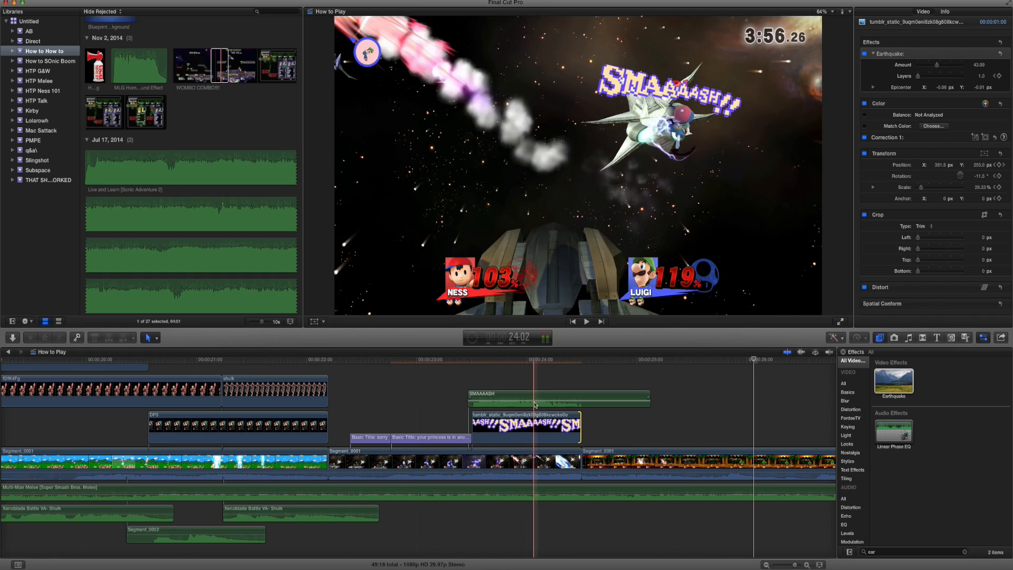
Raise the volume of the SMAAAASH sound and of the Ness versus Luigi clip, checking the levels by playback.
drag(534, 405, 534, 403)
click(443, 360)
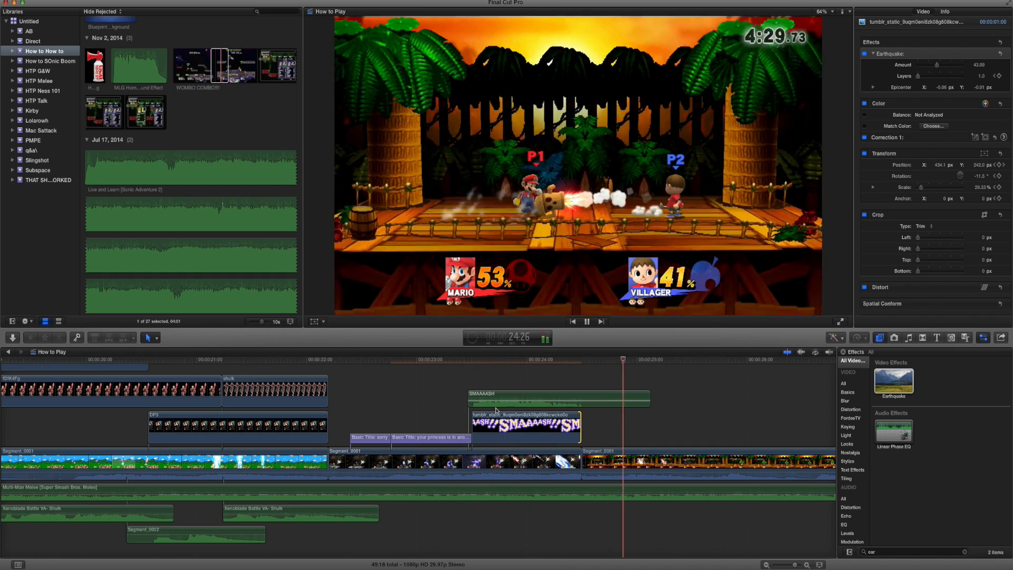
key(space)
drag(499, 404, 499, 400)
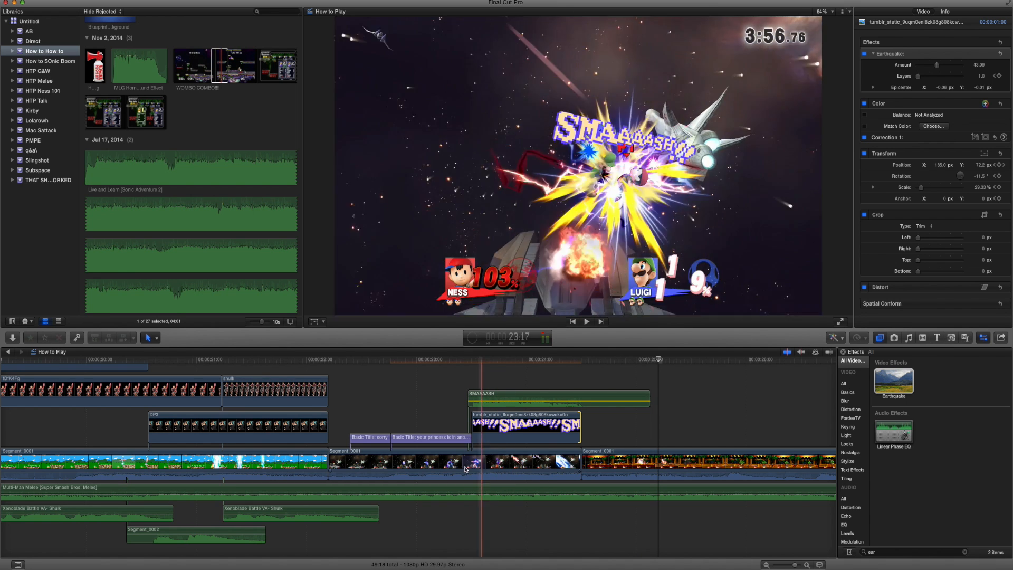
drag(461, 474, 462, 471)
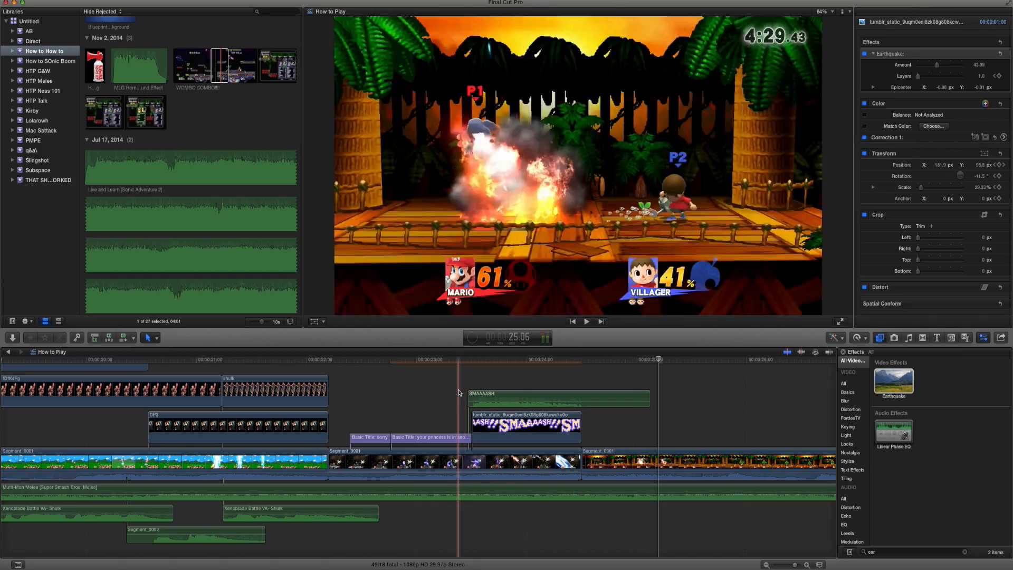
click(460, 391)
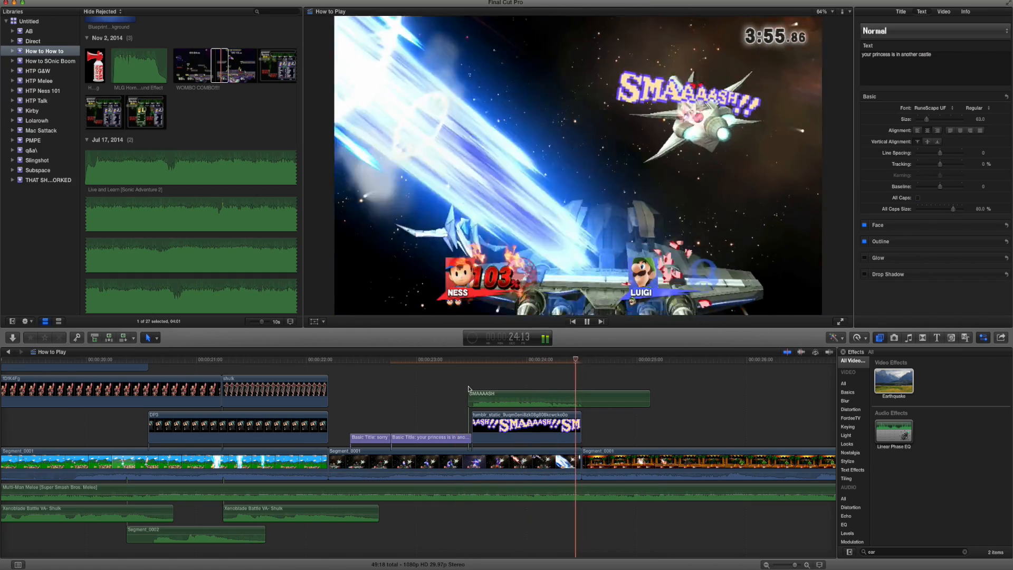
Add a basic title over the Mario versus Villager clip and keyframe its position to follow Mario through the air.
scroll(546, 402, right, 3)
scroll(546, 402, right, 3)
key(space)
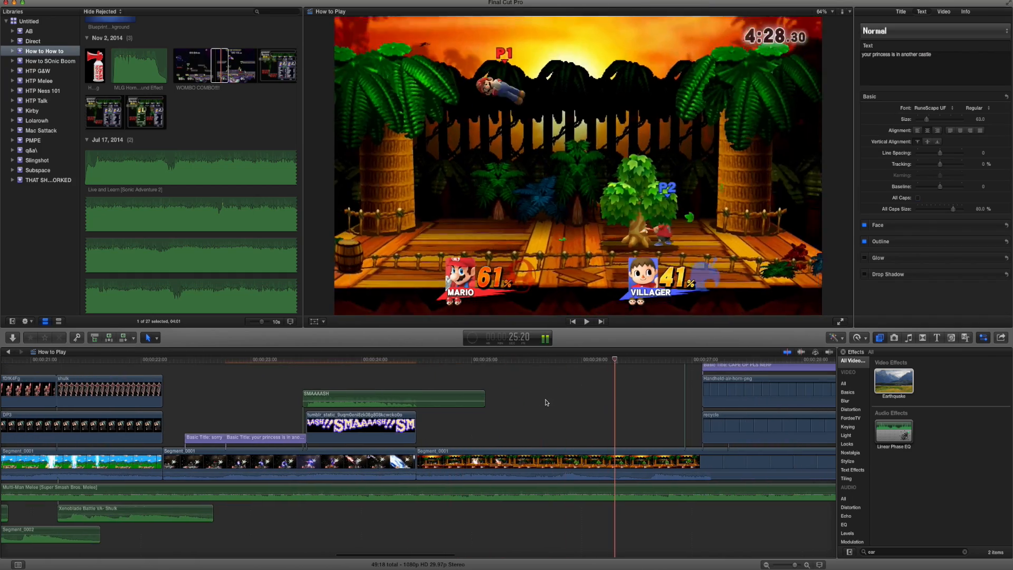
key(ctrl+t)
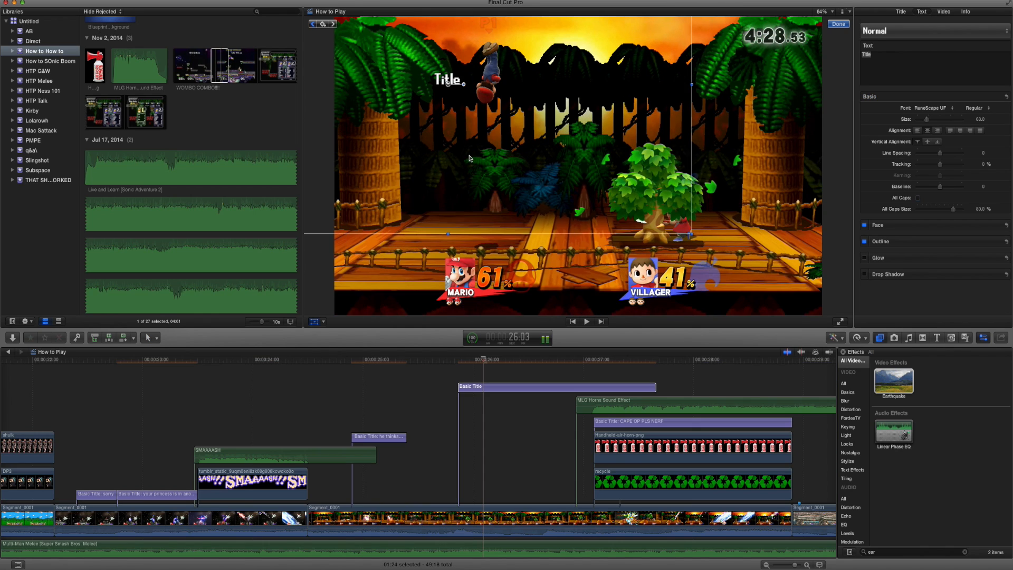
key(space)
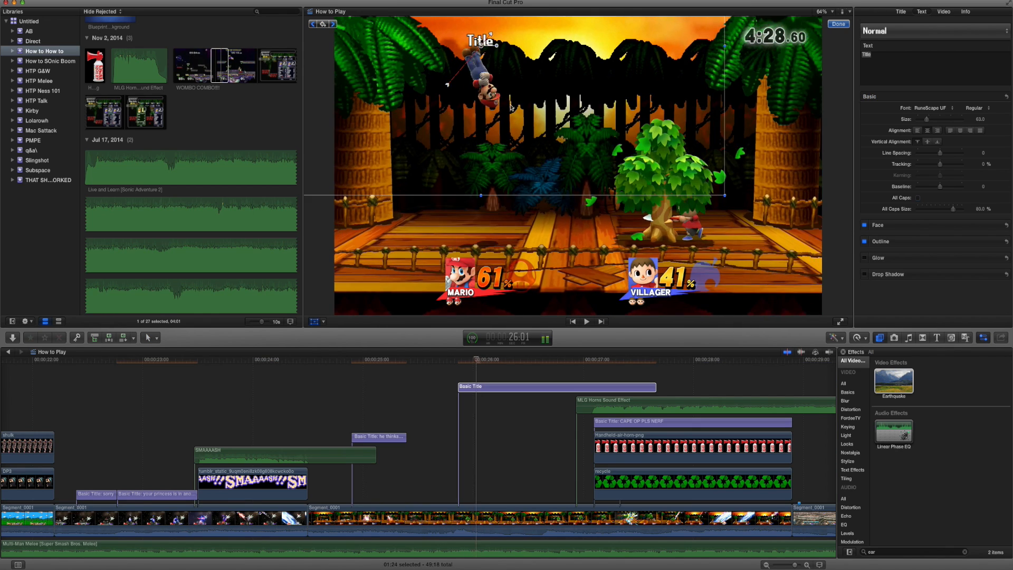
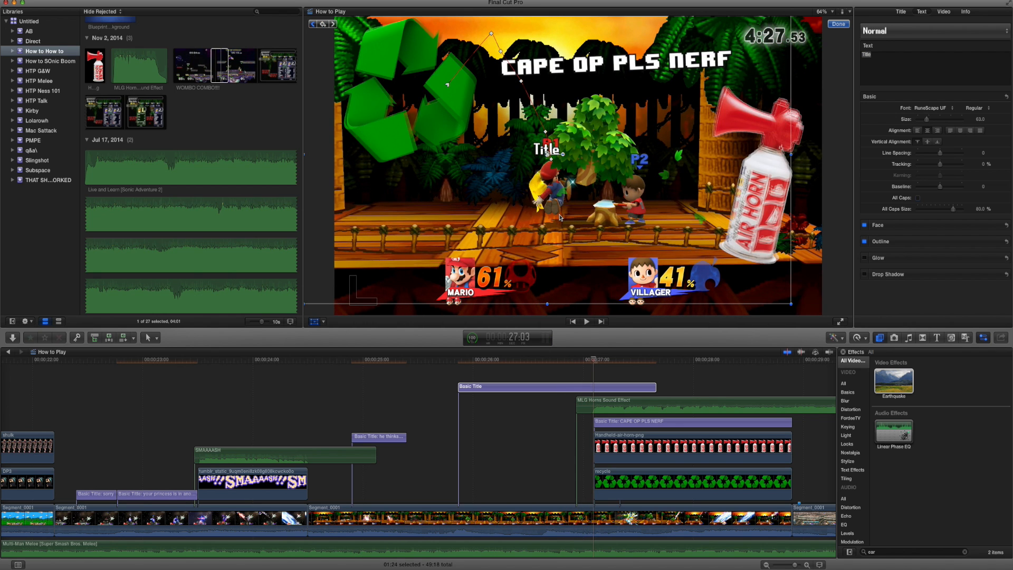
Trim the new title's end to the start of the "CAPE OP PLS NERF" title and set its text to "nah".
drag(656, 388, 591, 393)
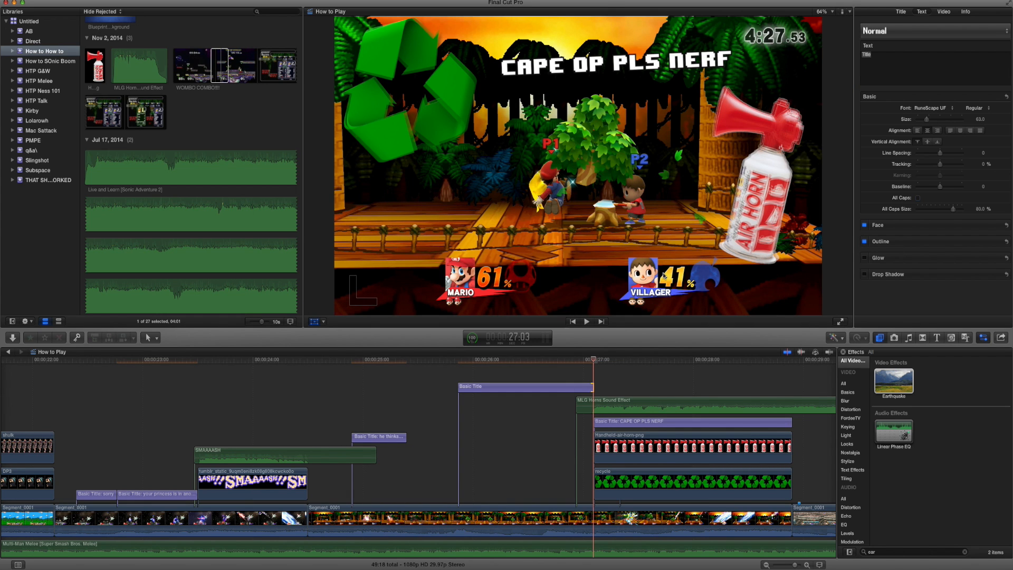
click(858, 54)
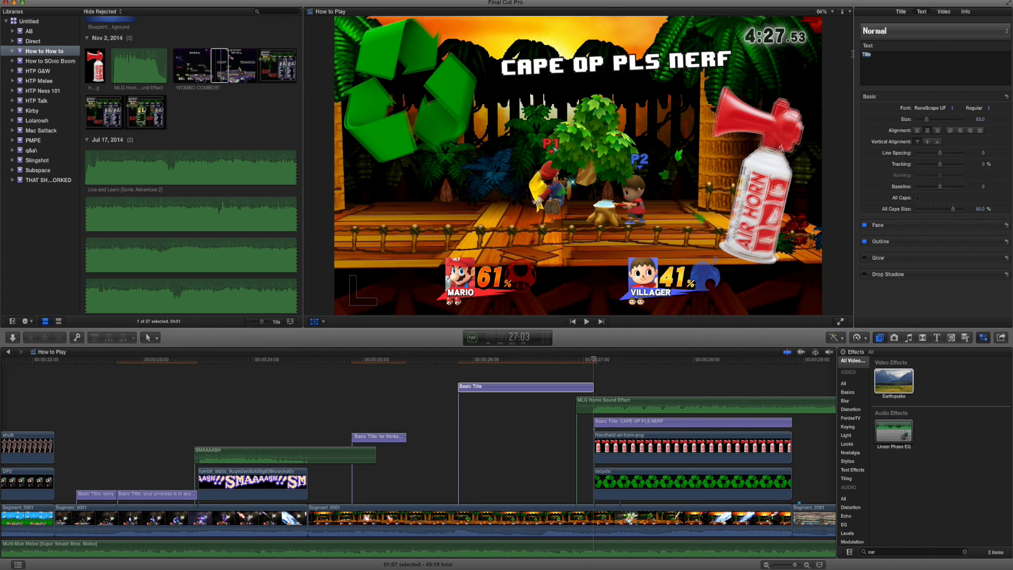
Split the "nah" title at 26:02, set the second part's text to "it still op", and play it back.
click(486, 361)
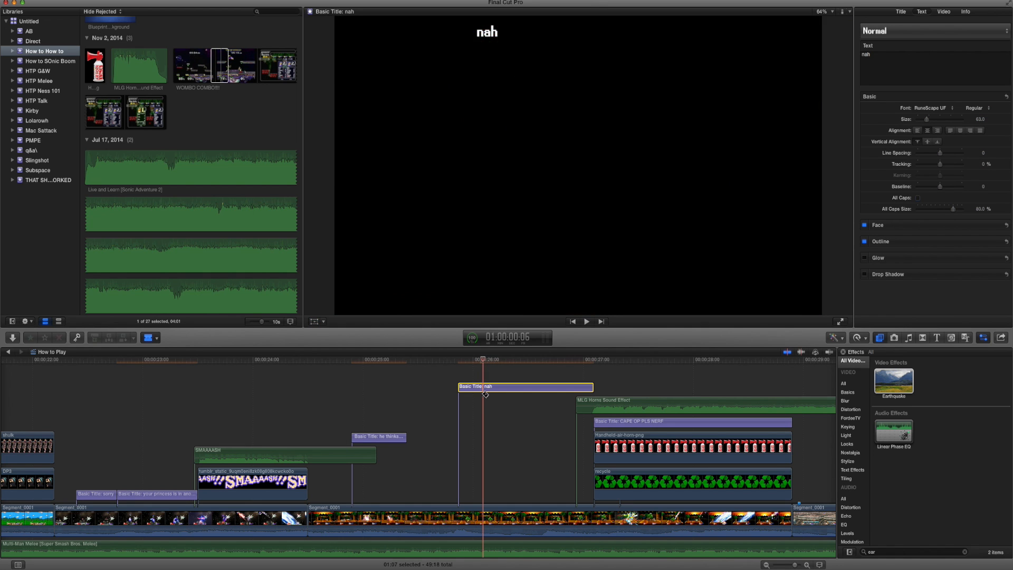
click(485, 388)
key(a)
click(499, 387)
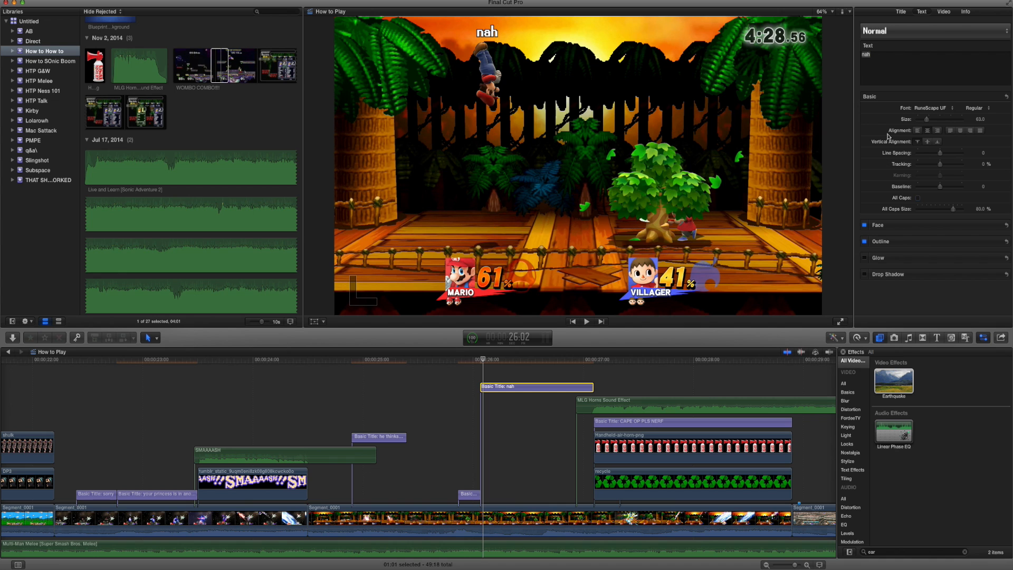
click(892, 55)
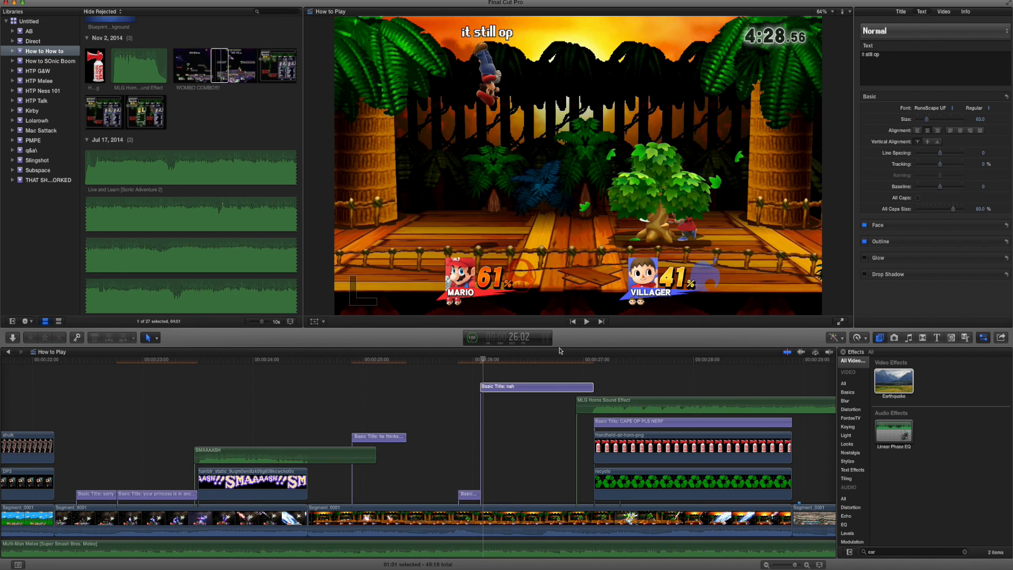
click(580, 387)
key(space)
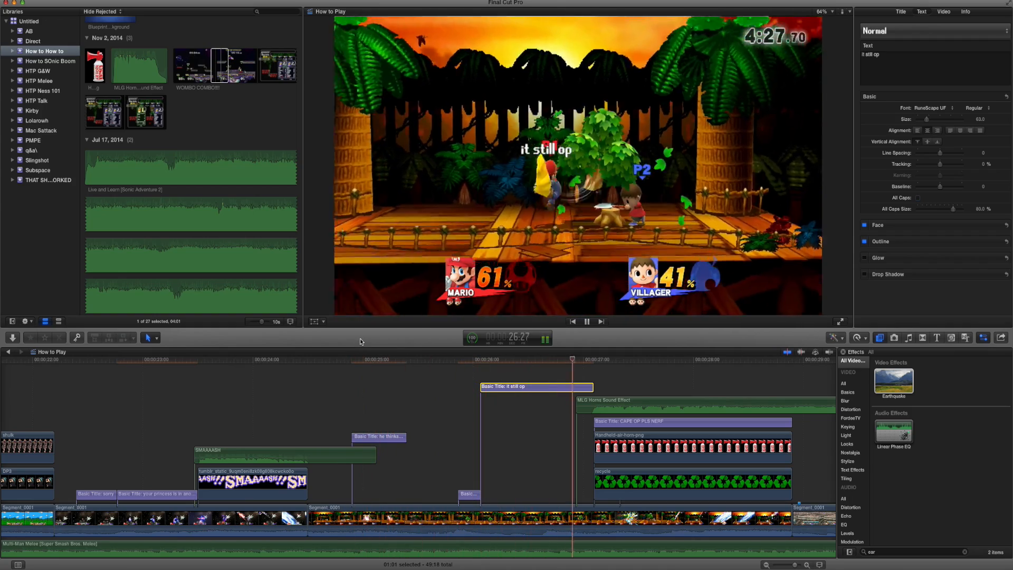
Review the footage after the Mario versus Villager clip and delete the Captain Falcon versus Mario clip.
scroll(583, 436, right, 5)
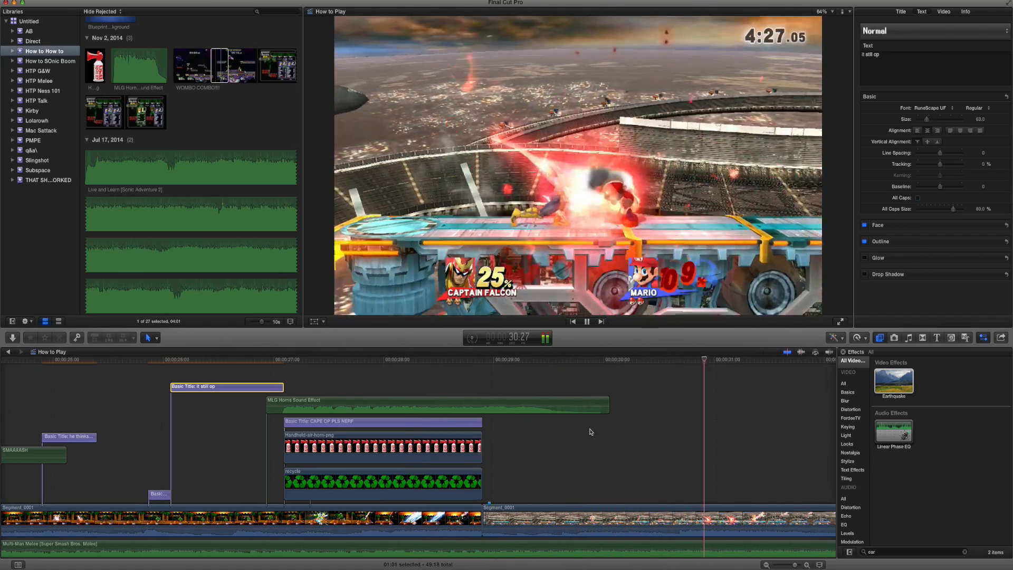
key(space)
scroll(591, 435, down, 1)
scroll(590, 435, right, 4)
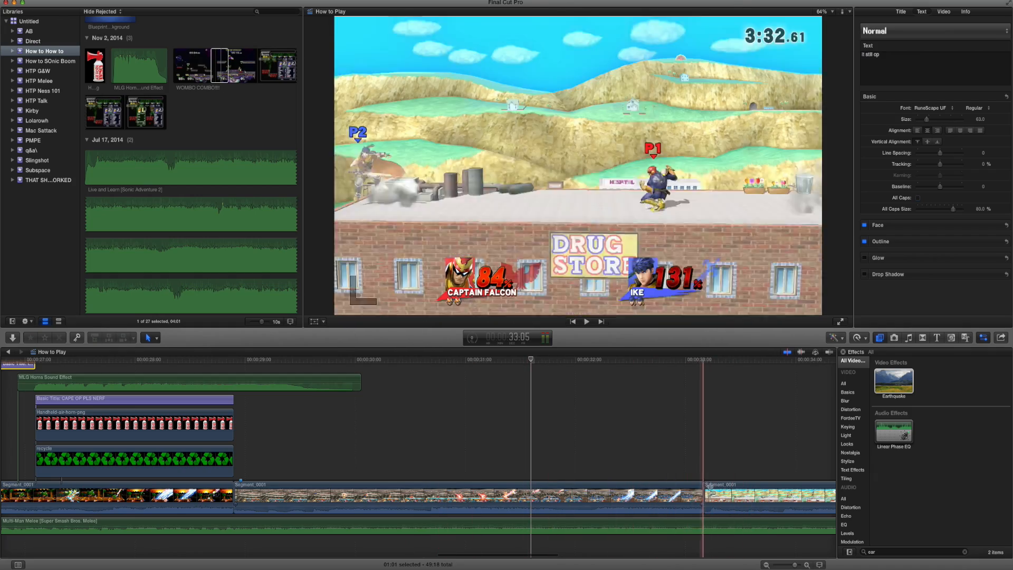
scroll(464, 491, right, 7)
click(232, 497)
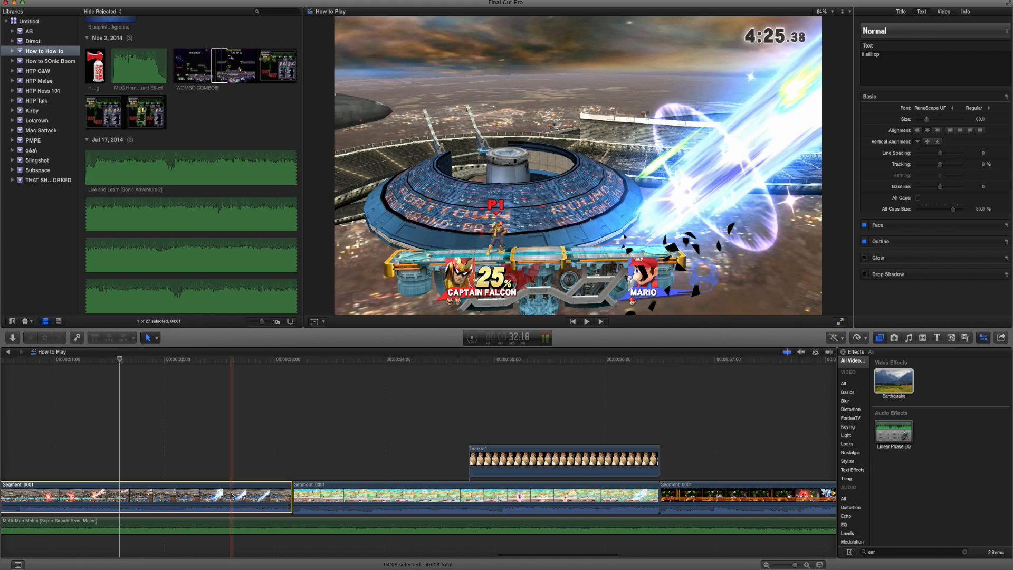
key(Delete)
scroll(244, 492, left, 5)
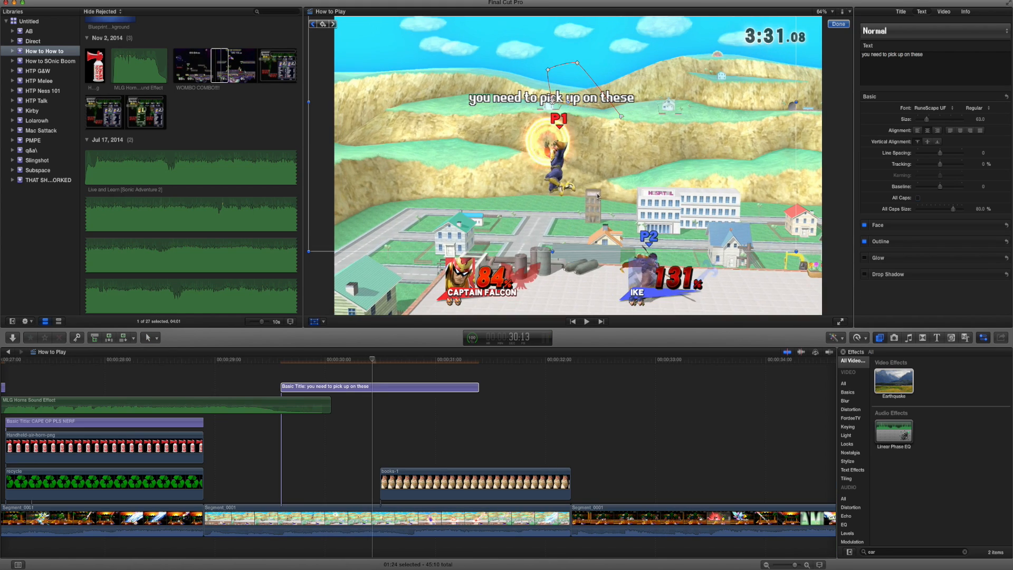
key(Right)
key(Right)
key(Right)
key(Right)
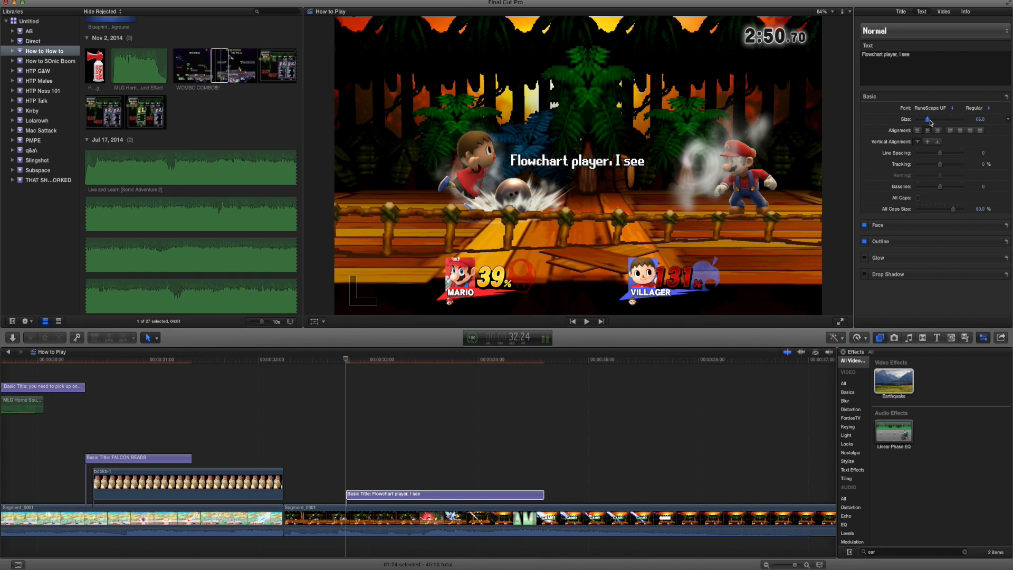
Enlarge the "Flowchart player, I see" title to size 98 and keyframe its position to follow Mario.
drag(924, 122, 933, 118)
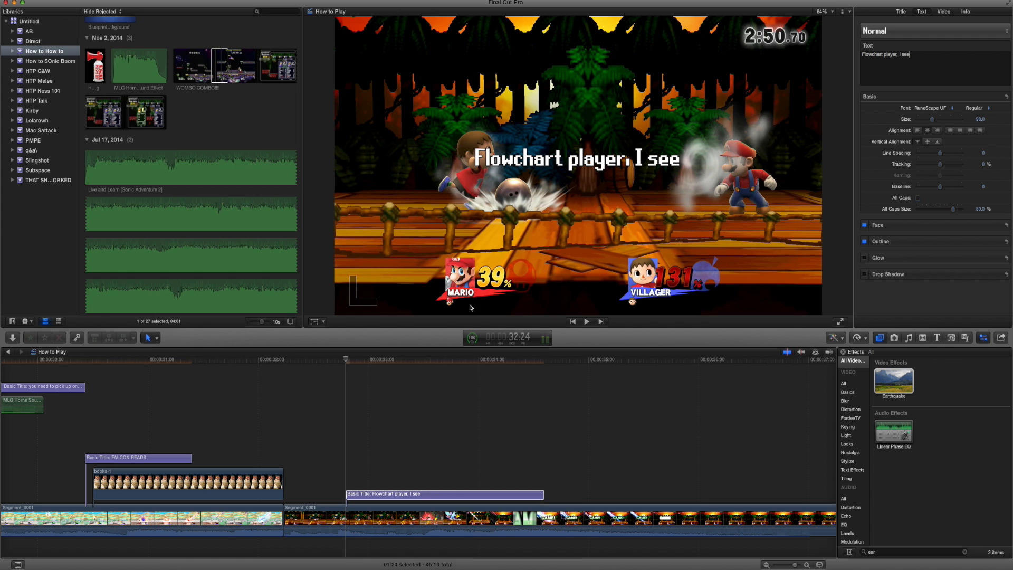
click(316, 322)
drag(429, 135, 571, 104)
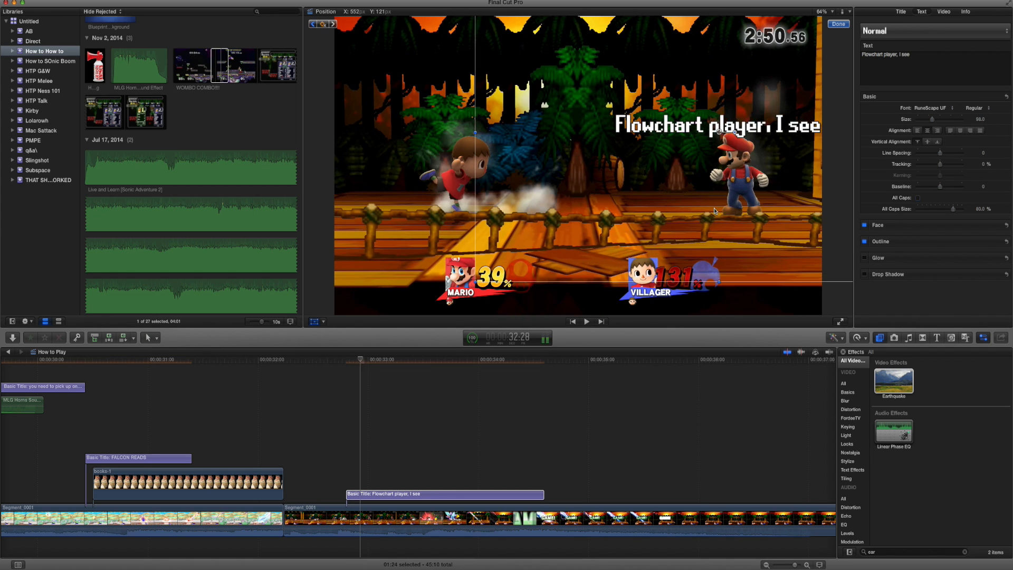
drag(715, 211, 699, 204)
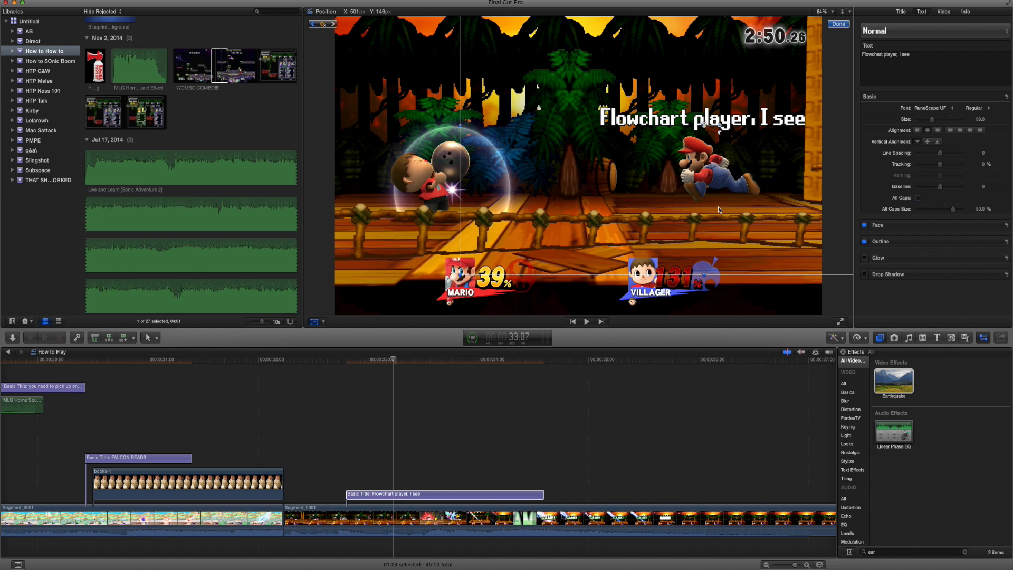
drag(718, 209, 616, 205)
Trim the "Flowchart player, I see" title to end at 33:23 and add the bowling-ball-hi image from that point.
drag(543, 497, 450, 490)
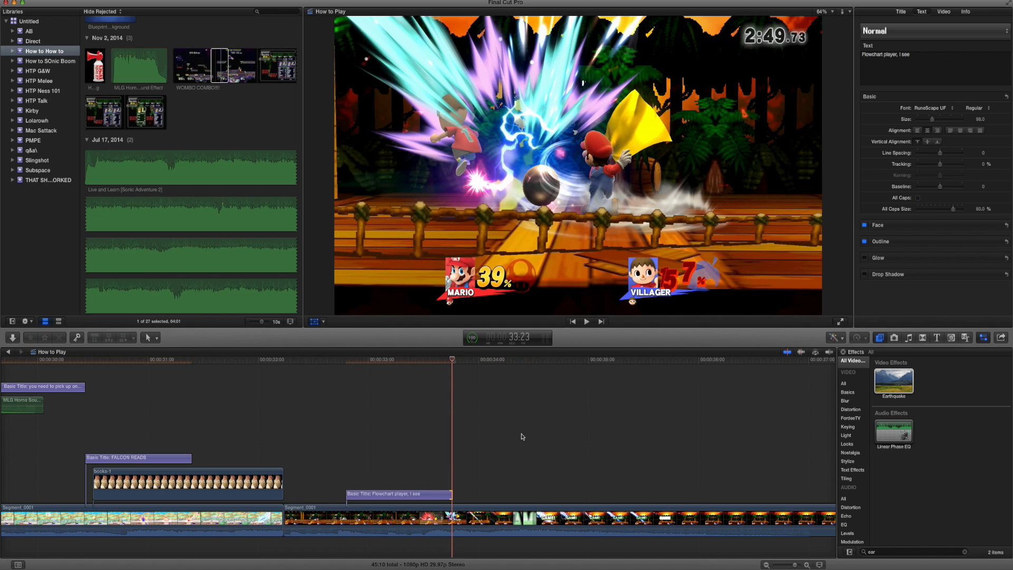
click(939, 567)
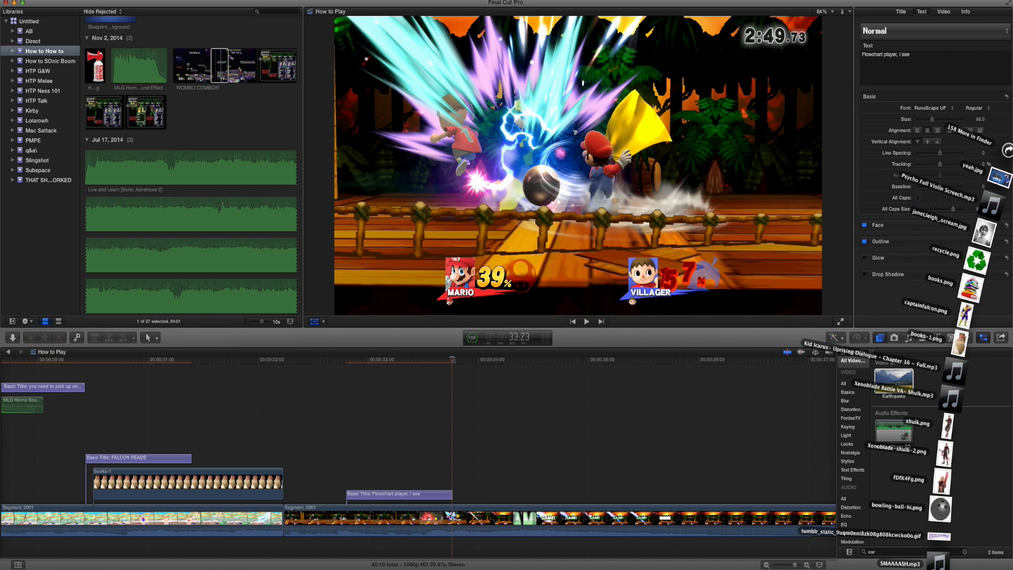
drag(944, 523, 456, 464)
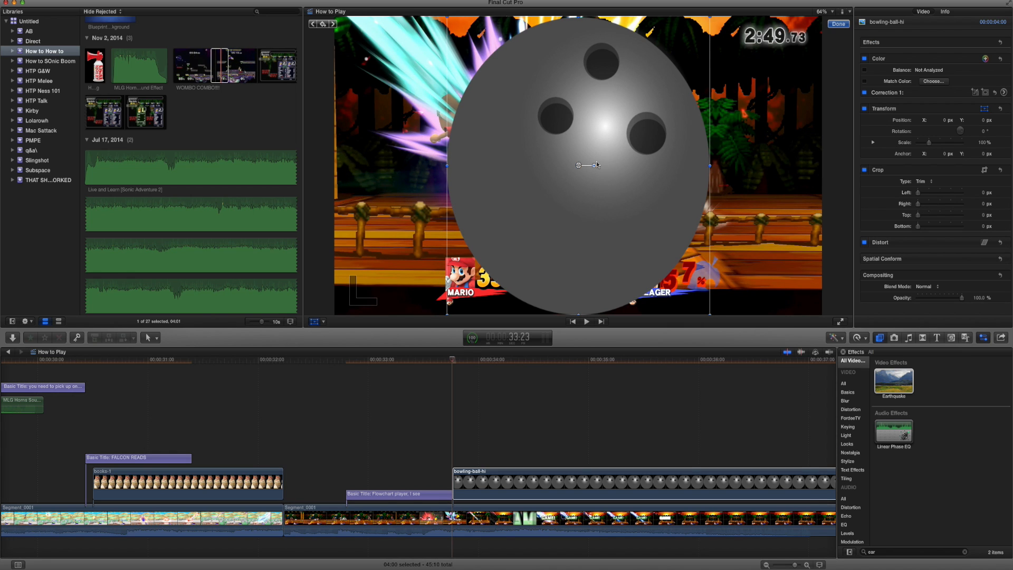
Scale the bowling ball to about 50% and keyframe it rolling from beyond the frame's right edge to beyond its left edge, checking by playback.
drag(709, 313, 567, 223)
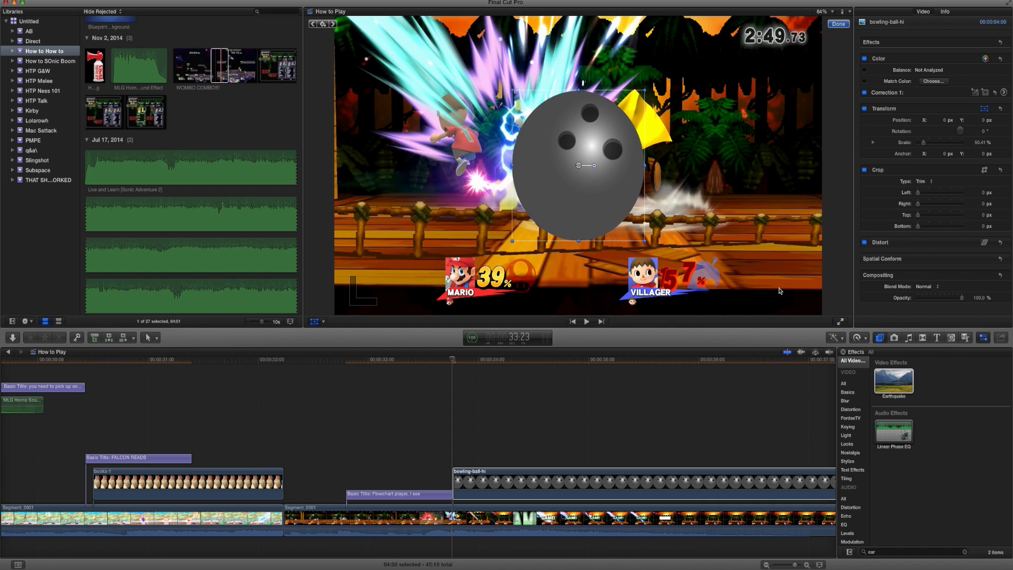
drag(891, 305, 861, 301)
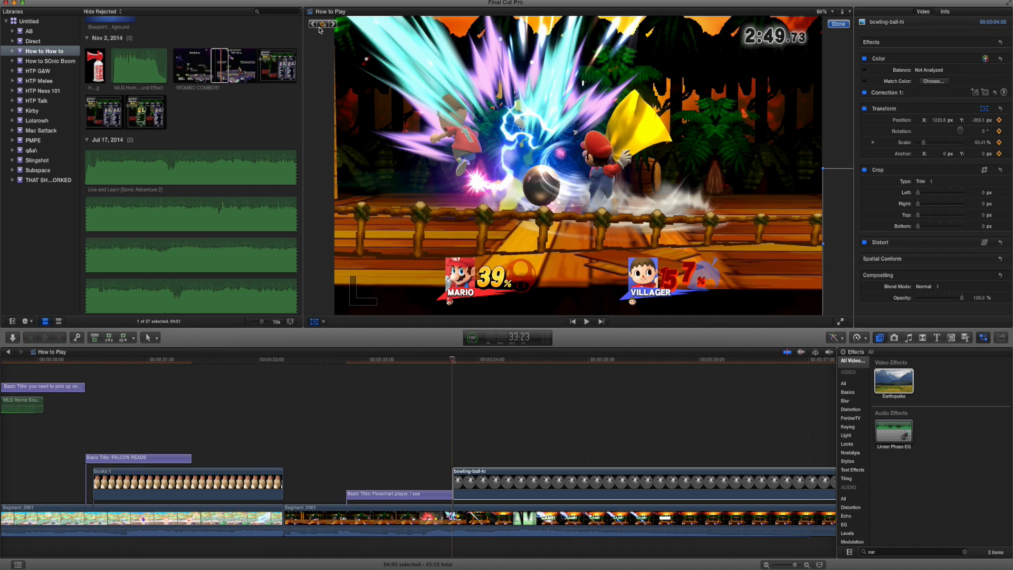
key(space)
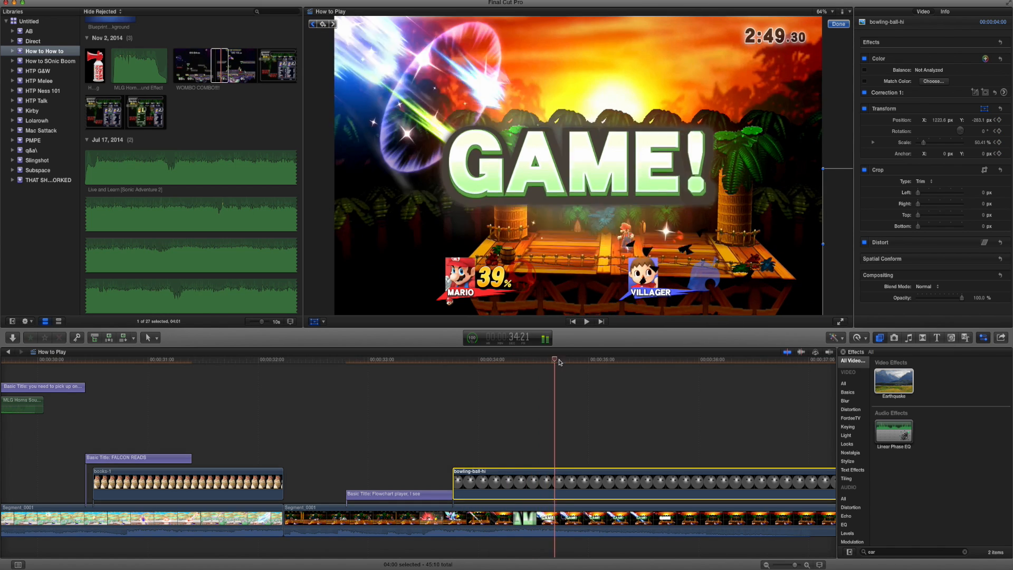
drag(616, 257, 560, 320)
drag(504, 296, 278, 299)
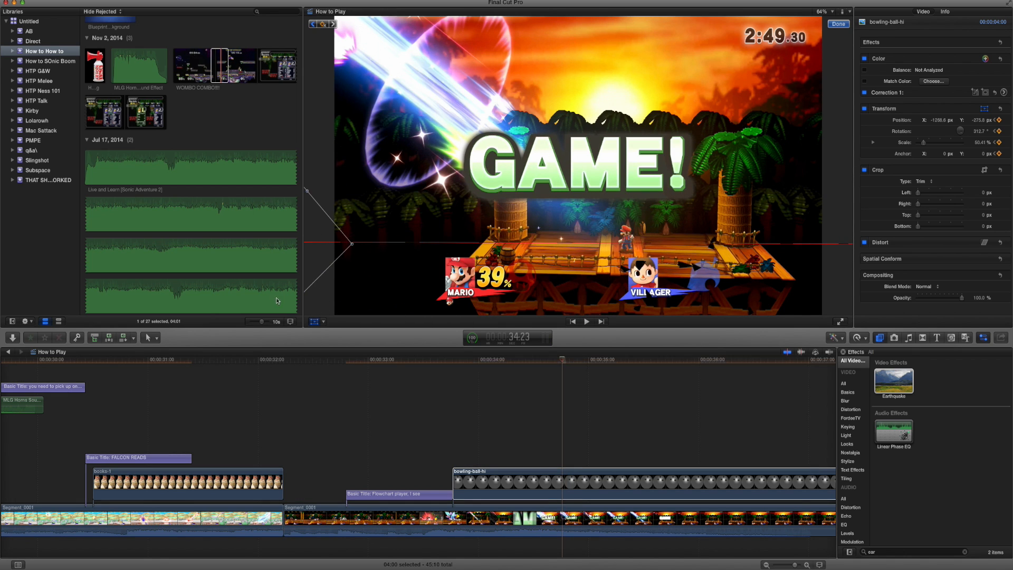
key(space)
key(space)
click(460, 361)
key(space)
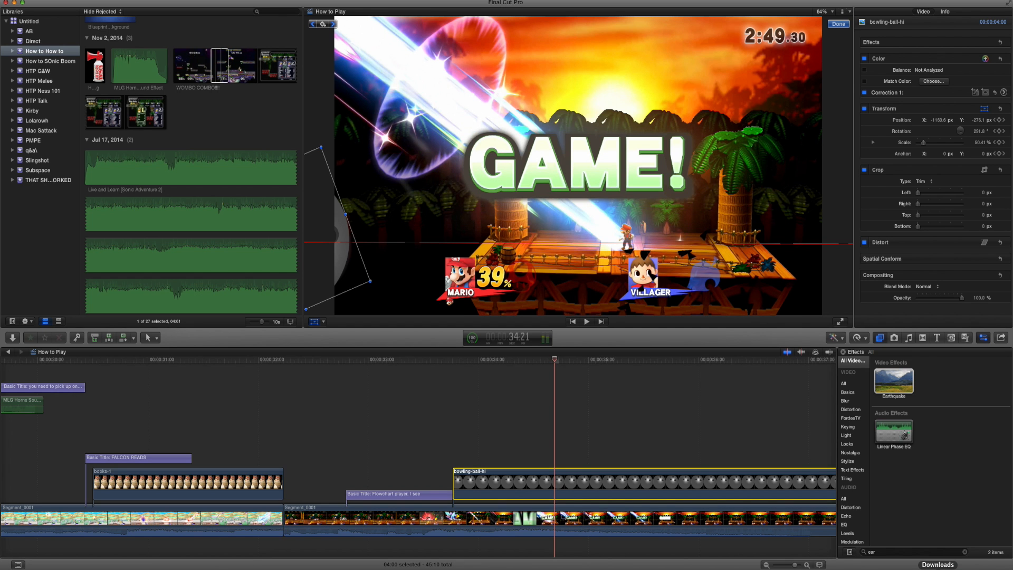
Add the Villager image main-41 above the bowling ball image, starting at 33:21.
click(938, 567)
drag(941, 513, 444, 442)
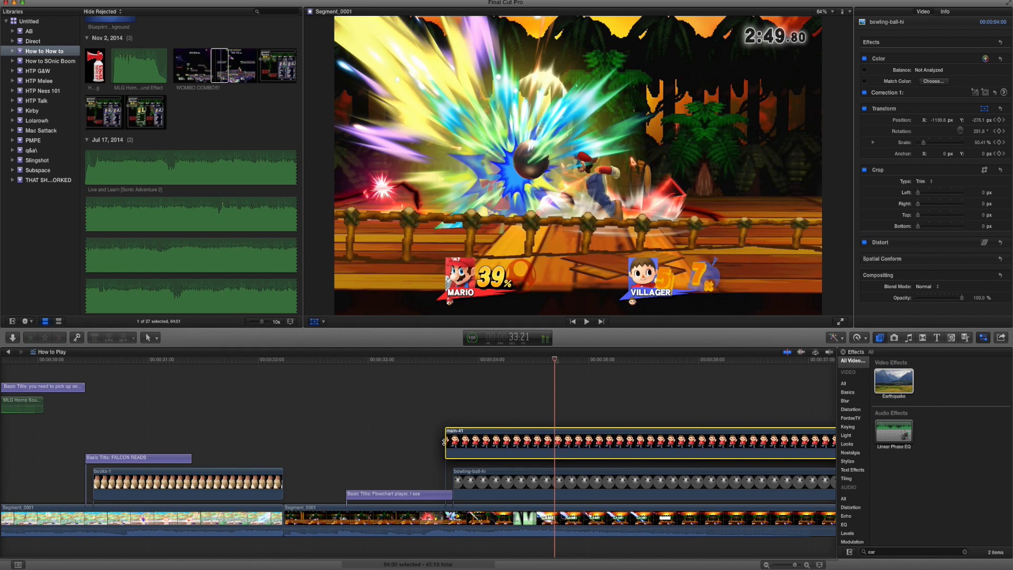
click(447, 364)
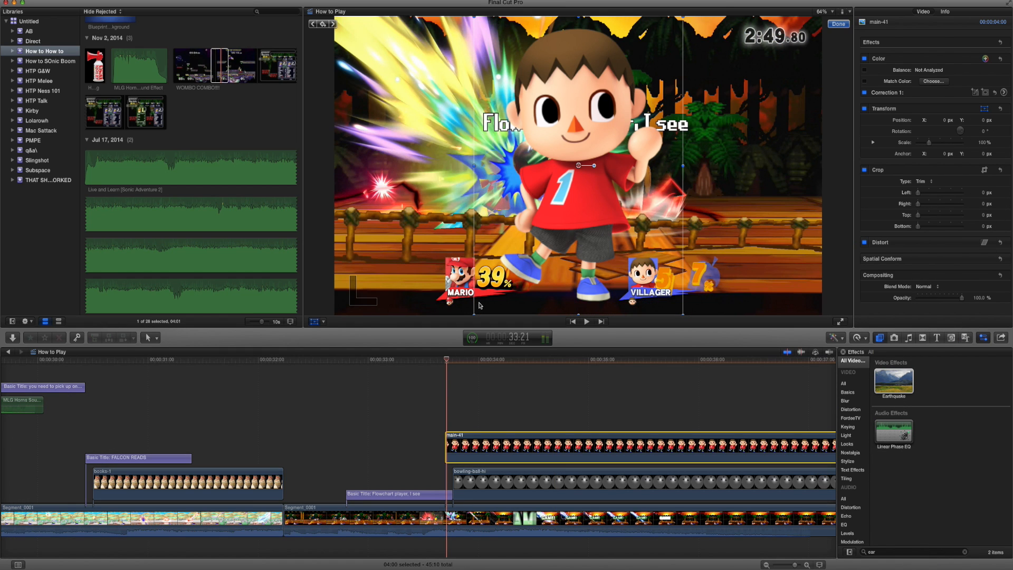
Resize the Villager image and keyframe it rising from below the frame to the lower middle of the picture, checking by playback.
drag(476, 312, 524, 243)
drag(578, 218, 566, 320)
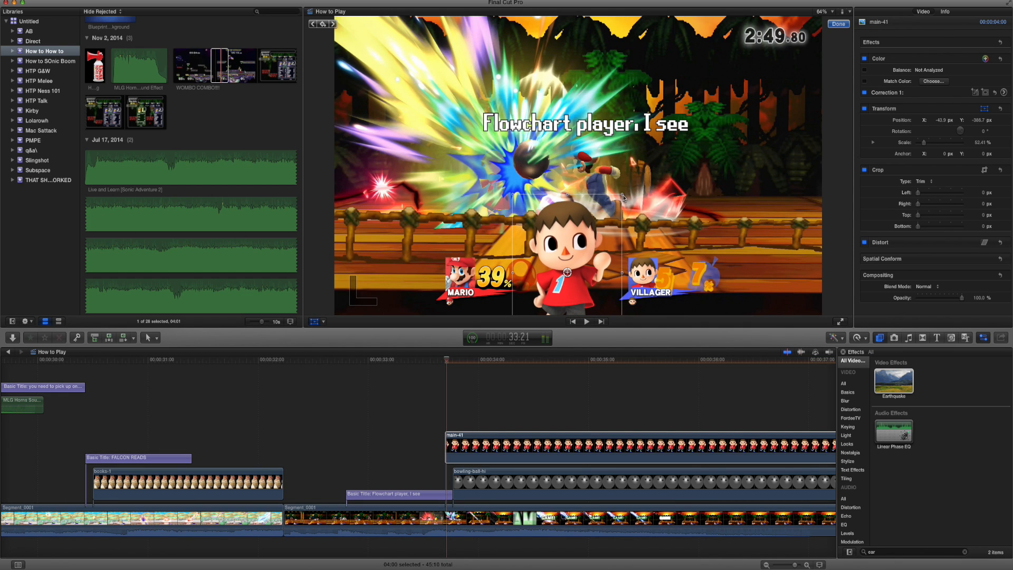
drag(622, 196, 614, 217)
key(Right)
key(Right)
key(Right)
key(Right)
key(Right)
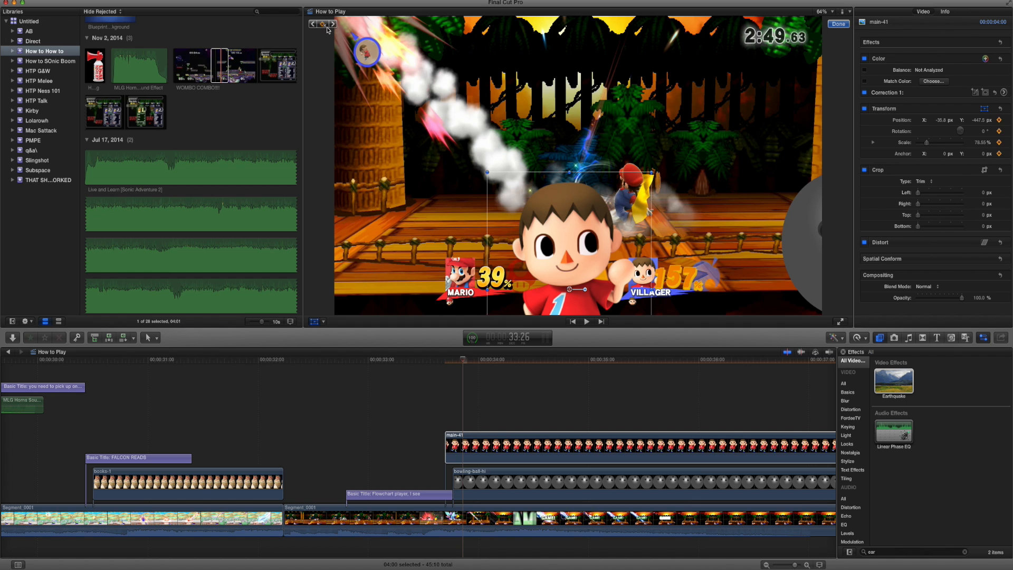
key(Left)
key(Left)
key(Left)
key(Left)
drag(587, 238, 586, 343)
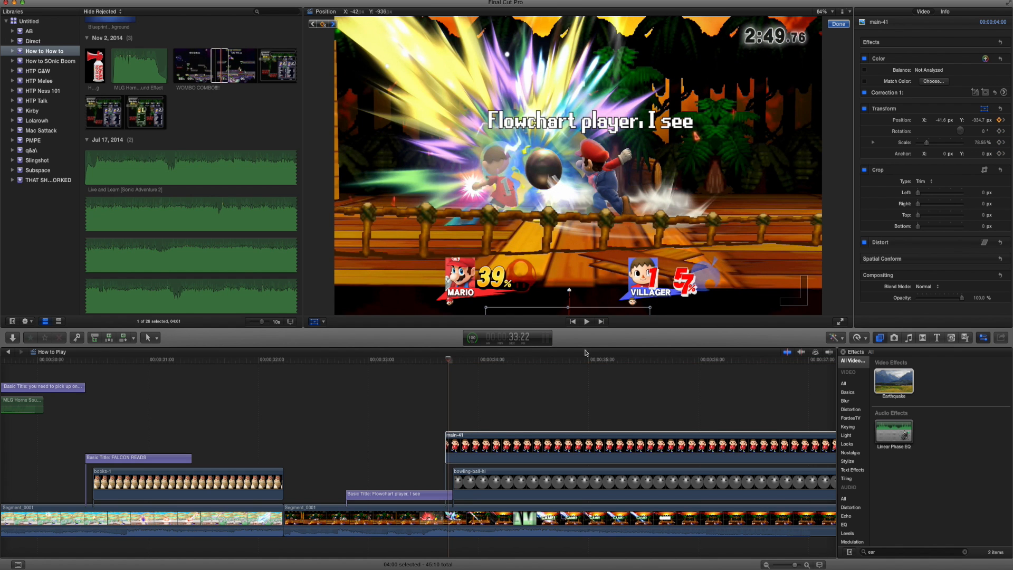
key(space)
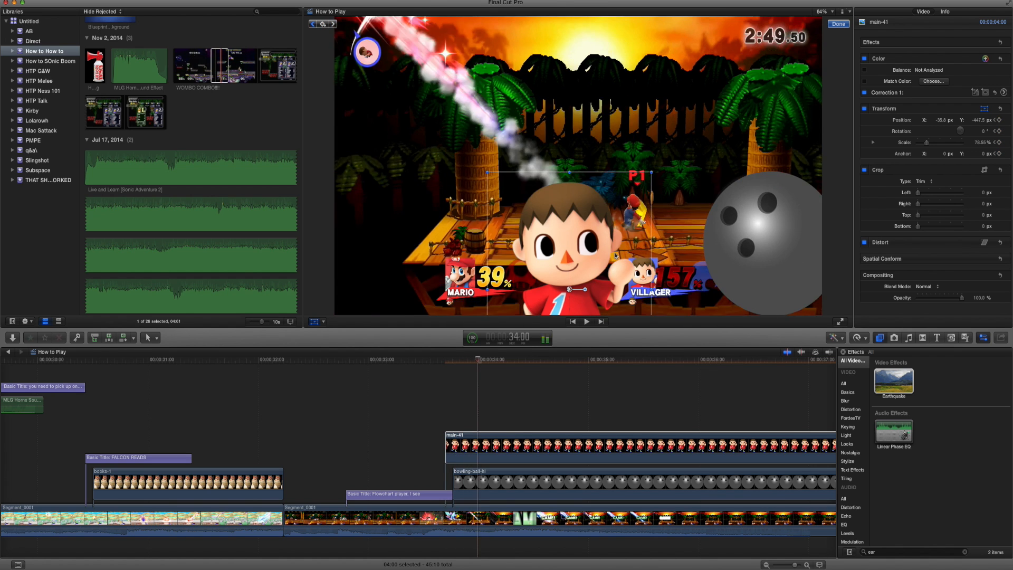
Move the Villager image beneath the bowling ball layer and keyframe it being knocked over as the ball reaches it.
drag(462, 457, 467, 494)
key(Left)
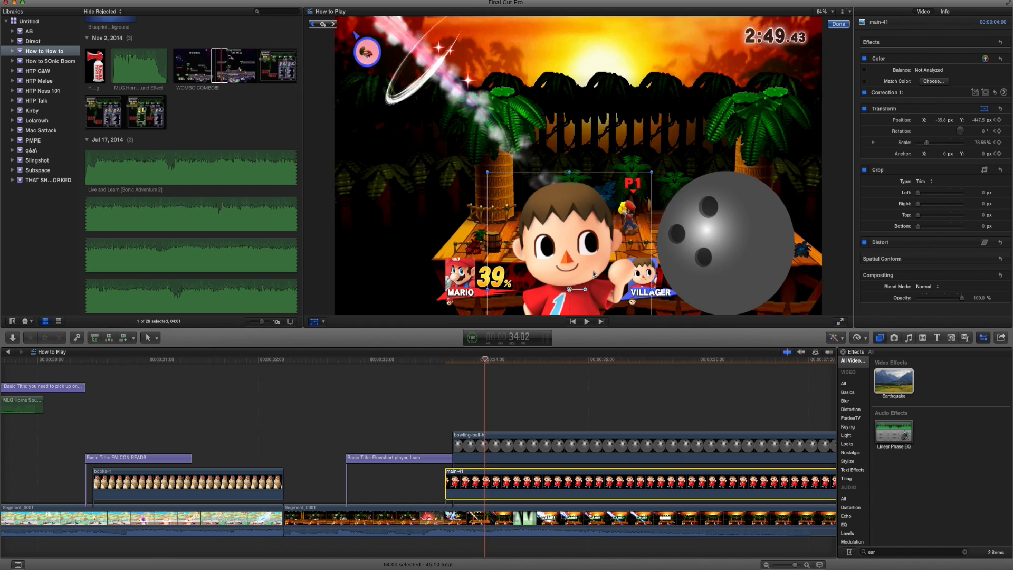
key(Right)
key(Right)
key(Right)
drag(587, 293, 523, 335)
key(Right)
key(Right)
key(Right)
key(Right)
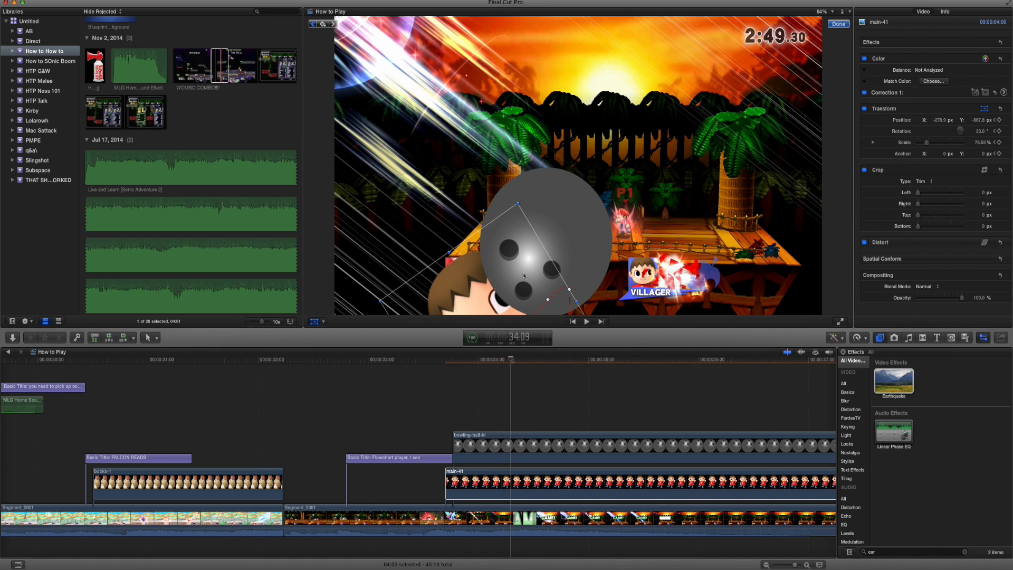
Keyframe the Villager image rotating further to about 71° and dropping below the frame as the ball passes.
drag(524, 274, 458, 224)
drag(457, 289, 528, 321)
key(Right)
drag(508, 280, 509, 326)
key(Right)
key(Right)
key(Right)
key(Right)
key(Right)
key(Right)
key(Right)
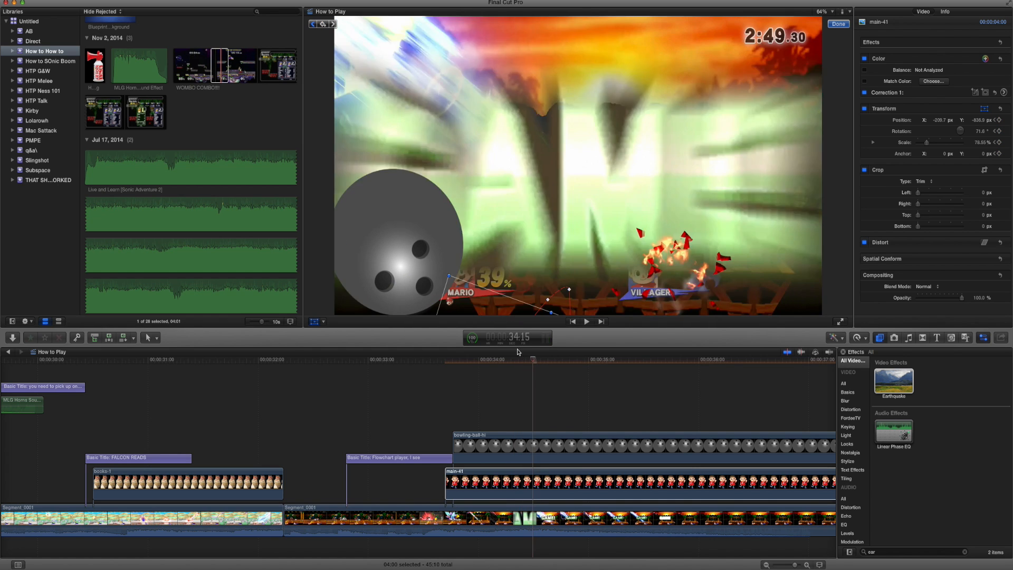
Search the Final Cut Pro Sound Effects for "body hit" and select Body Hit 01.
click(908, 338)
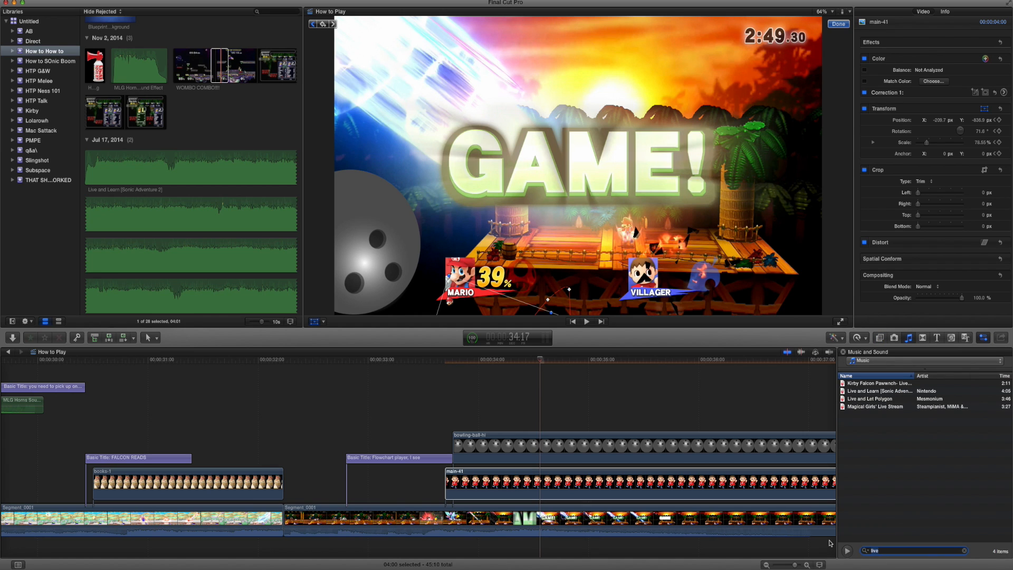
text(body hit)
key(Return)
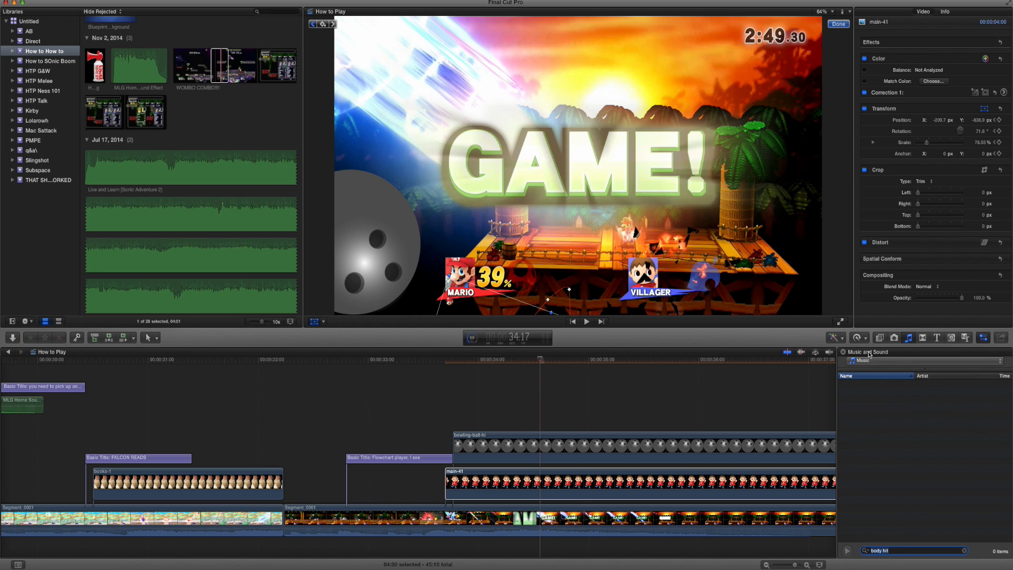
click(871, 360)
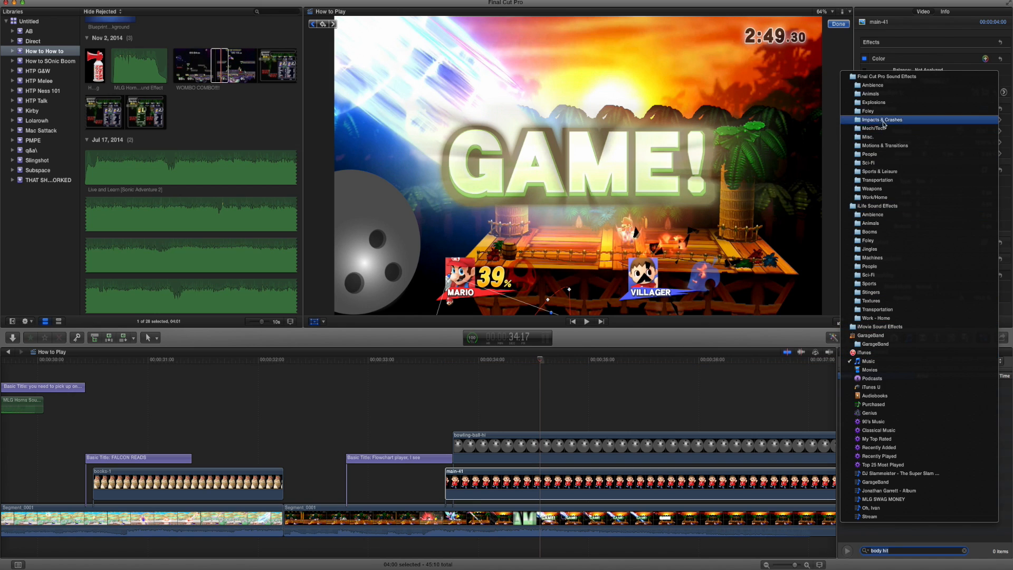
click(887, 77)
click(871, 384)
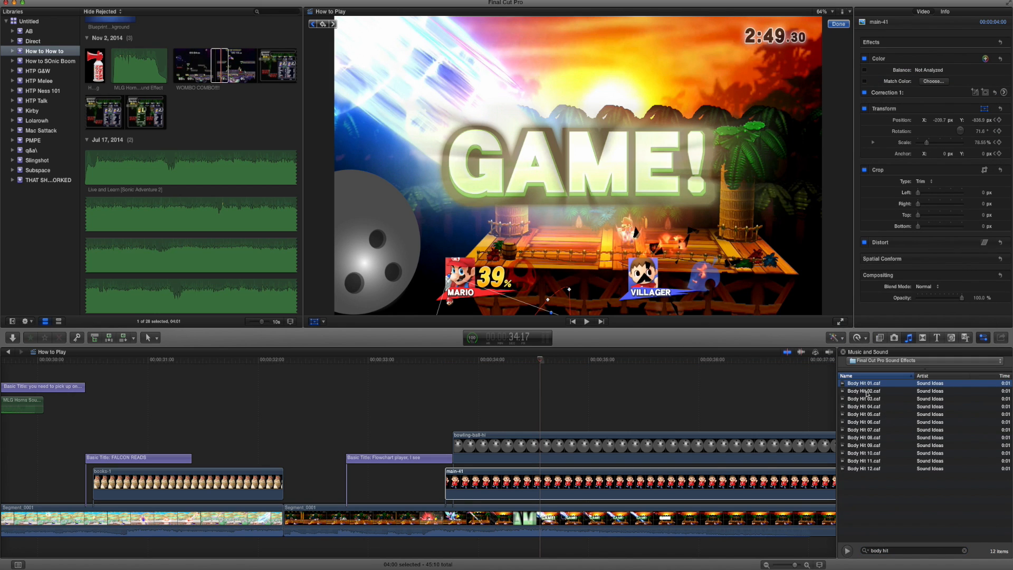
Audition the other body hit sounds and place Body Hit 06 above the start of the bowling ball clip.
click(862, 391)
click(863, 399)
double_click(861, 408)
click(860, 392)
click(858, 397)
click(862, 415)
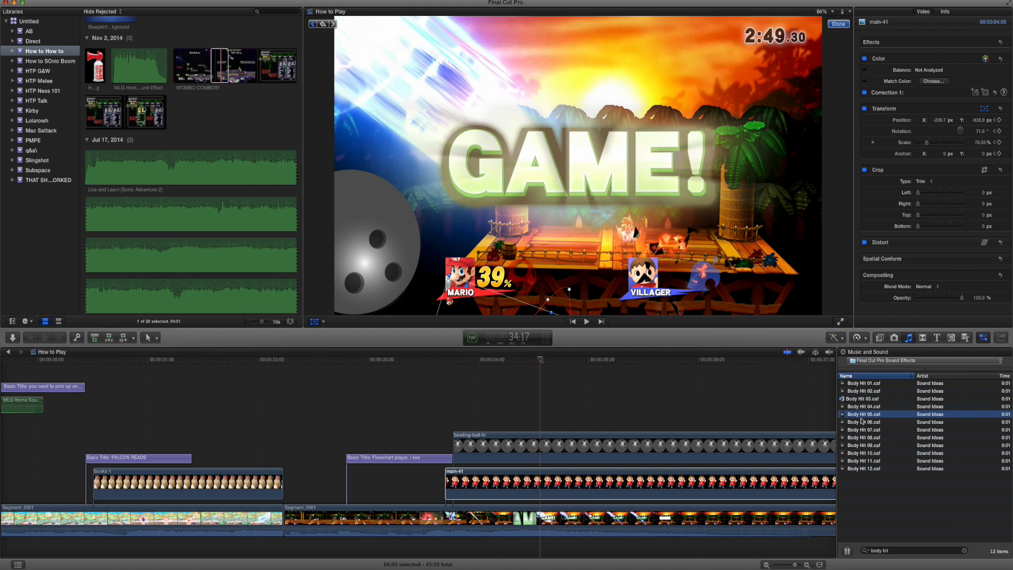
click(862, 422)
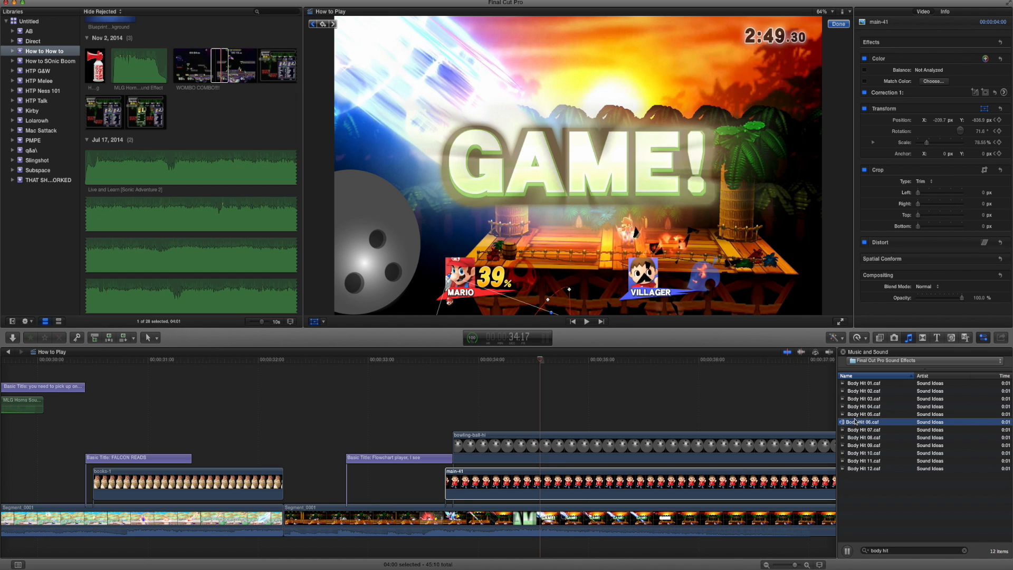
drag(791, 429, 465, 418)
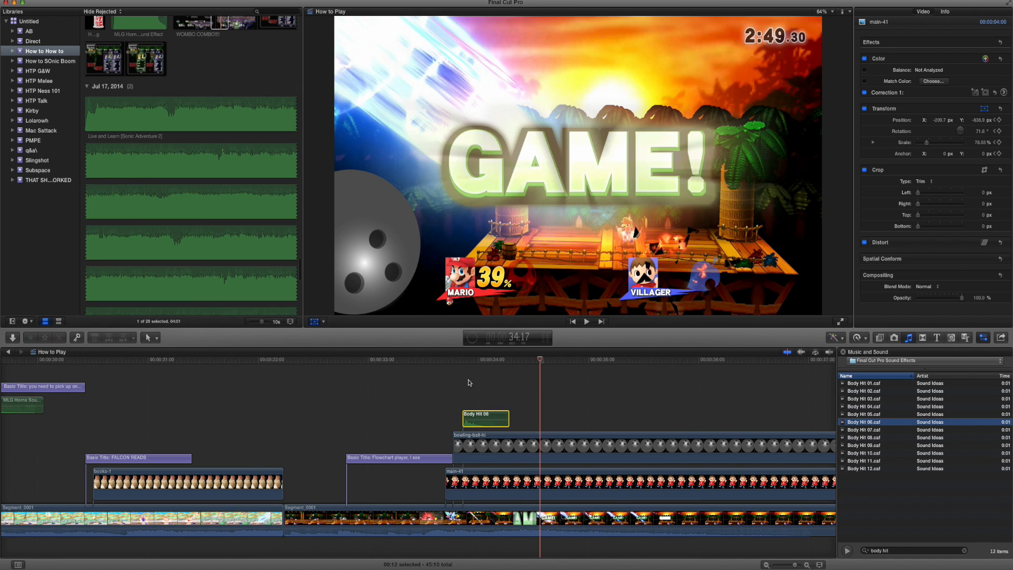
Keyframe the Villager image upright at about X -39 px, Y -452 px just before the ball reaches it, checking by playback.
mouse_move(463, 365)
mouse_down()
mouse_move(491, 365)
mouse_move(463, 367)
mouse_up()
click(458, 488)
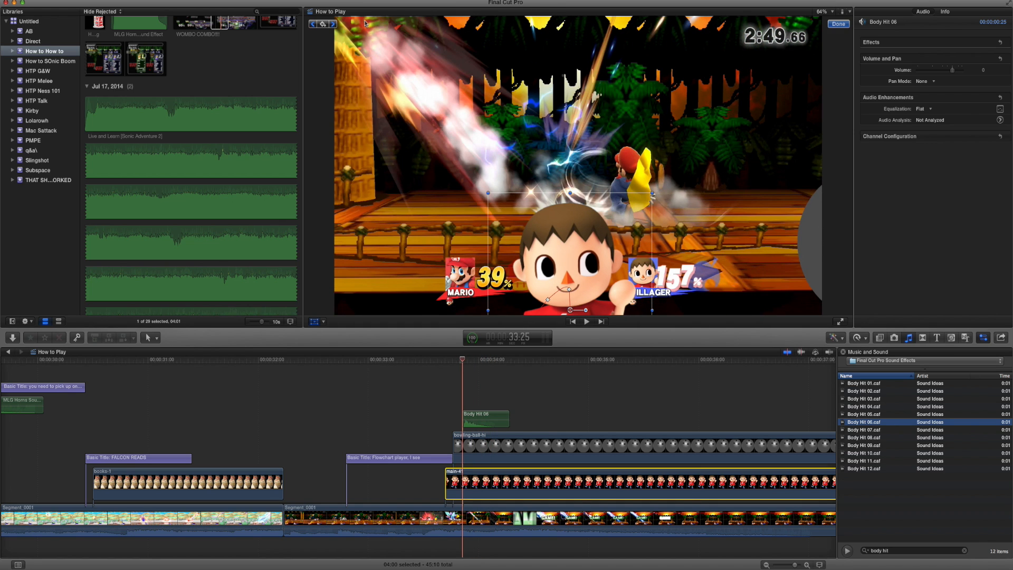
key(space)
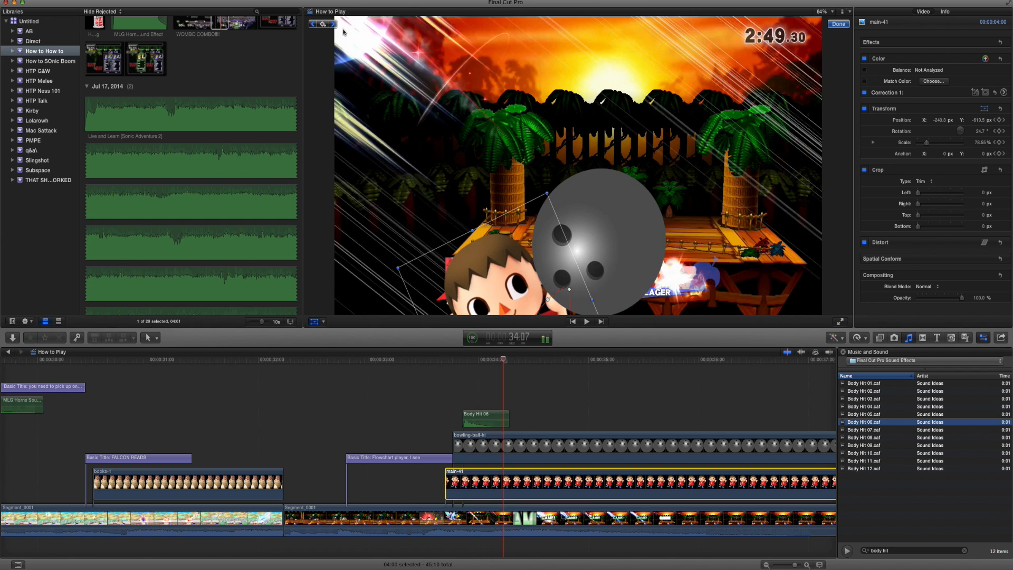
key(Left)
key(Left)
click(323, 24)
drag(566, 299, 568, 289)
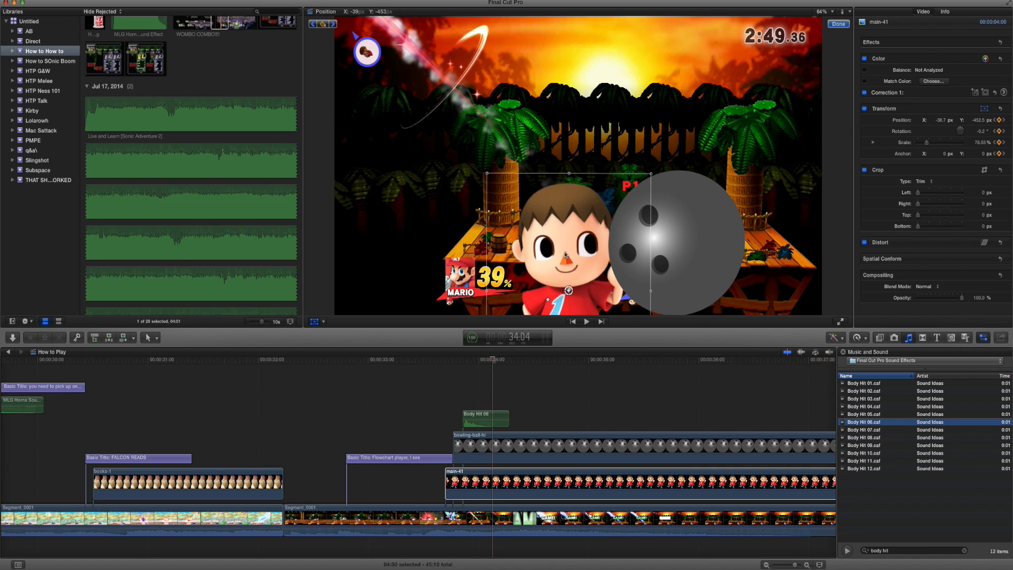
key(Left)
key(Left)
key(Left)
key(Left)
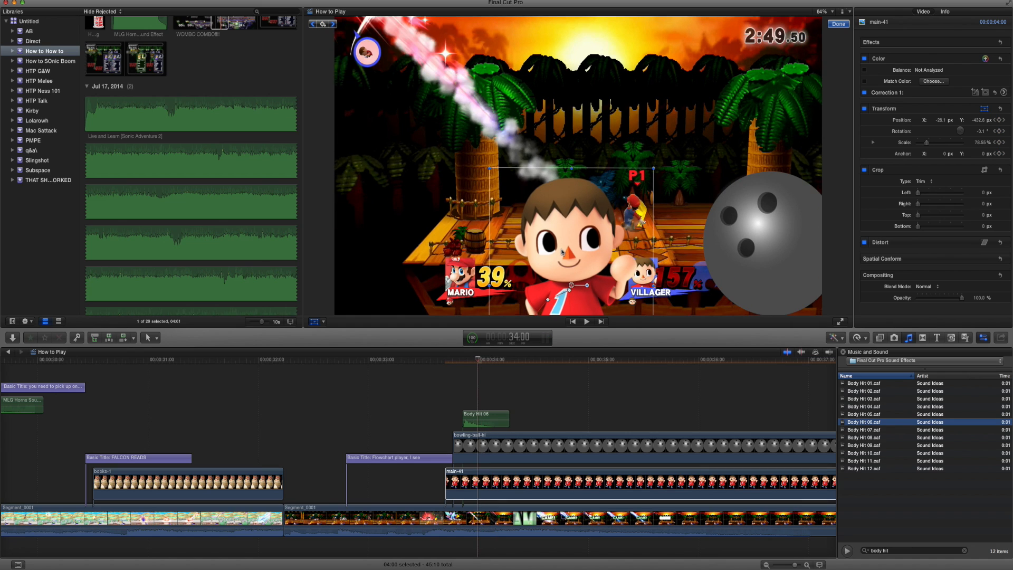
key(space)
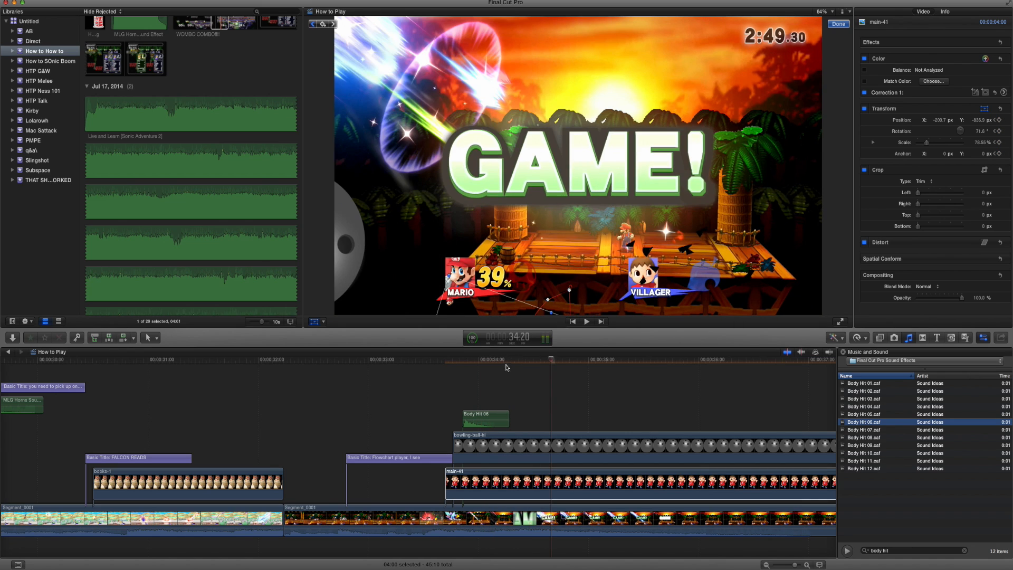
Move the Body Hit 06 sound to the moment the ball strikes Villager and raise its volume to about 4 dB, checking by playback.
click(490, 362)
mouse_move(490, 362)
mouse_down()
mouse_move(507, 363)
mouse_move(496, 362)
mouse_up()
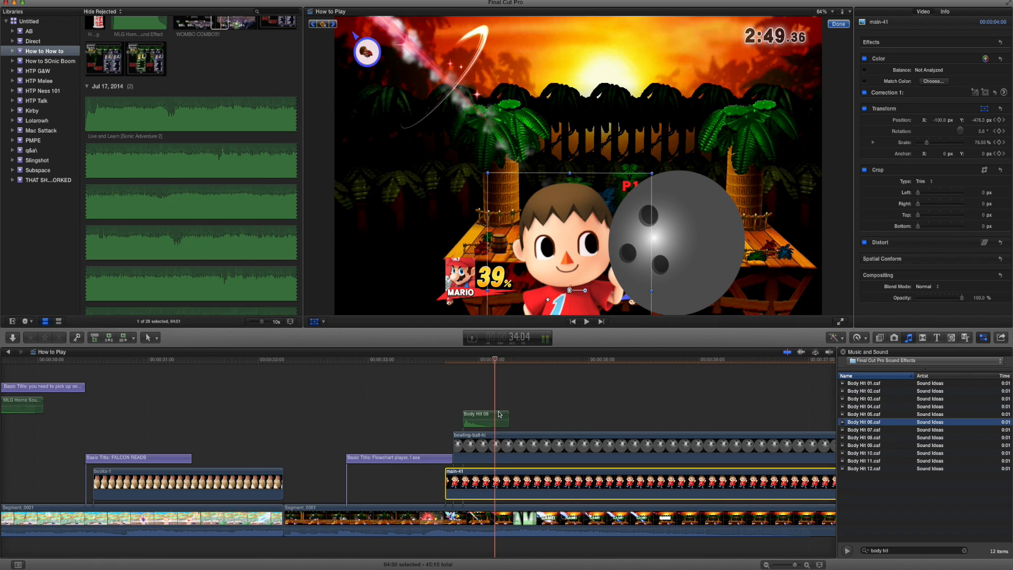
drag(475, 415, 503, 420)
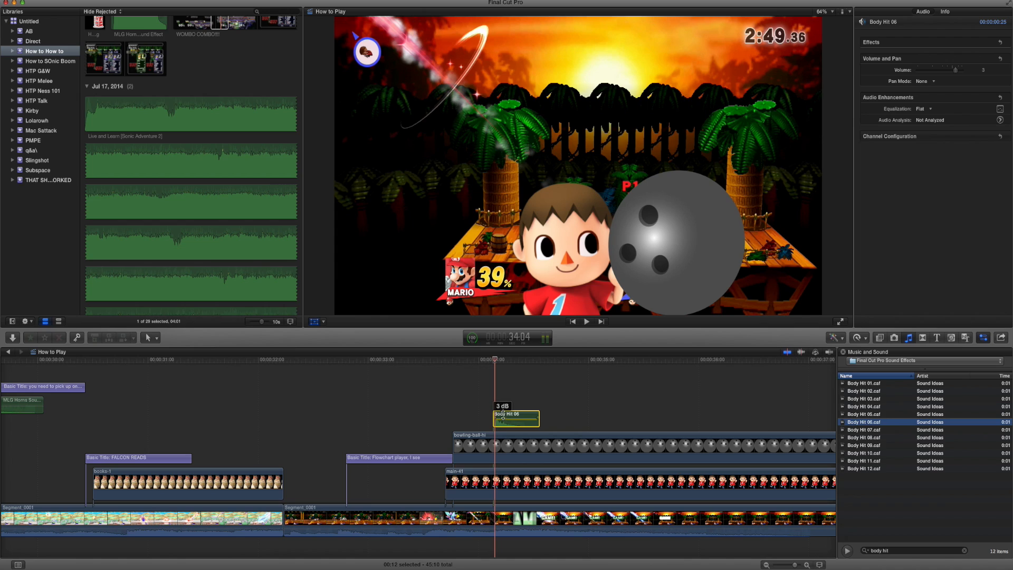
key(space)
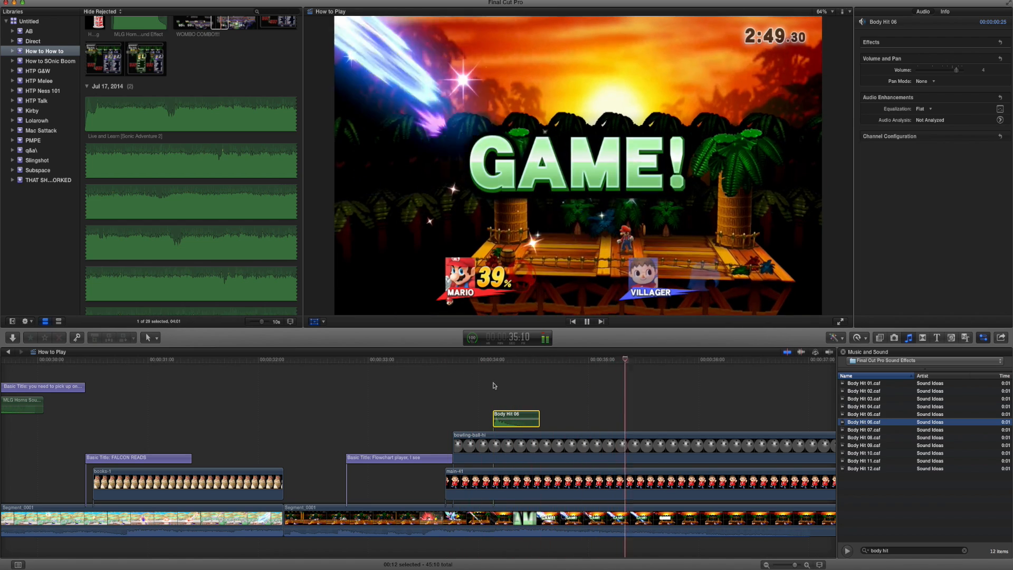
key(space)
Cut the Multi-Man Melee music just after the body hit at the GAME! transition and delete the remainder.
scroll(501, 521, down, 5)
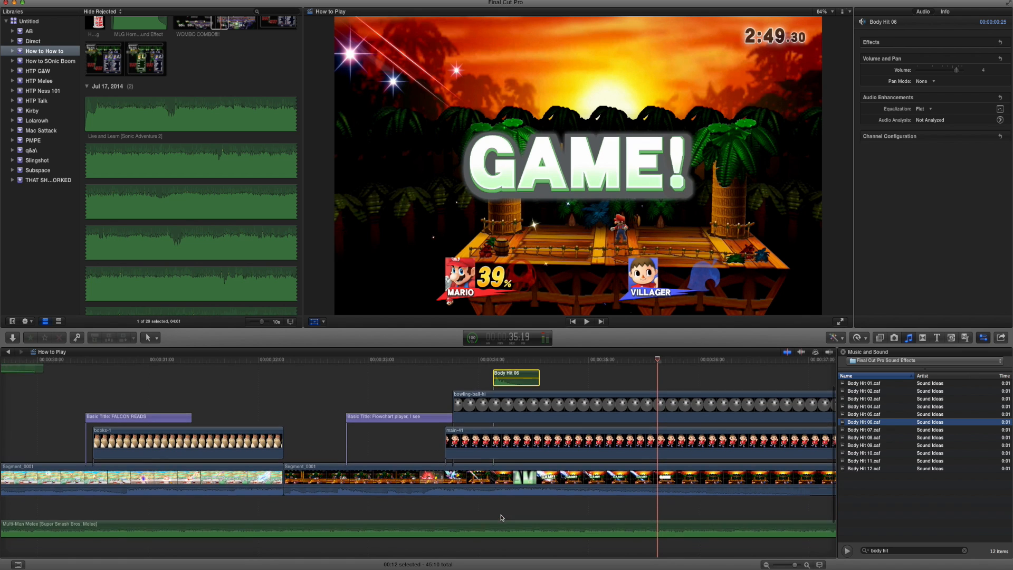
key(b)
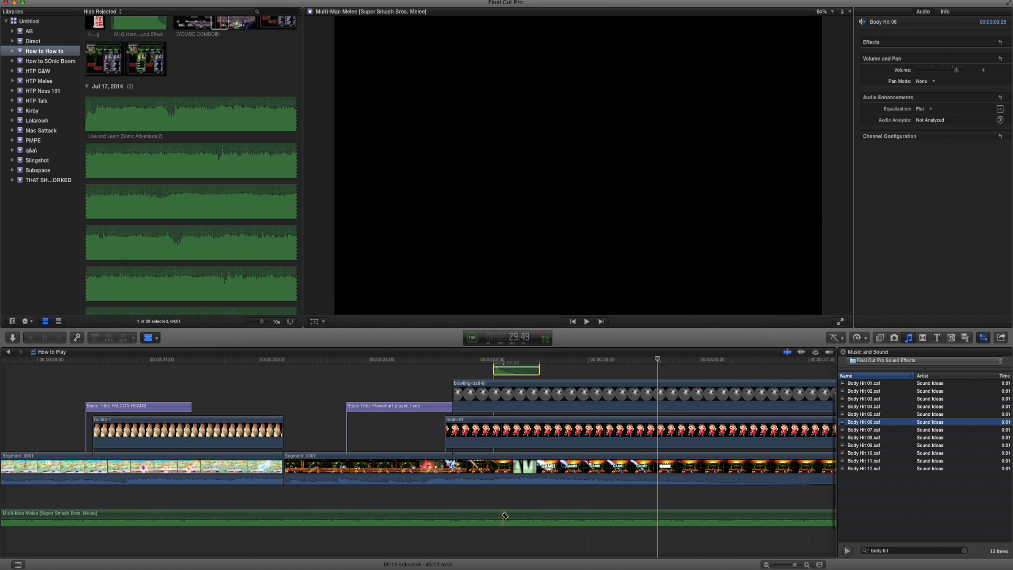
click(521, 520)
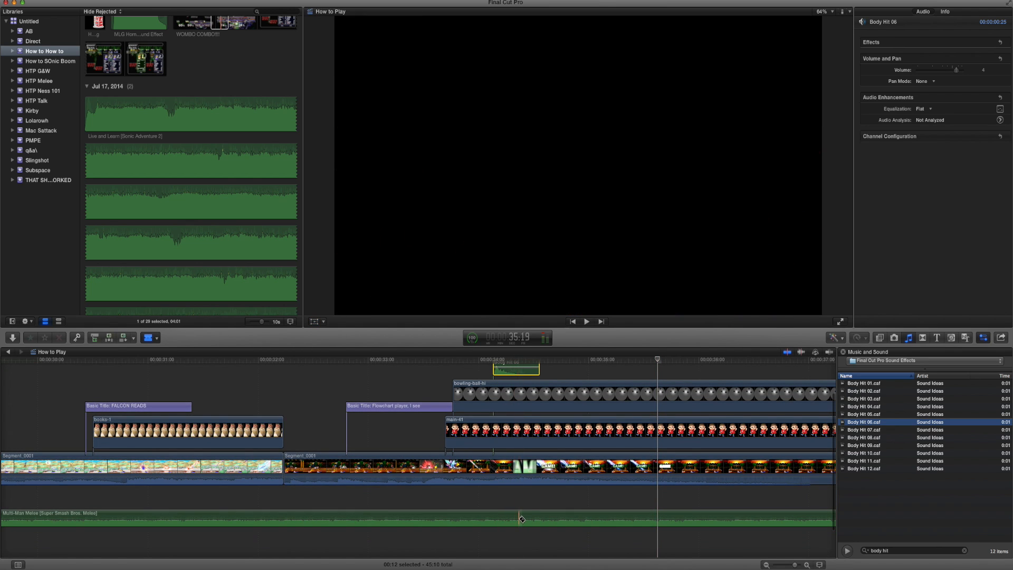
click(522, 519)
click(539, 516)
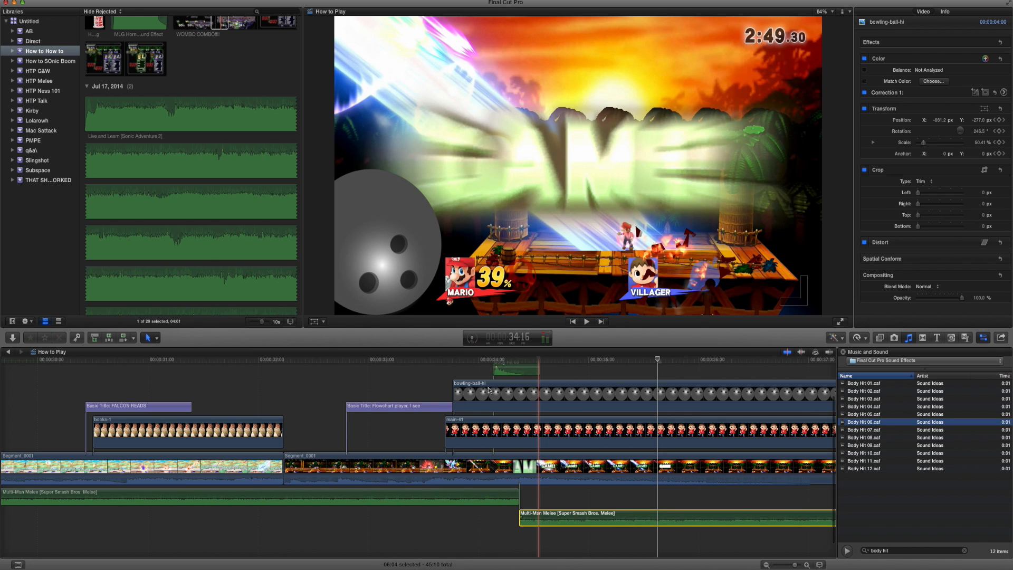
key(Delete)
scroll(434, 406, up, 4)
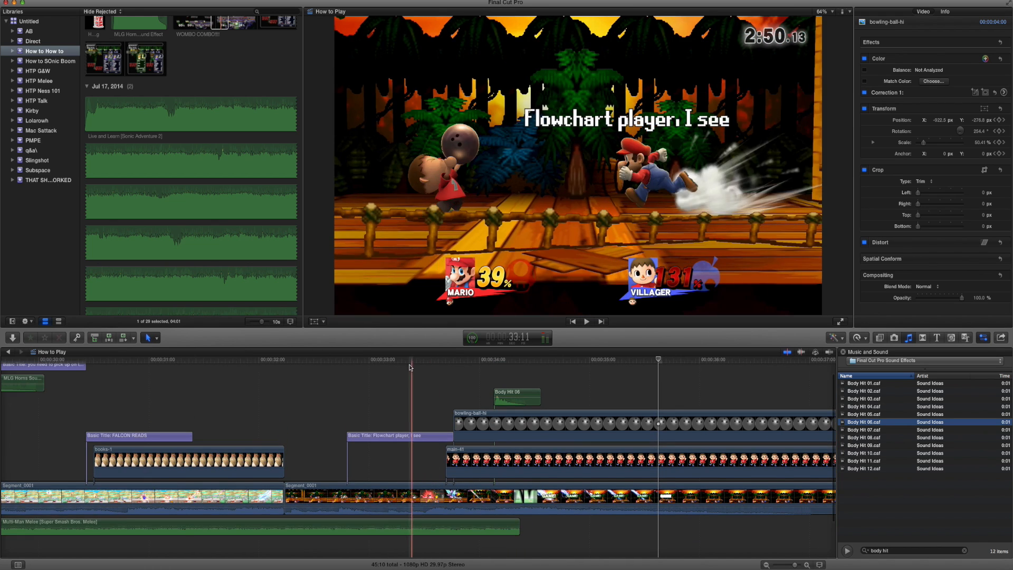
Shift the bowling ball, Villager image and Body Hit 06 clips together so the impact coincides with the music's end, checking by playback.
click(330, 363)
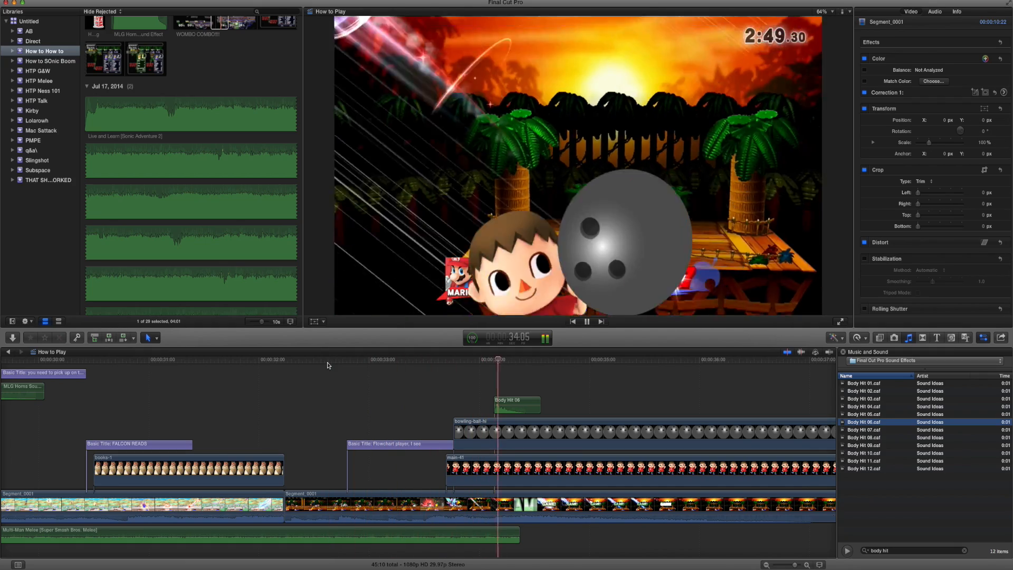
key(space)
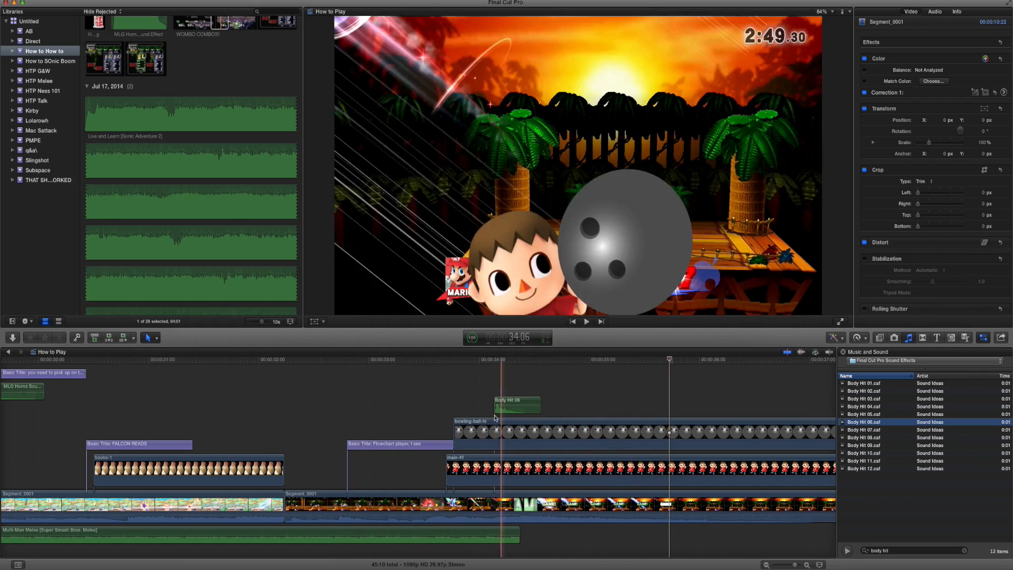
drag(470, 404, 511, 470)
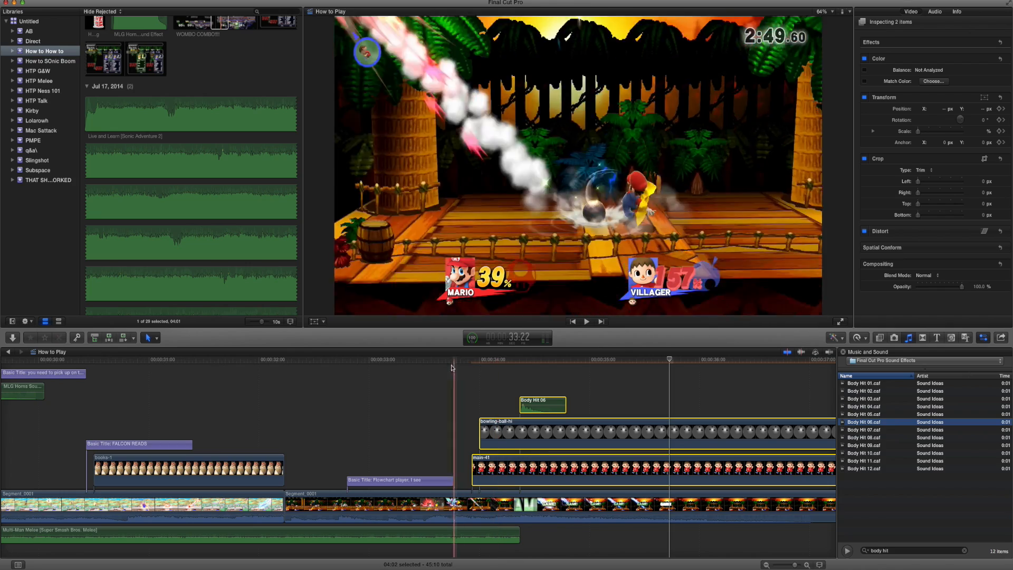
click(452, 368)
key(space)
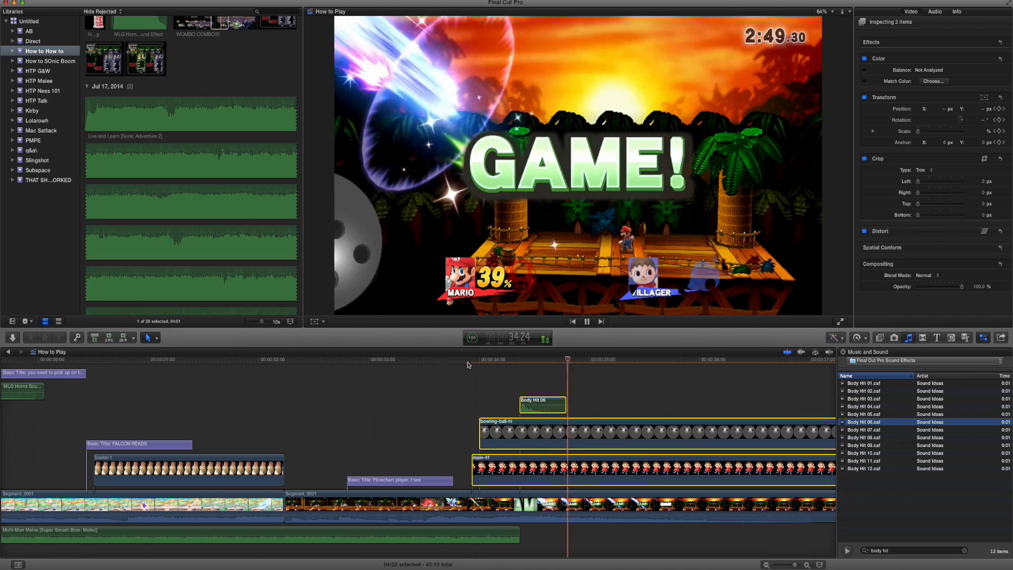
Play through the whole project from the beginning to review the finished edit.
scroll(539, 395, right, 8)
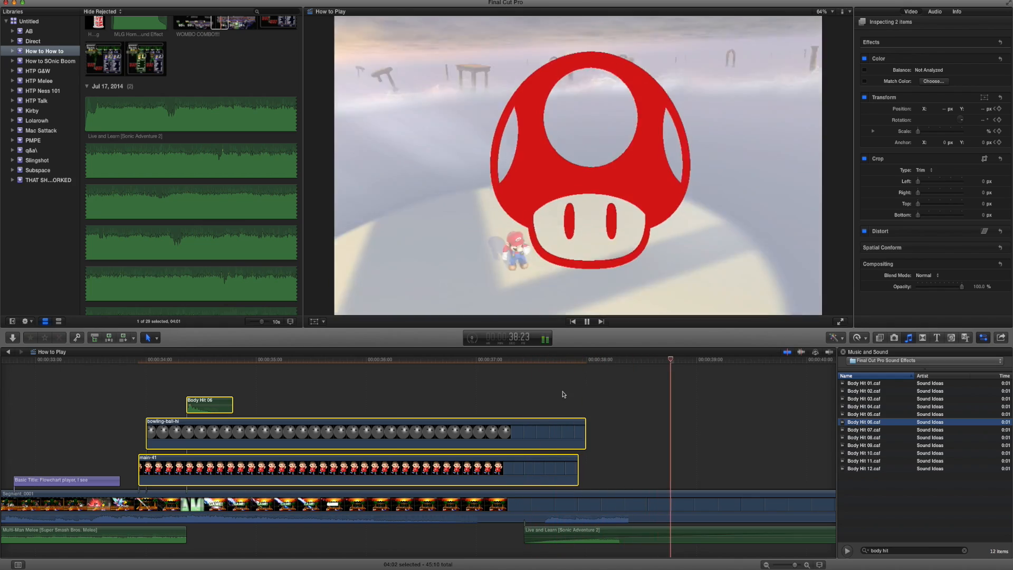
key(super+minus)
key(super+minus)
key(space)
scroll(568, 392, left, 10)
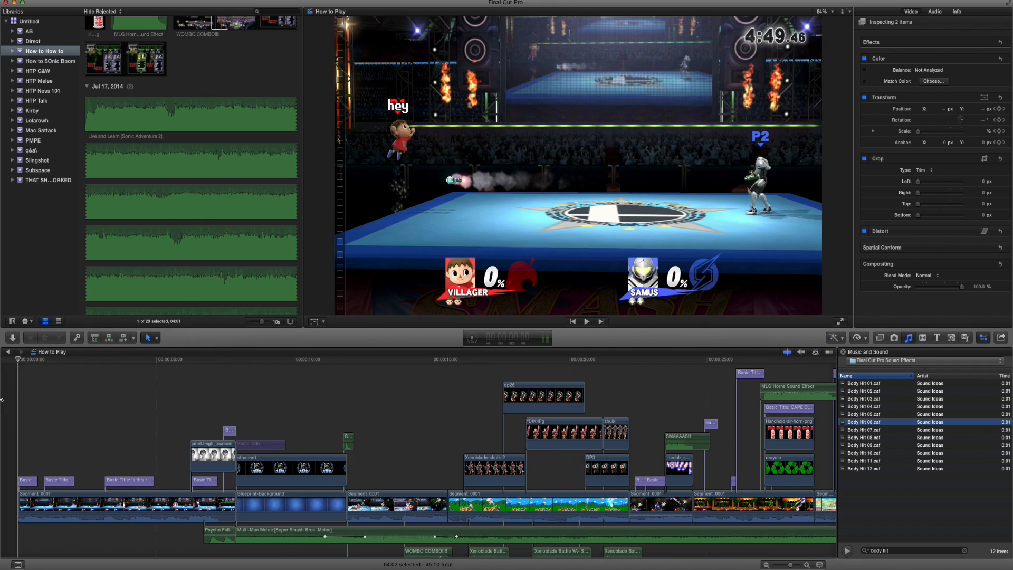
scroll(80, 408, down, 2)
key(space)
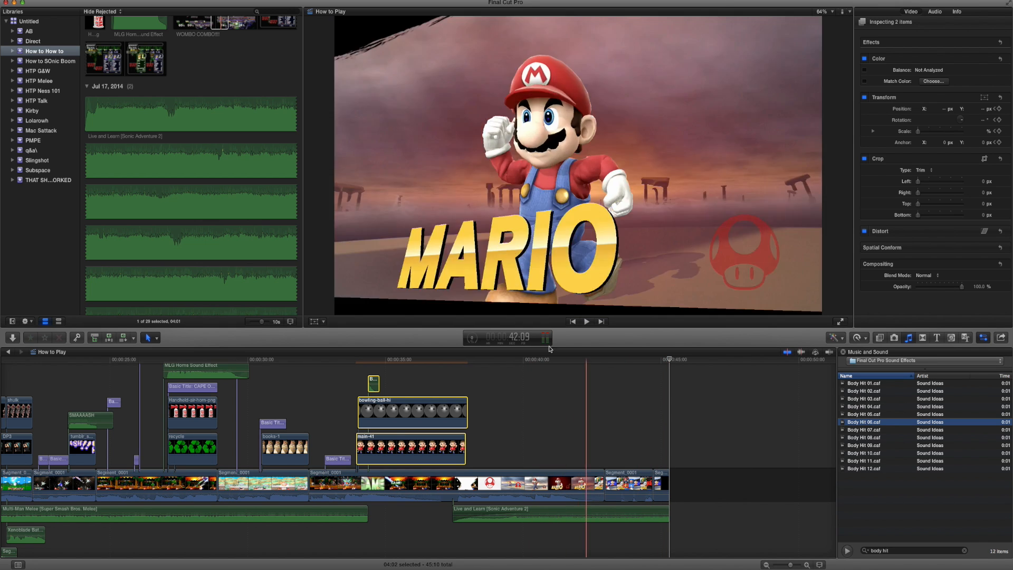
Start sharing the project as a Master File.
click(74, 0)
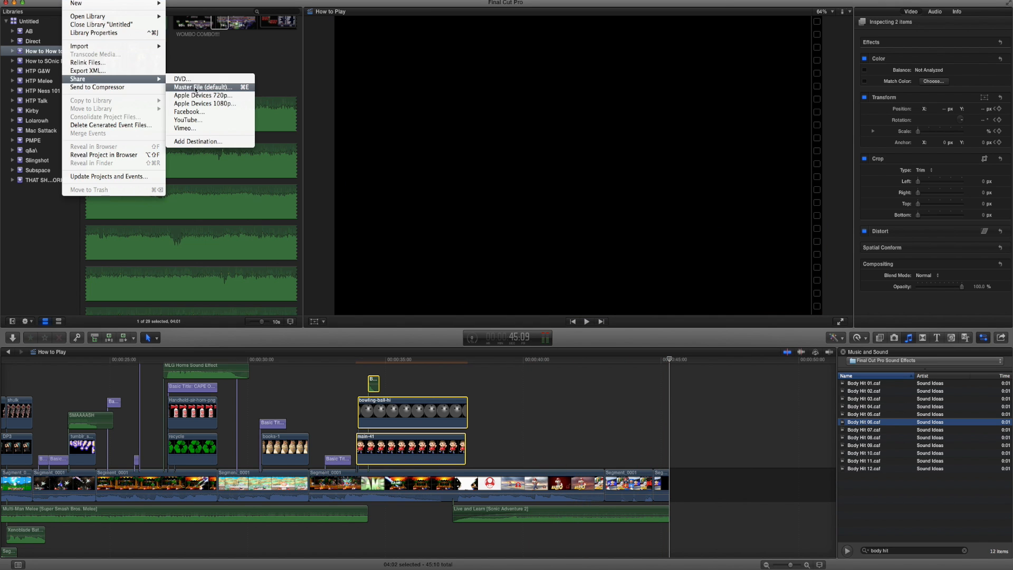
click(223, 91)
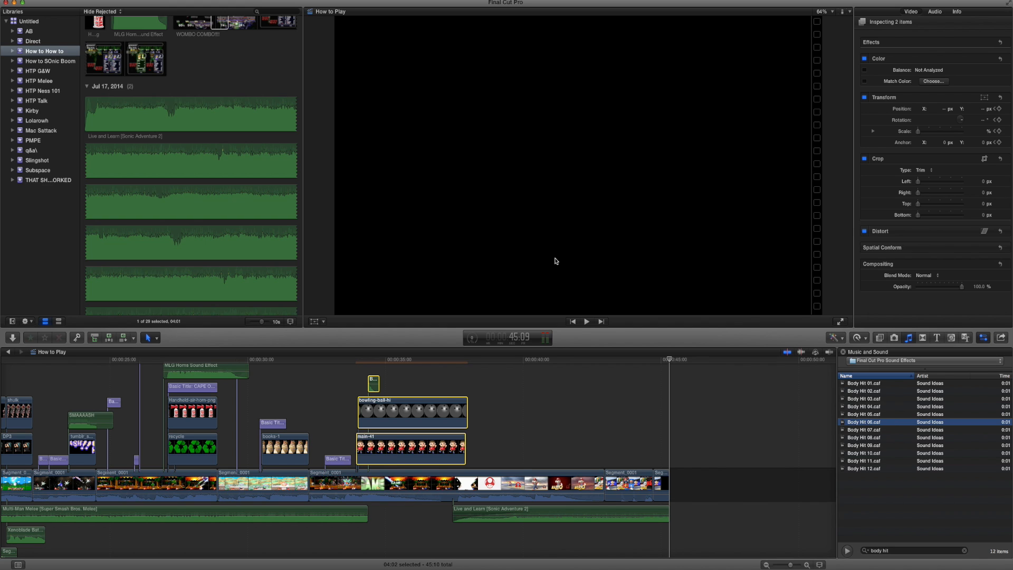